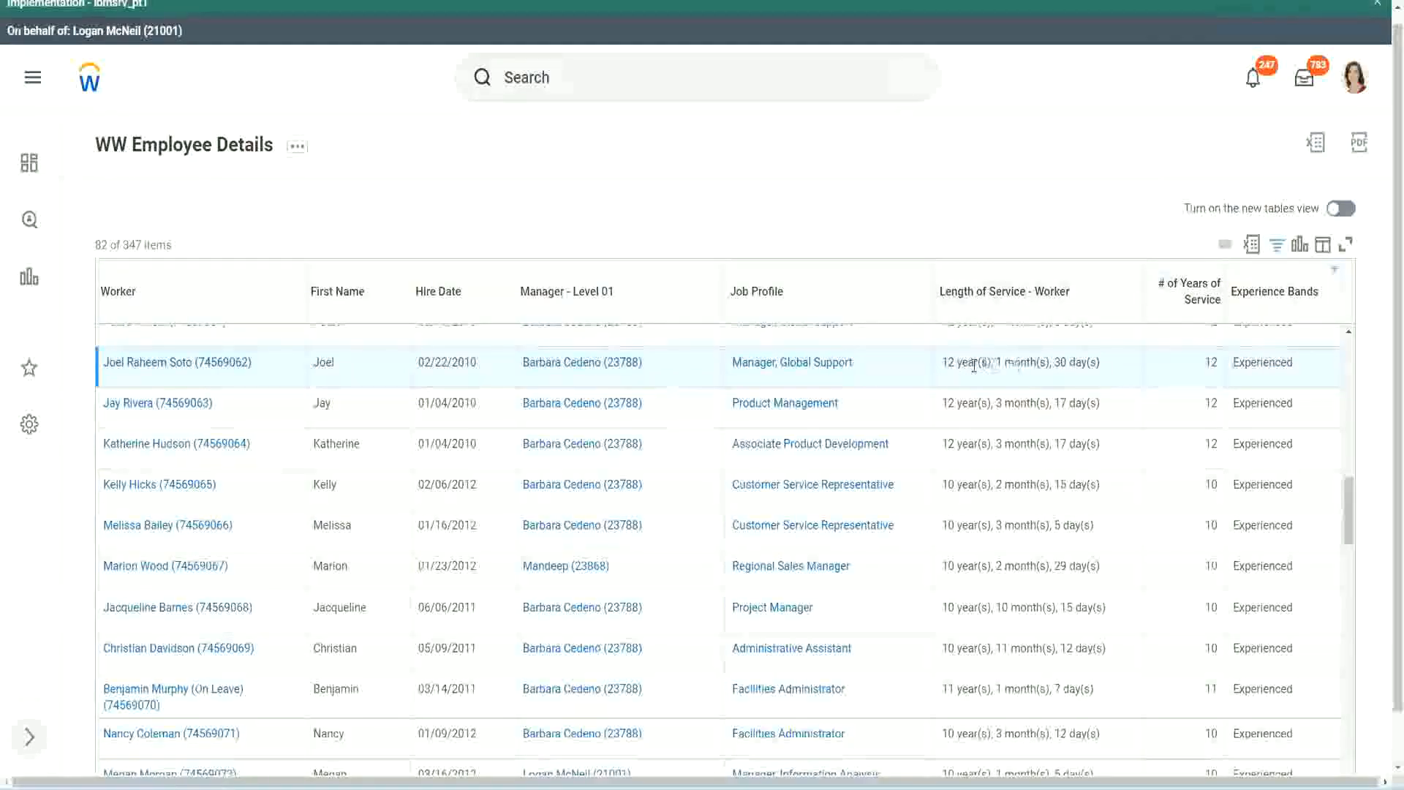
Step: Compare the Length of Service text with the # of Years of Service value for the Global Support manager and the Administrative Assistant
drag(941, 363, 949, 363)
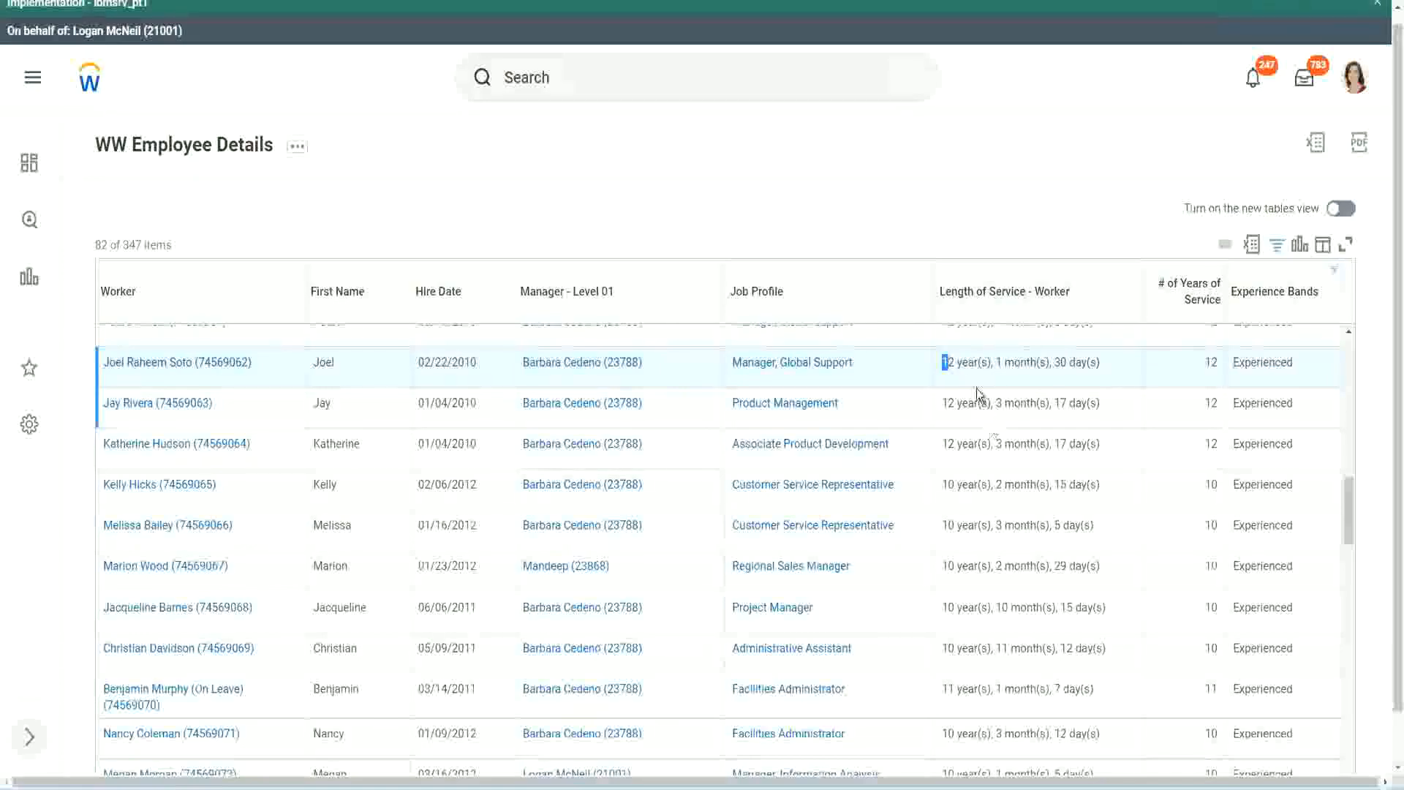
click(992, 362)
drag(940, 364, 1076, 362)
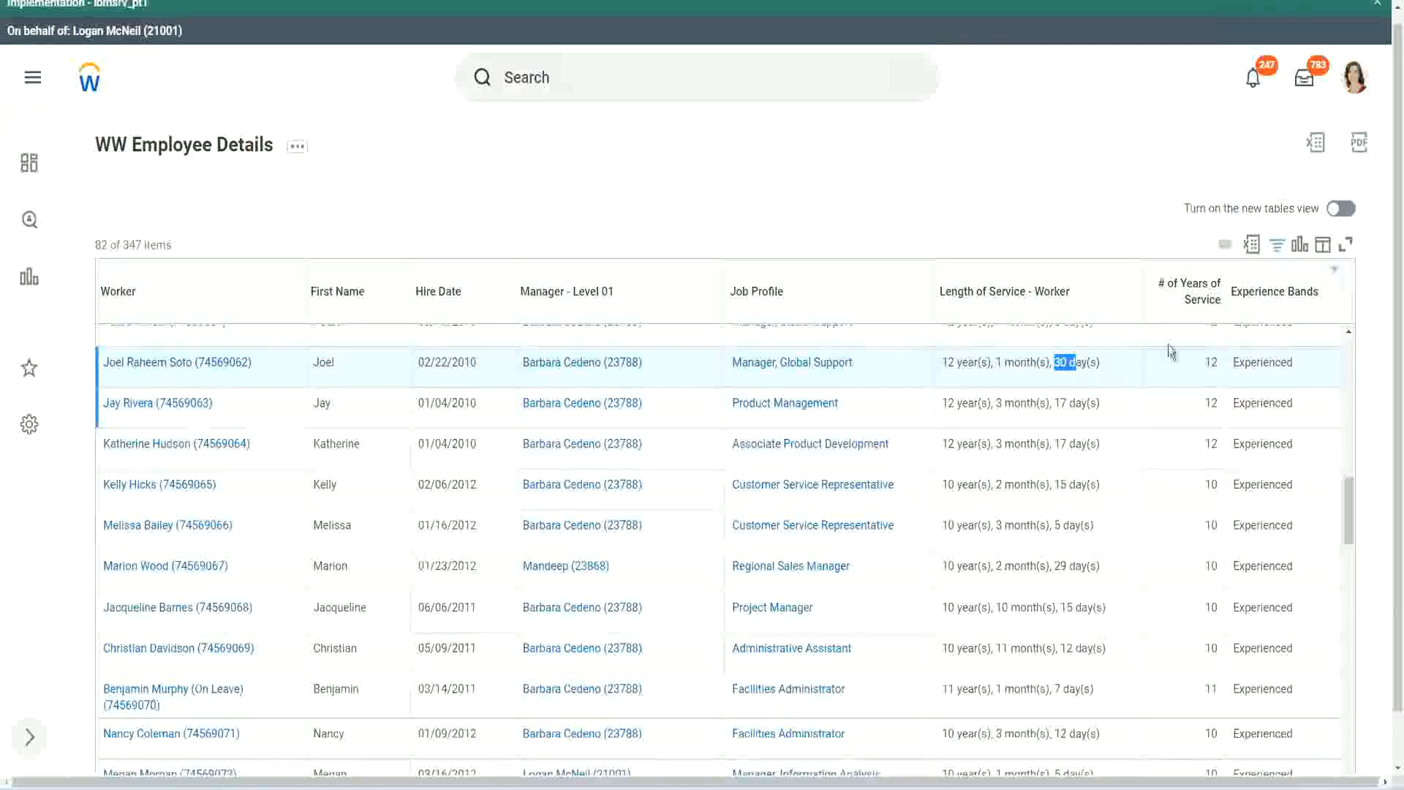
double_click(1210, 362)
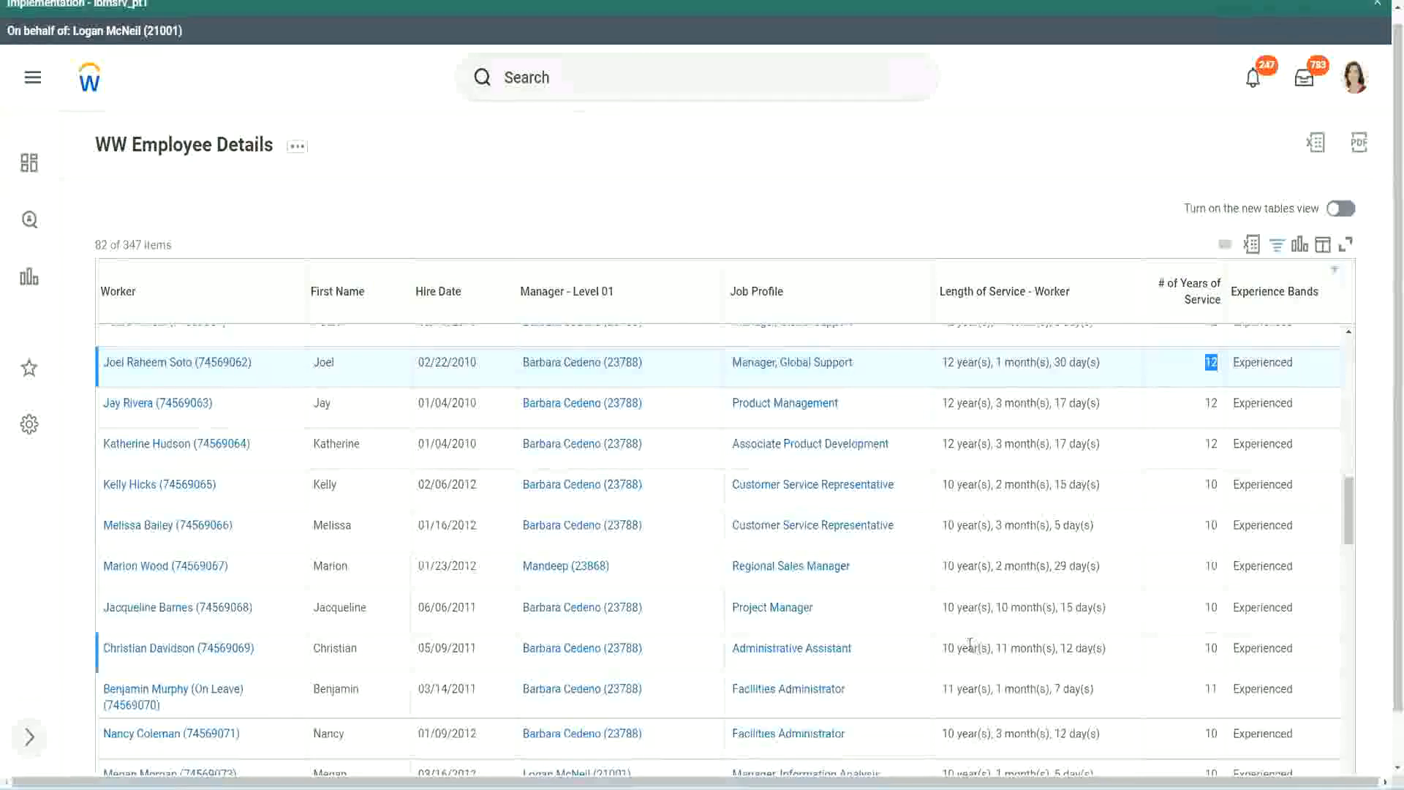
click(965, 648)
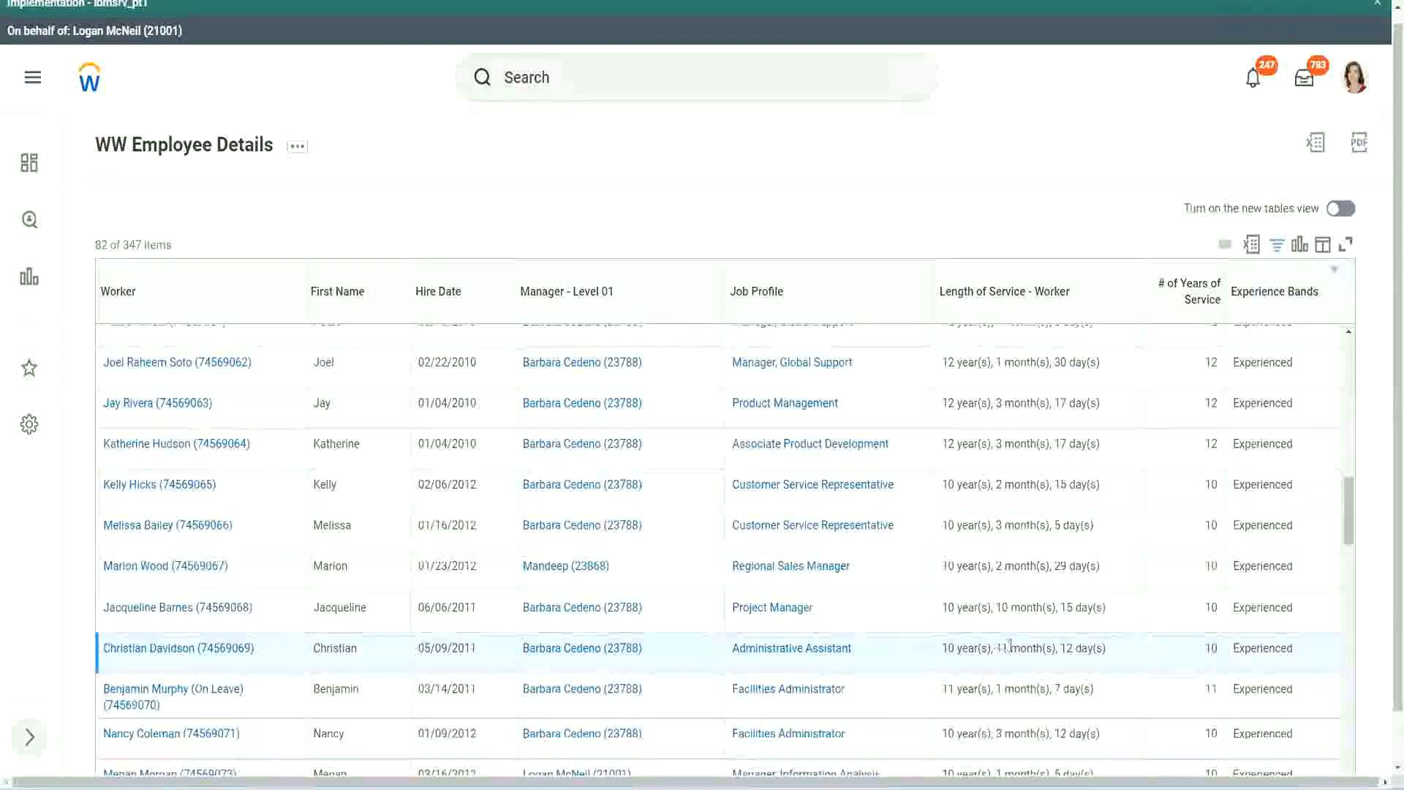
drag(998, 648, 1074, 648)
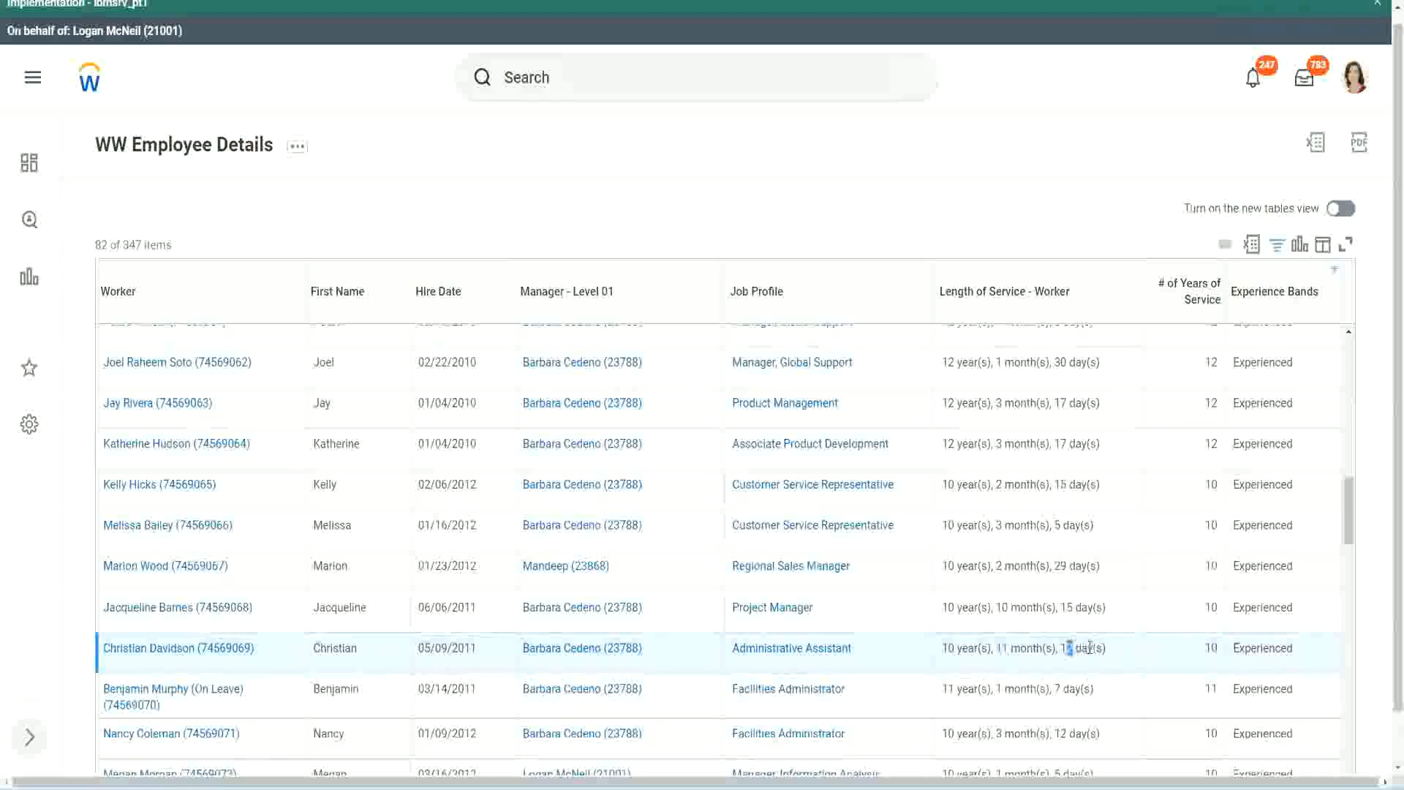
click(1090, 648)
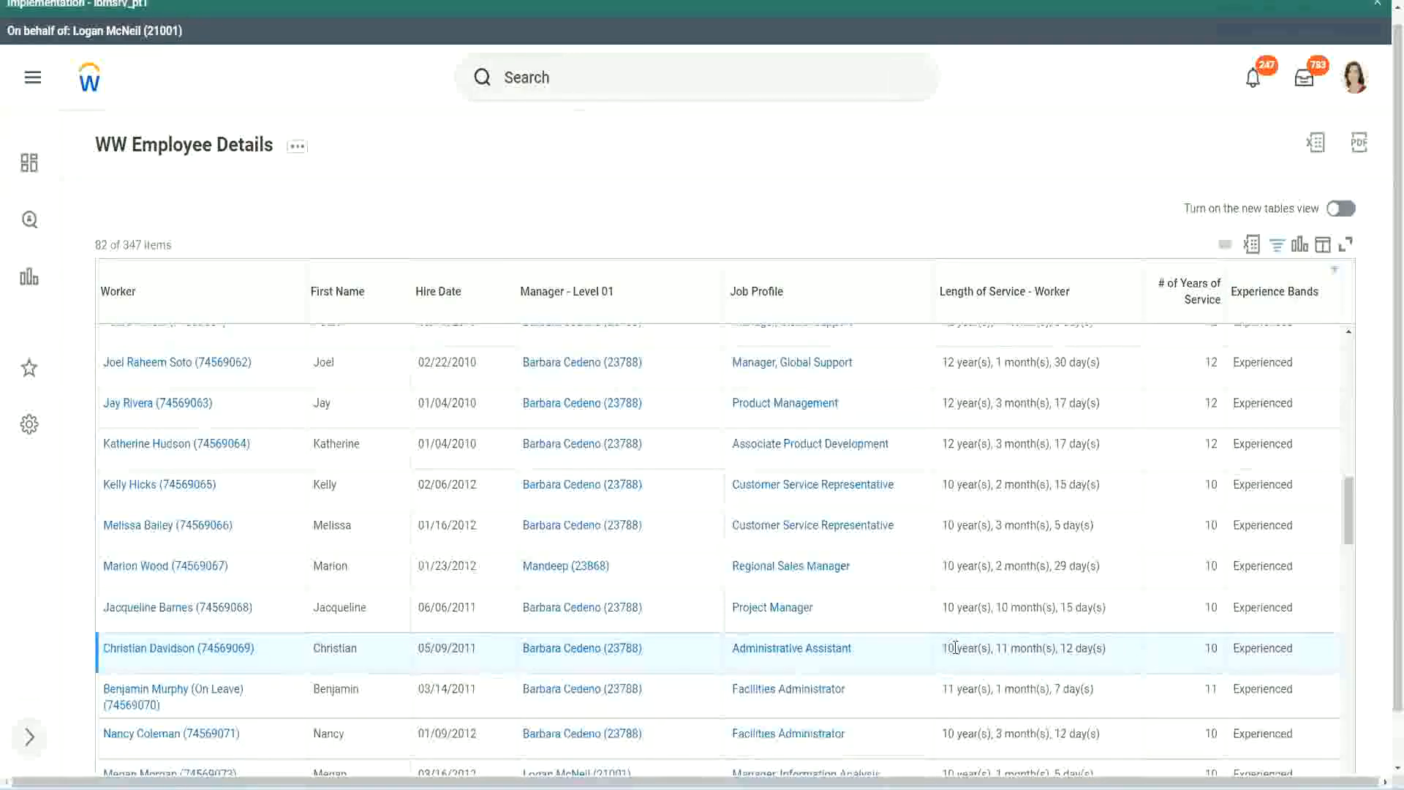
double_click(1210, 648)
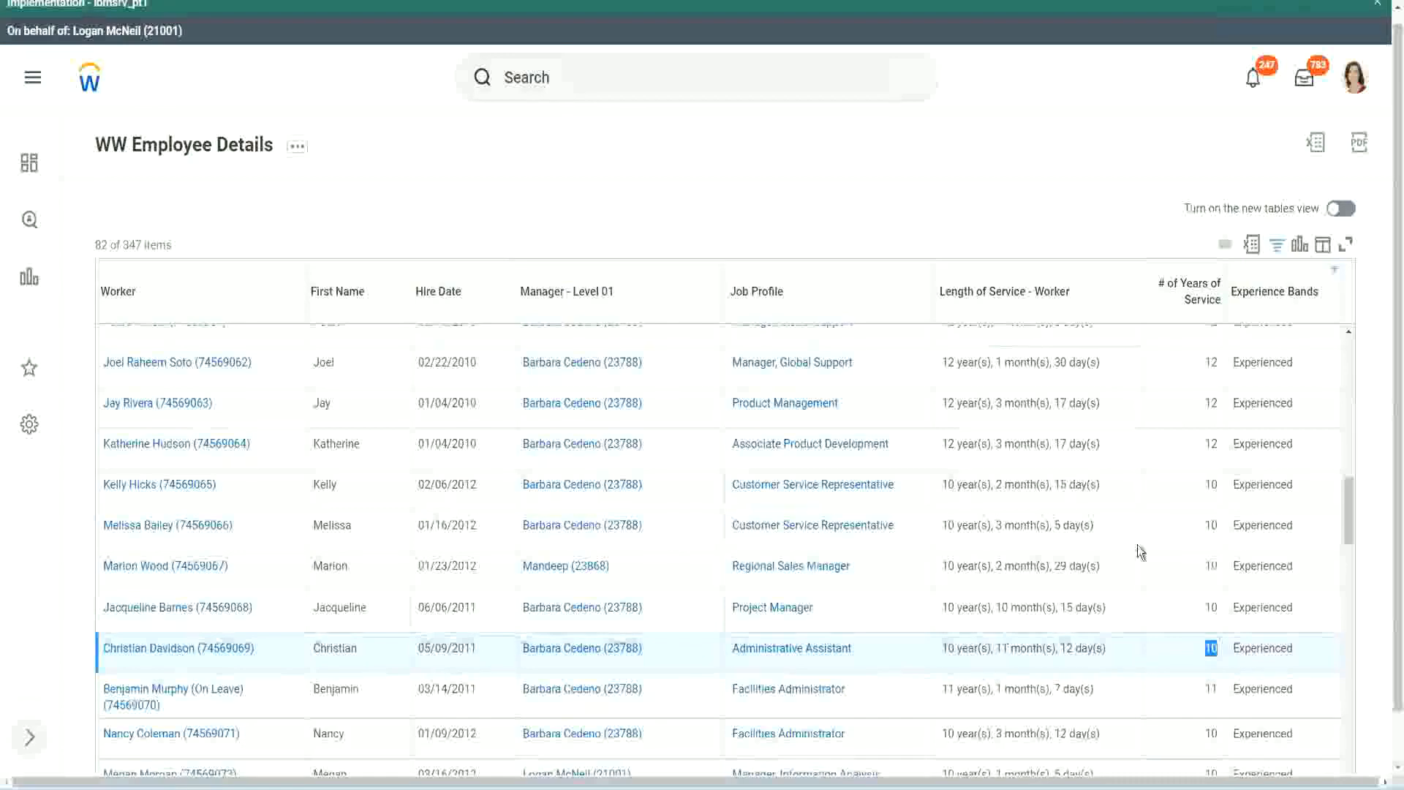
click(1208, 461)
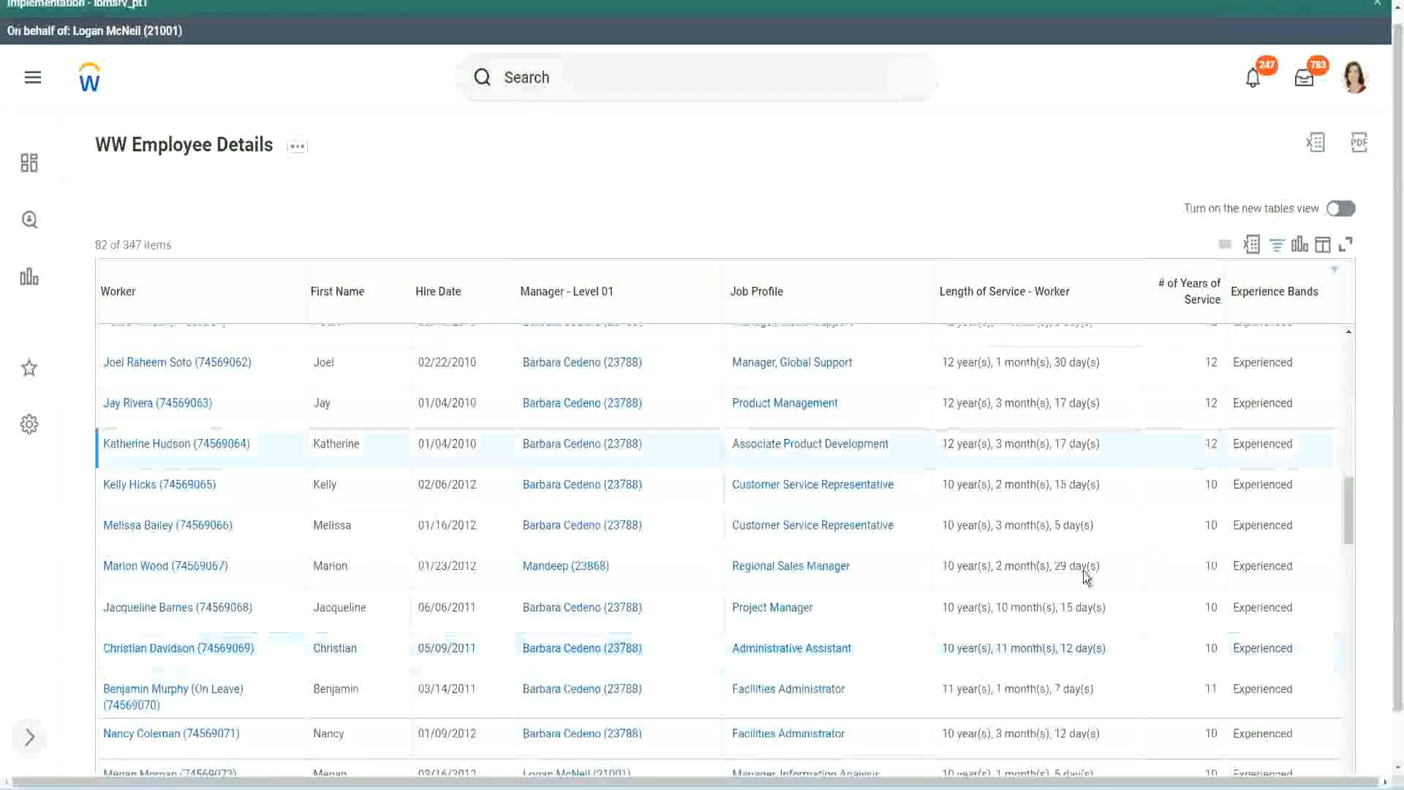
Step: Examine how the months and days in Length of Service relate to whole years, including the Project Manager's row
click(959, 643)
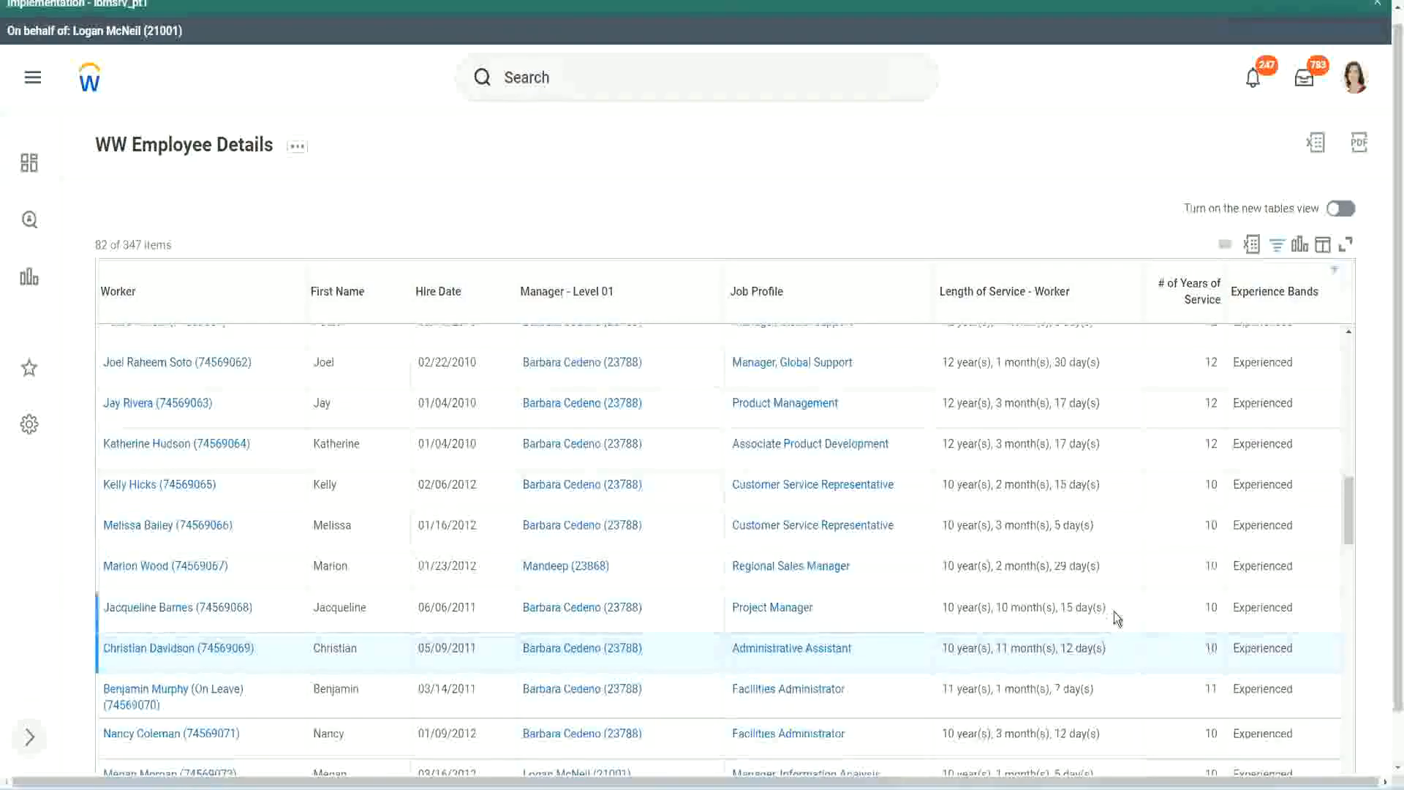
double_click(1216, 362)
drag(943, 363, 1123, 361)
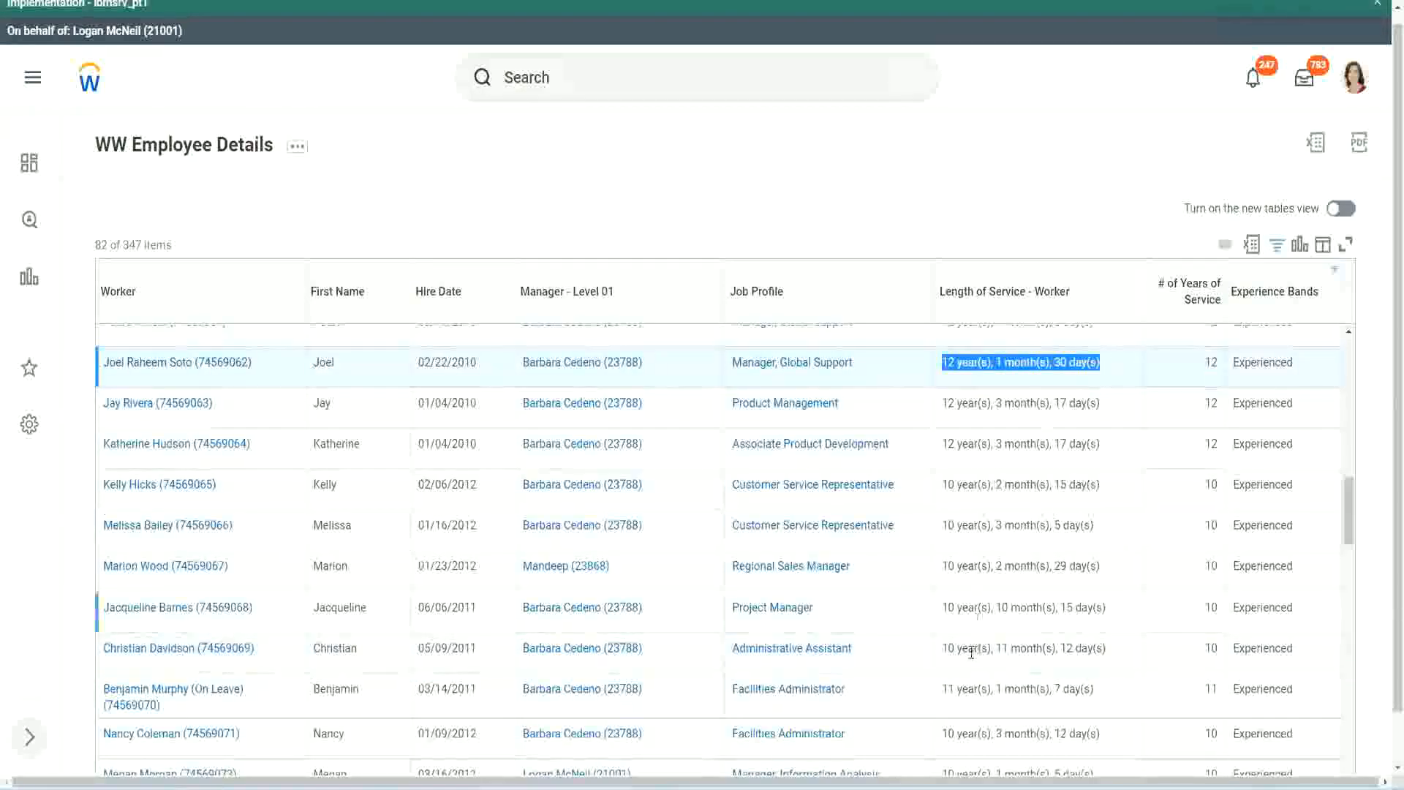
click(1090, 646)
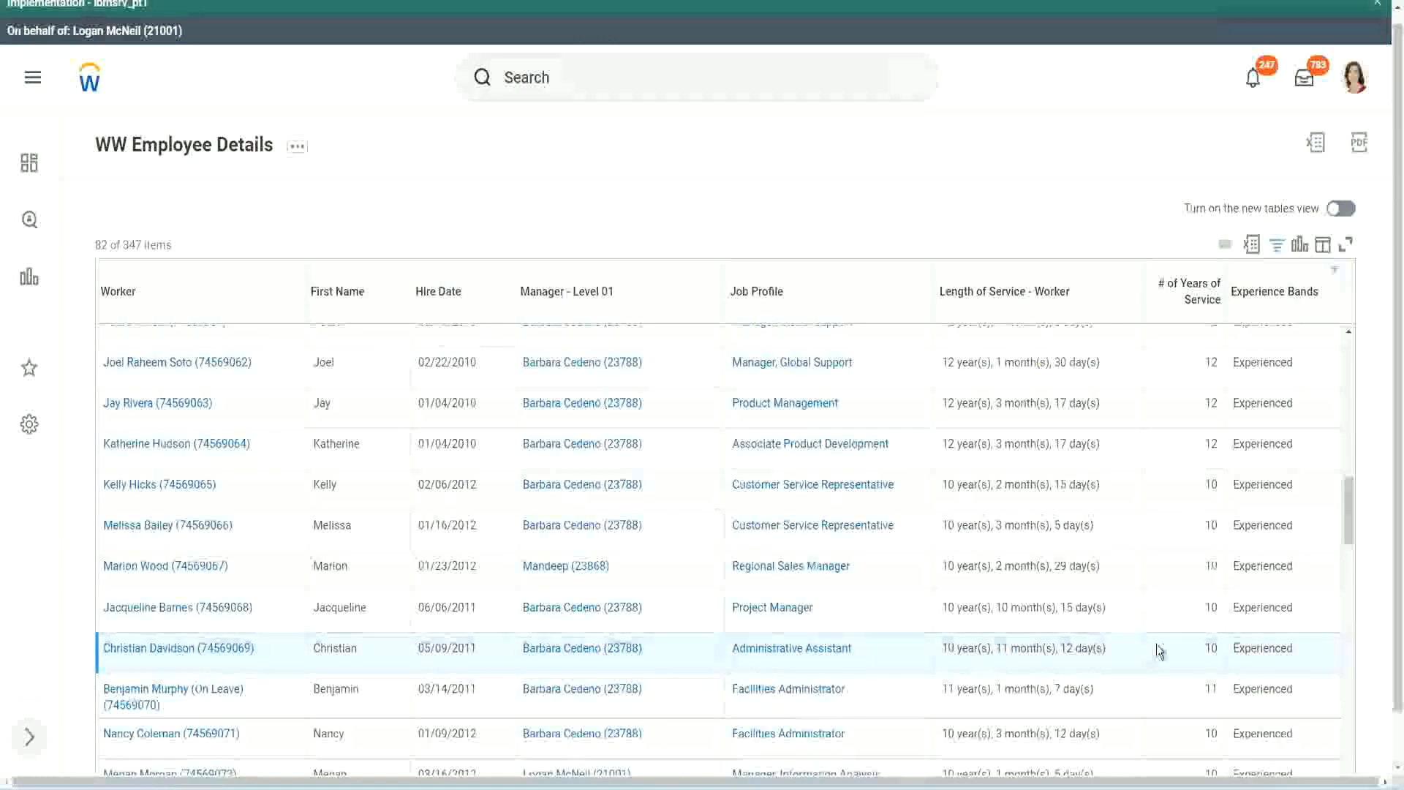
double_click(1208, 648)
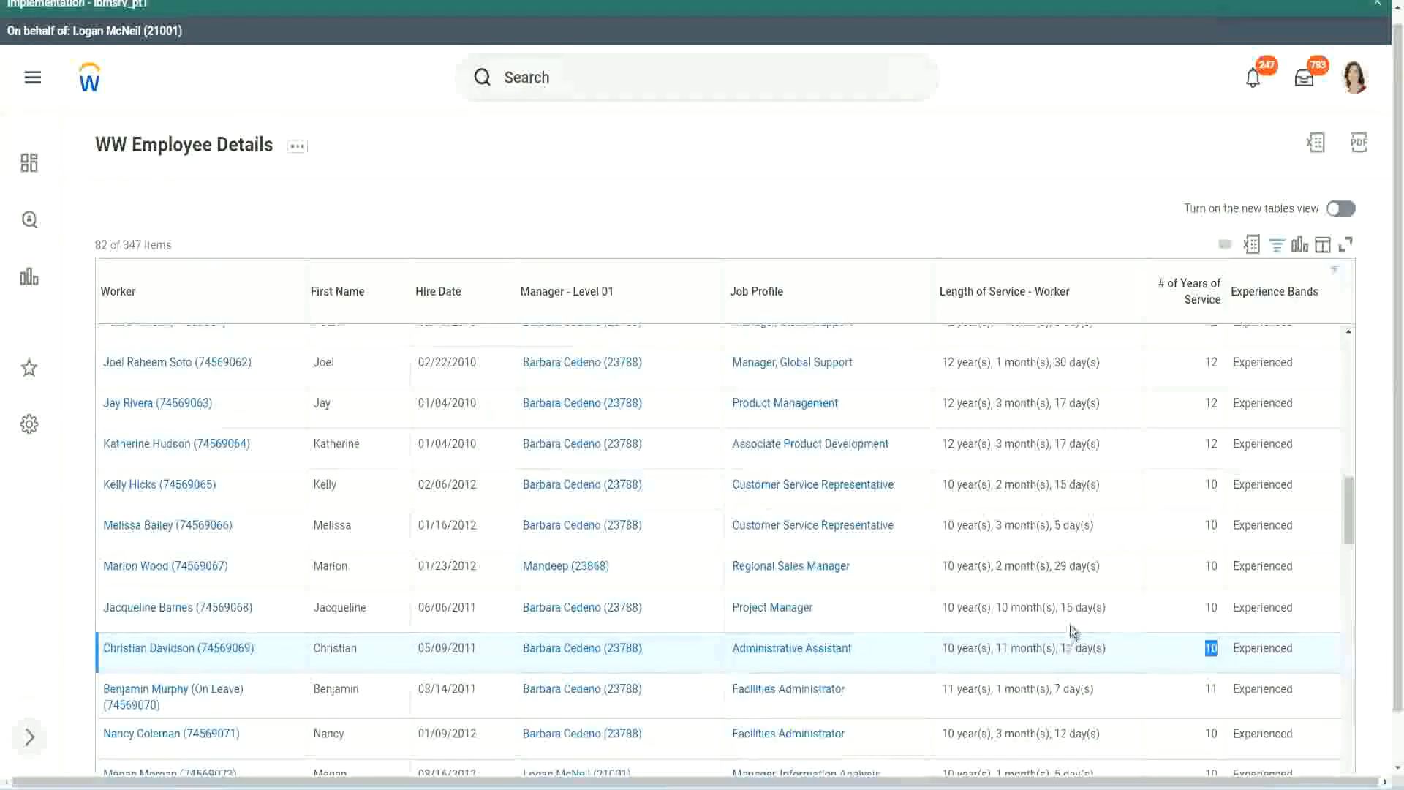
click(1160, 652)
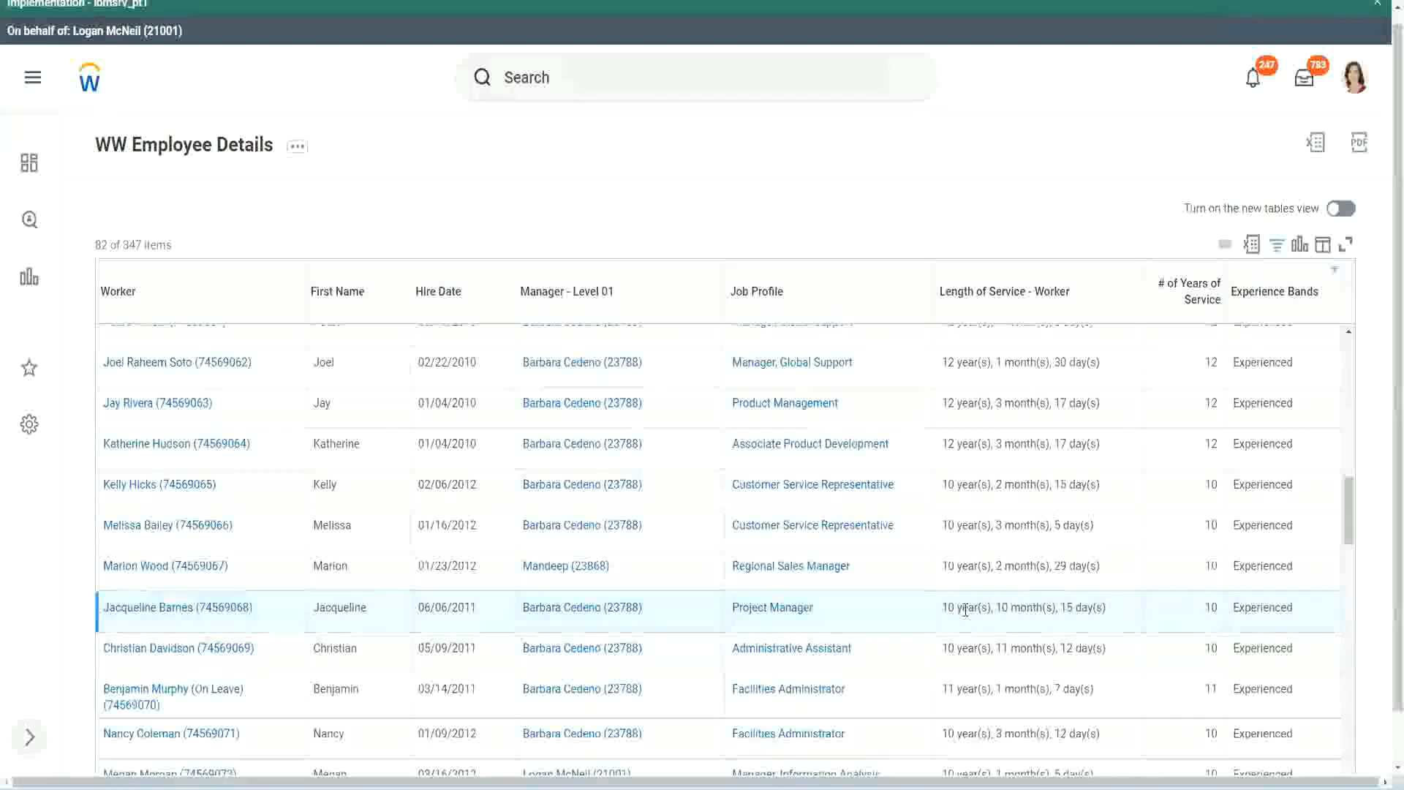
double_click(1004, 608)
click(1049, 607)
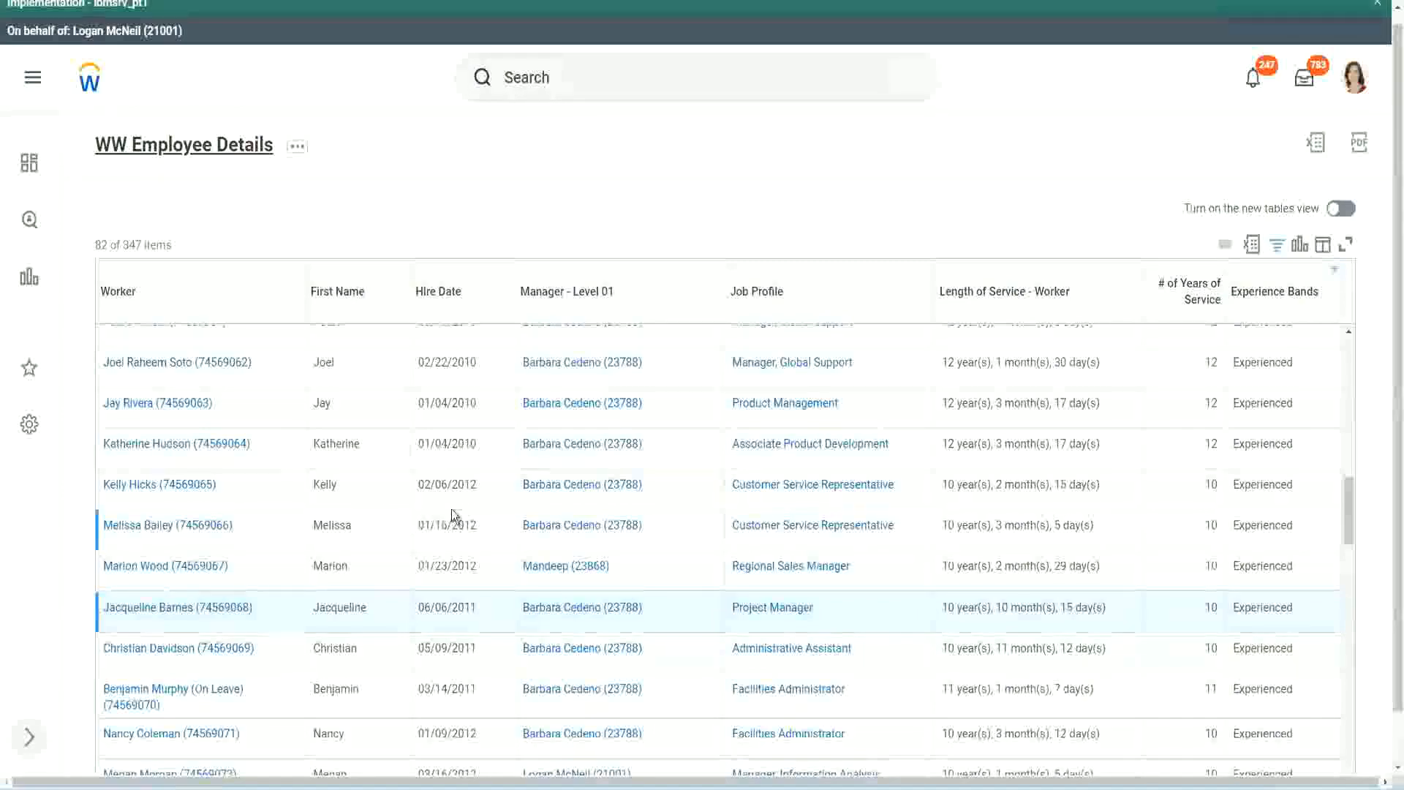
Step: Open the Experience Bands calculated field from the report's columns in a new tab and examine its conditions and return values
scroll(455, 508, down, 5)
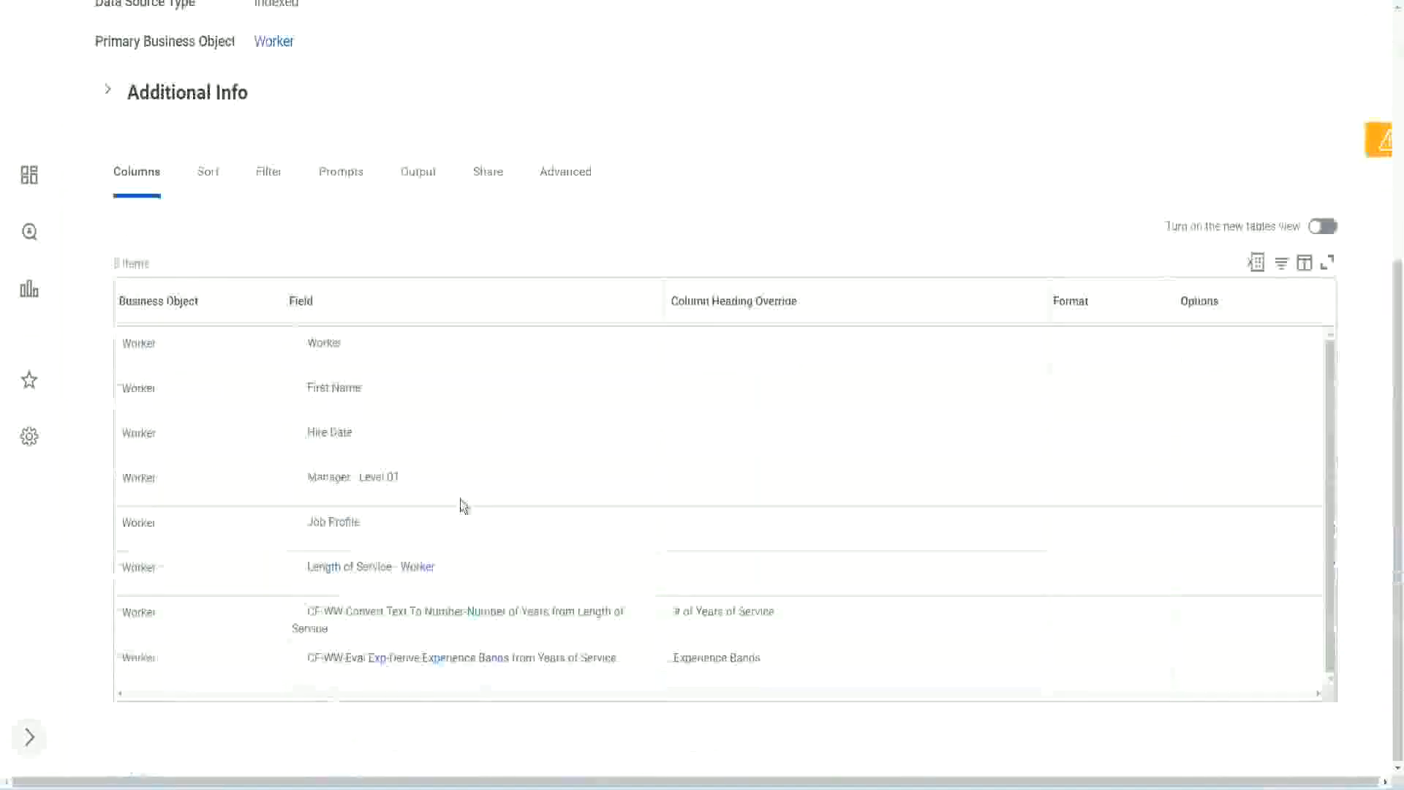
right_click(382, 665)
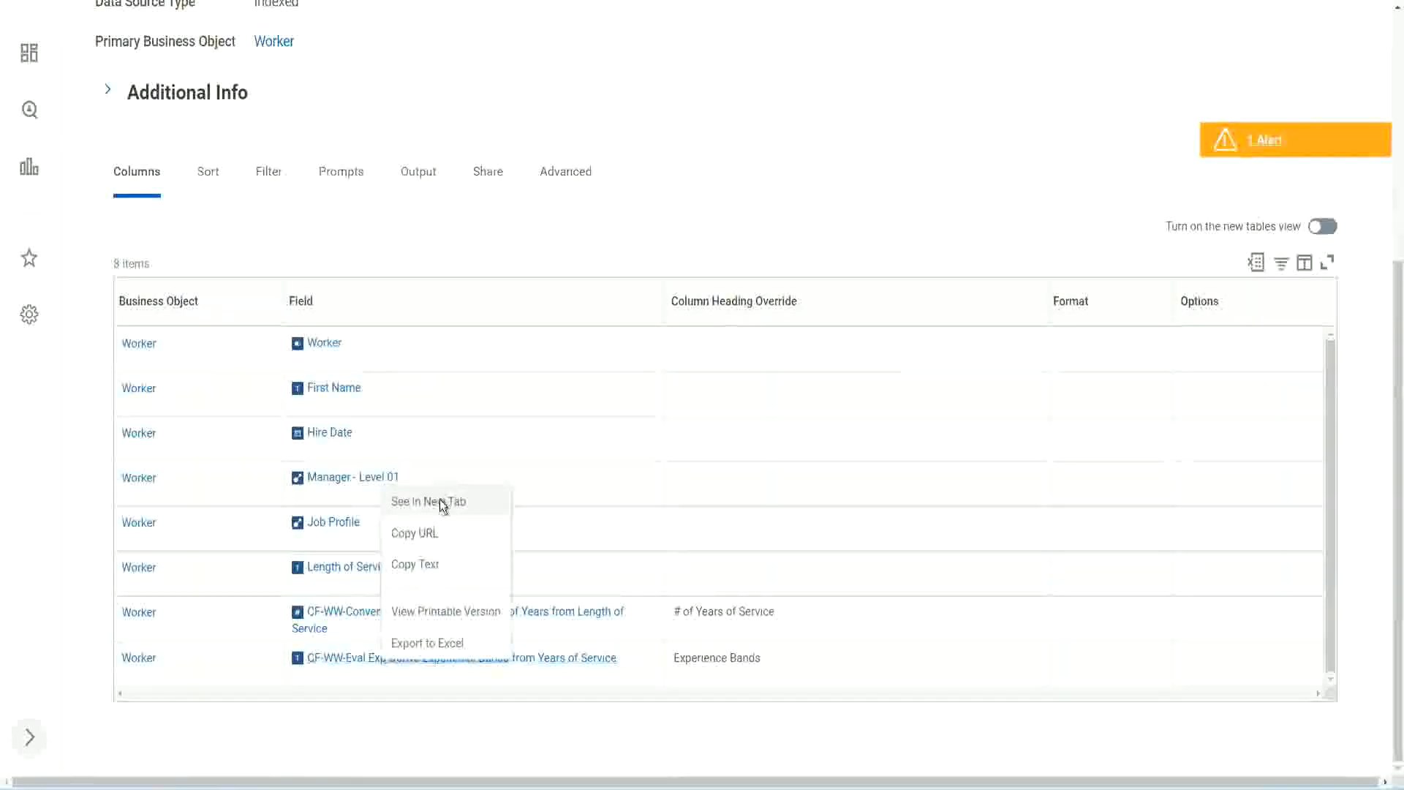
click(439, 500)
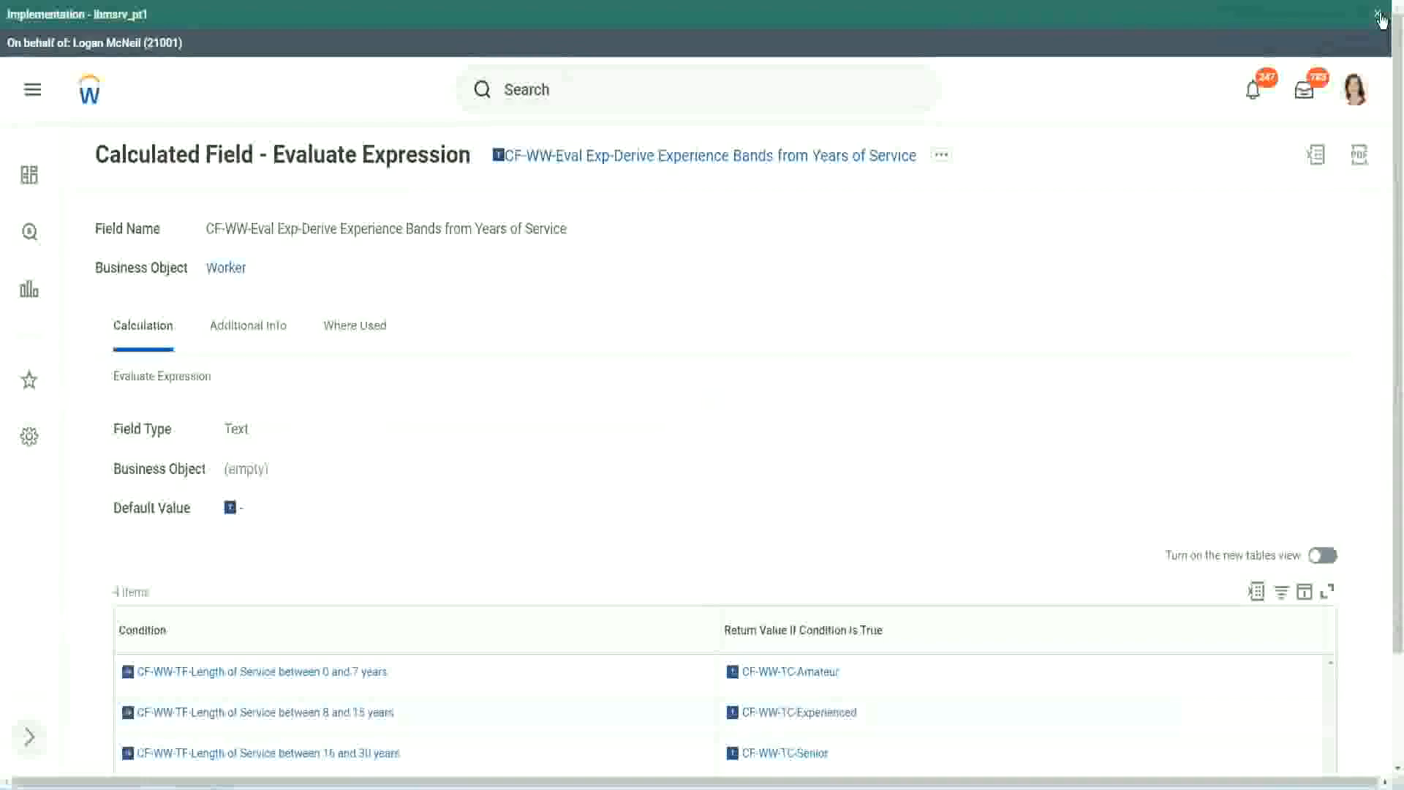
click(1379, 15)
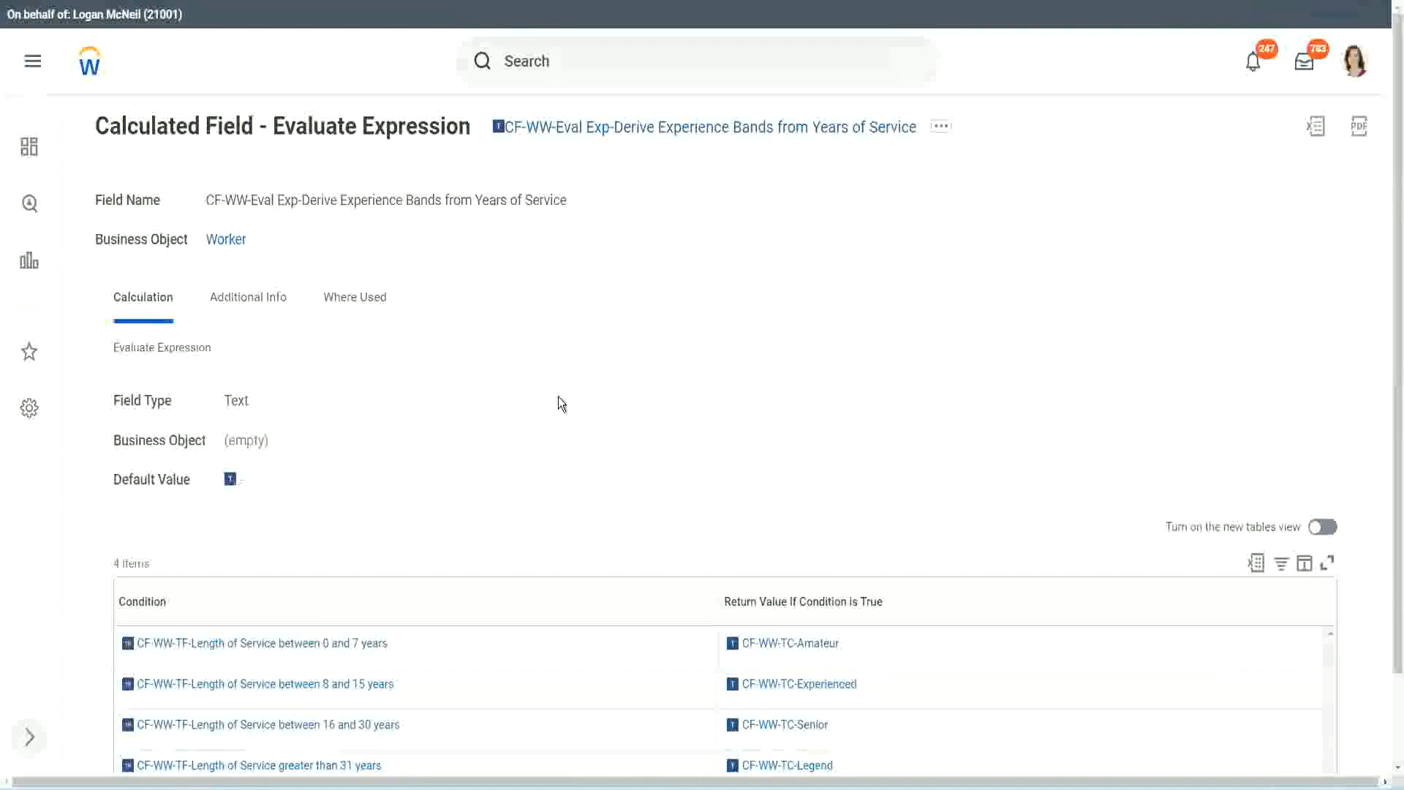
scroll(559, 413, down, 1)
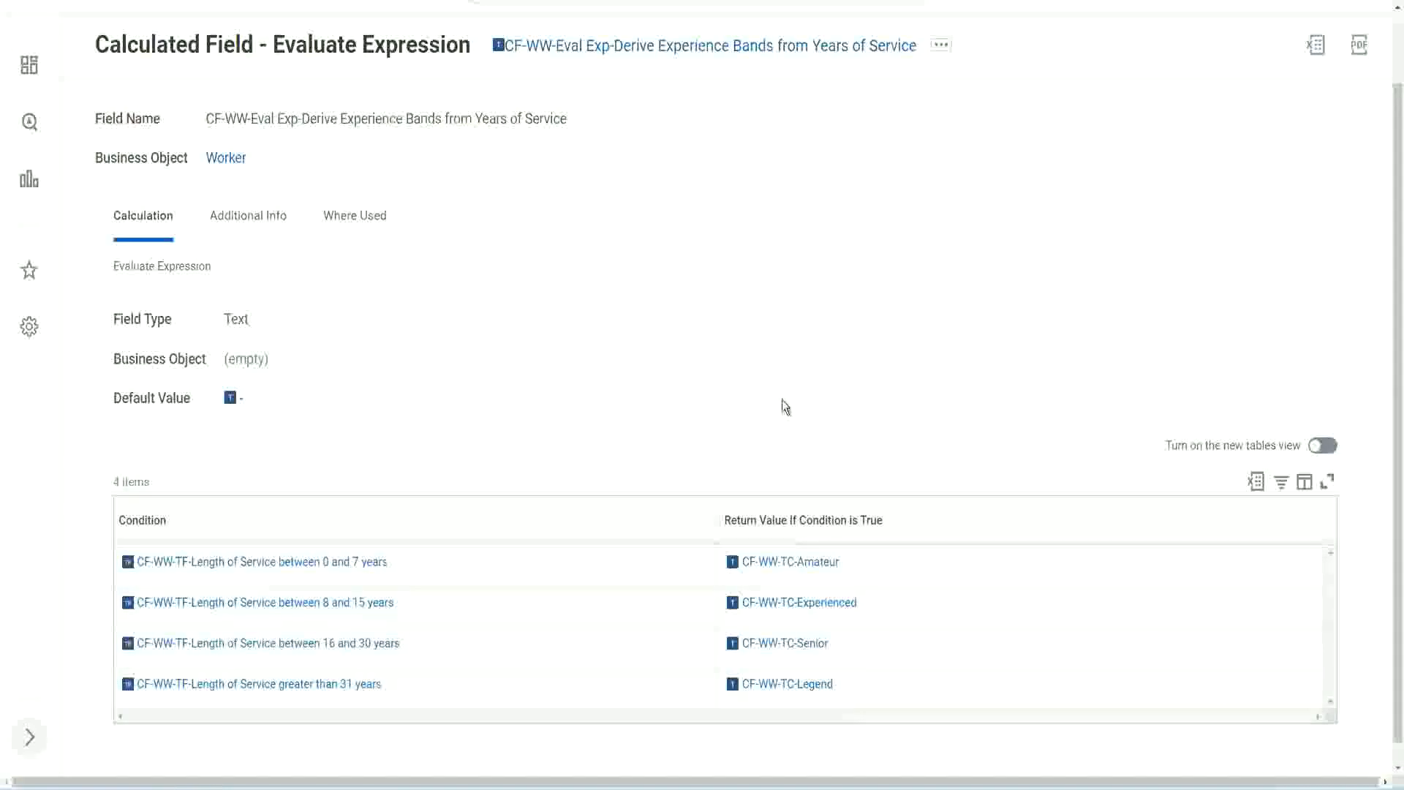
Step: Copy the name of the calculated field CF-WW-Eval Exp-Derive Experience Bands from Years of Service as text
click(637, 516)
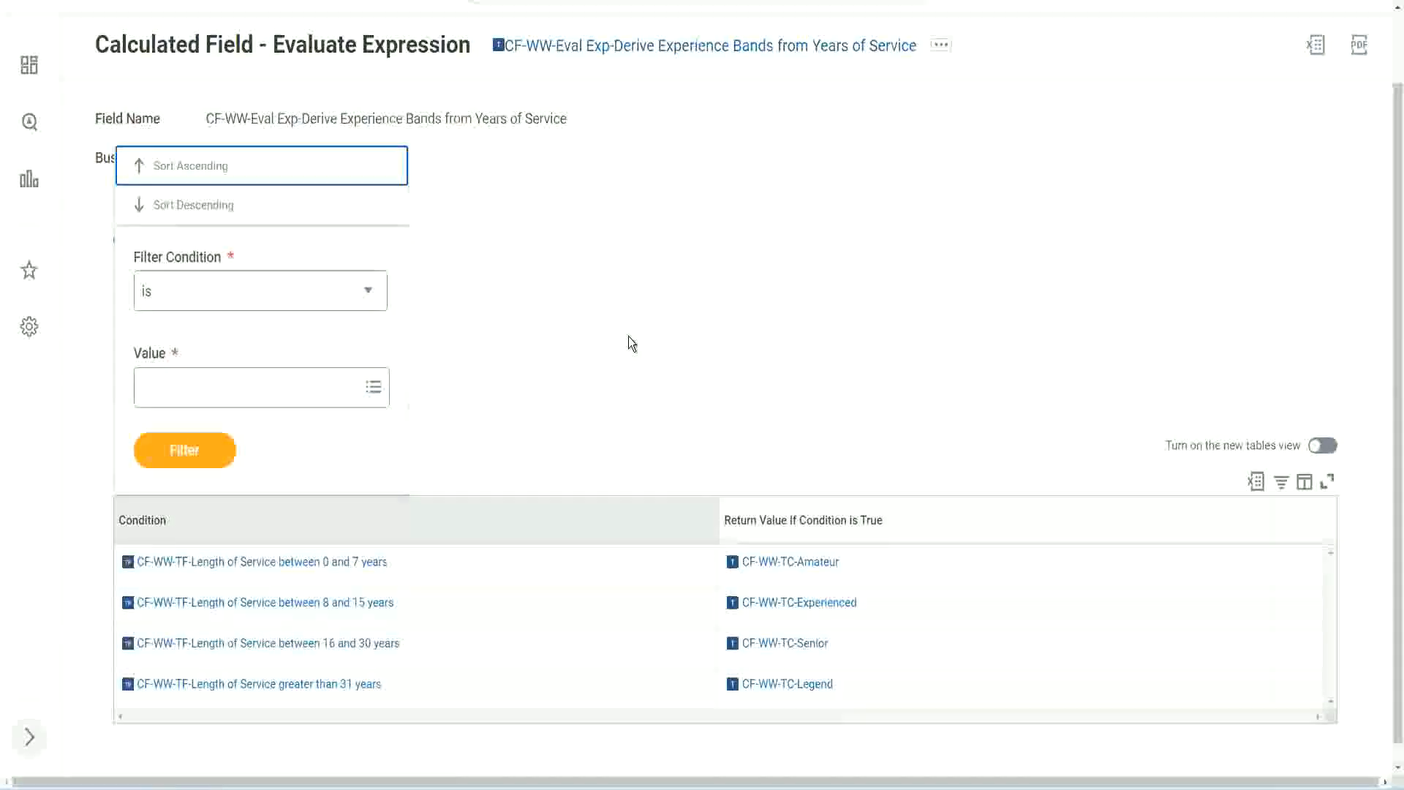
click(630, 342)
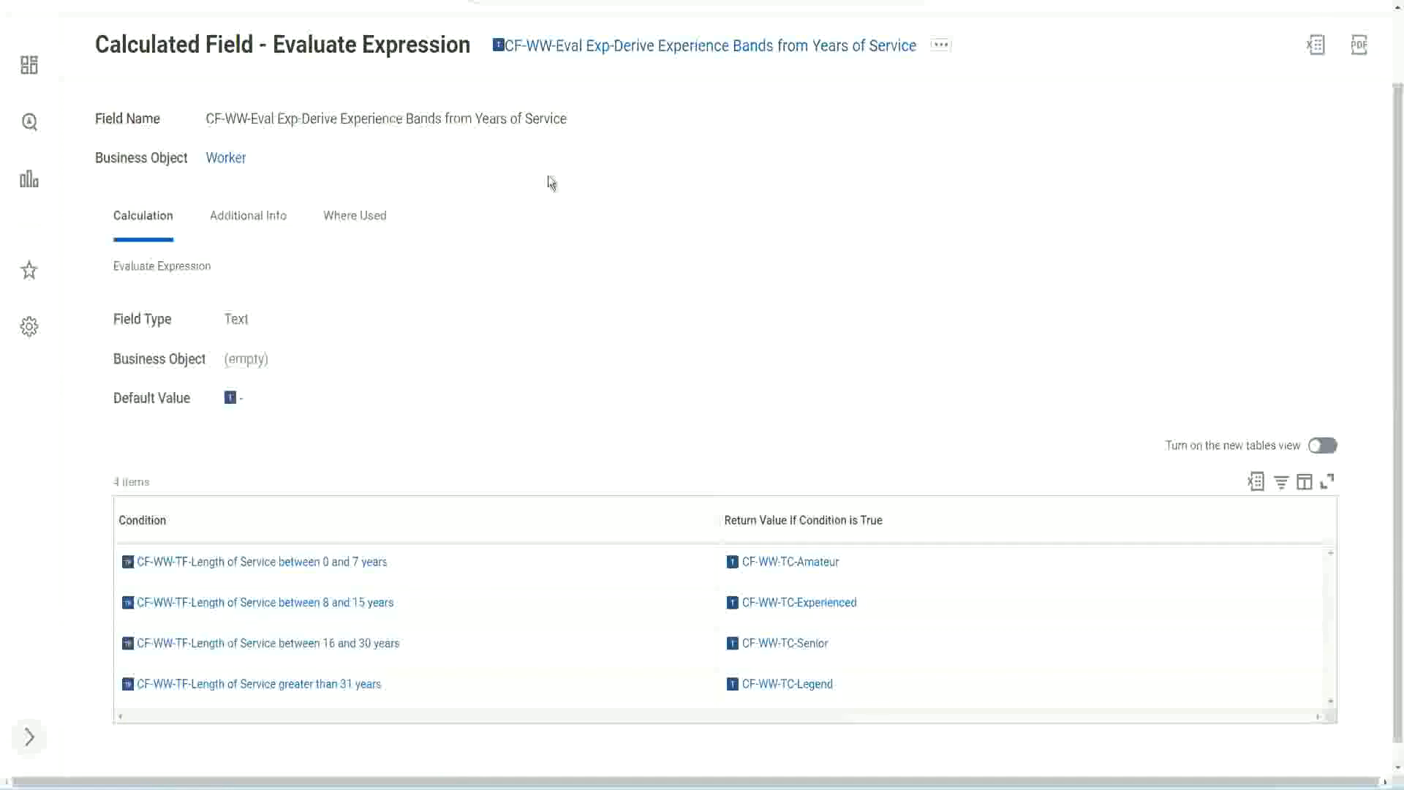
right_click(618, 52)
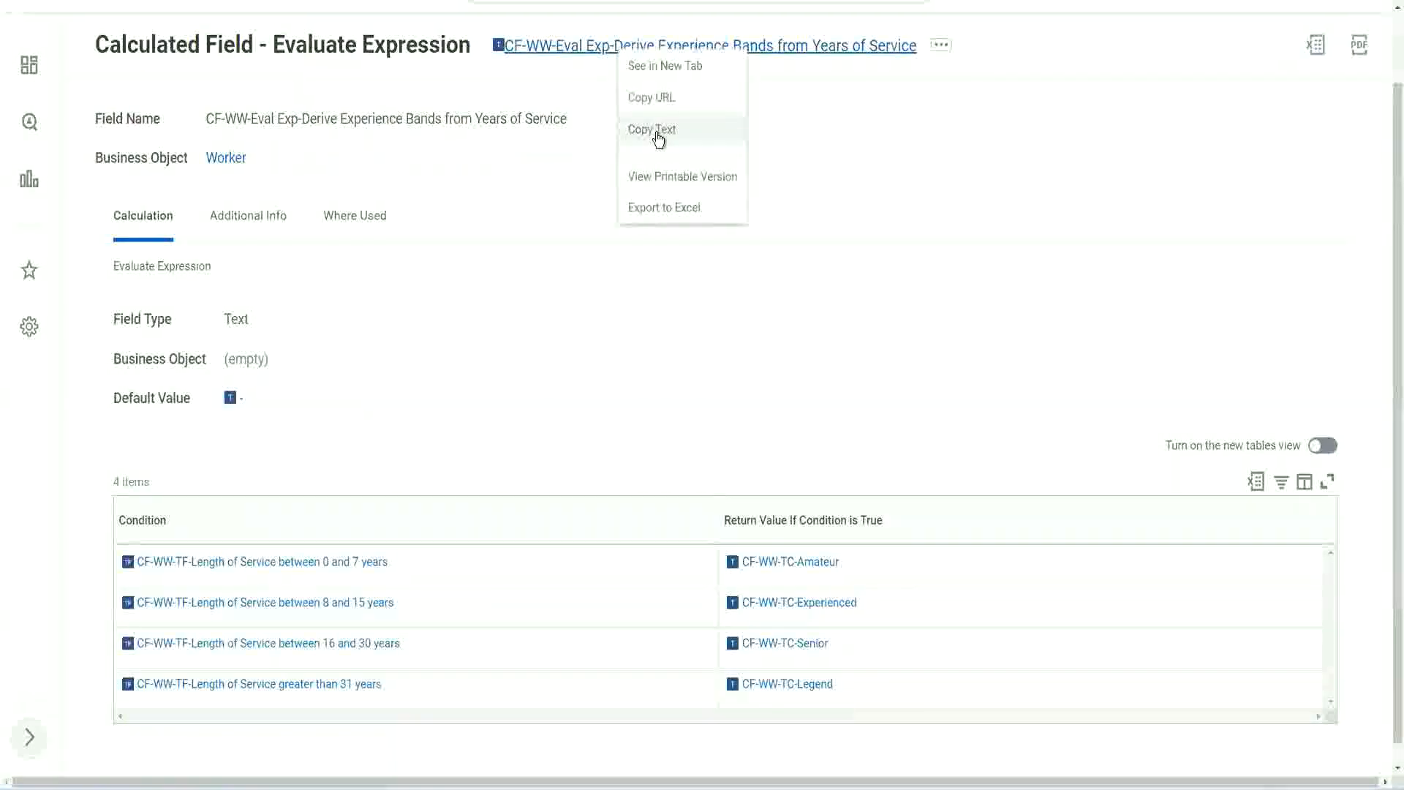
click(658, 137)
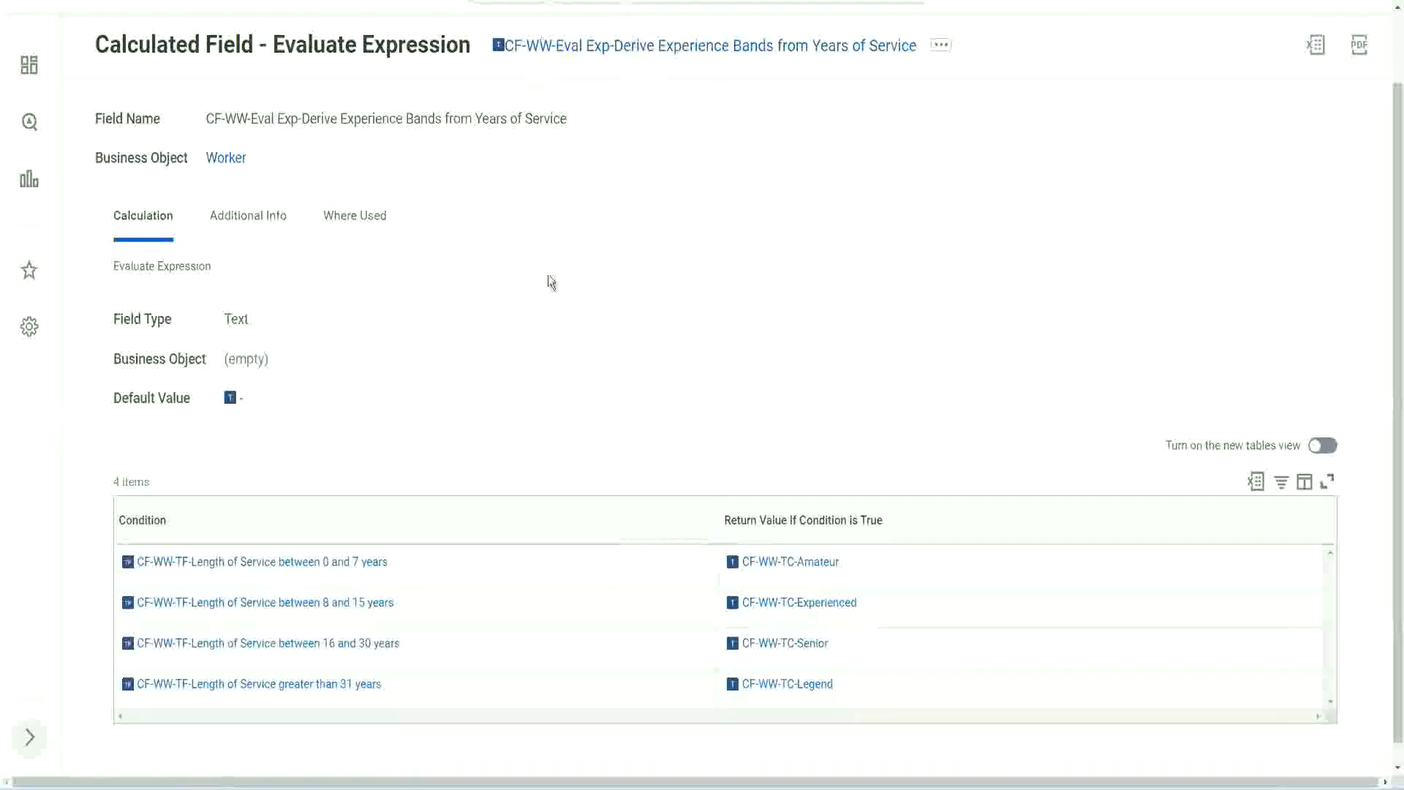
Step: Return to the WW Employee Details report definition, search for "create cal field" and open the Create Calculated Field task
scroll(547, 287, up, 1)
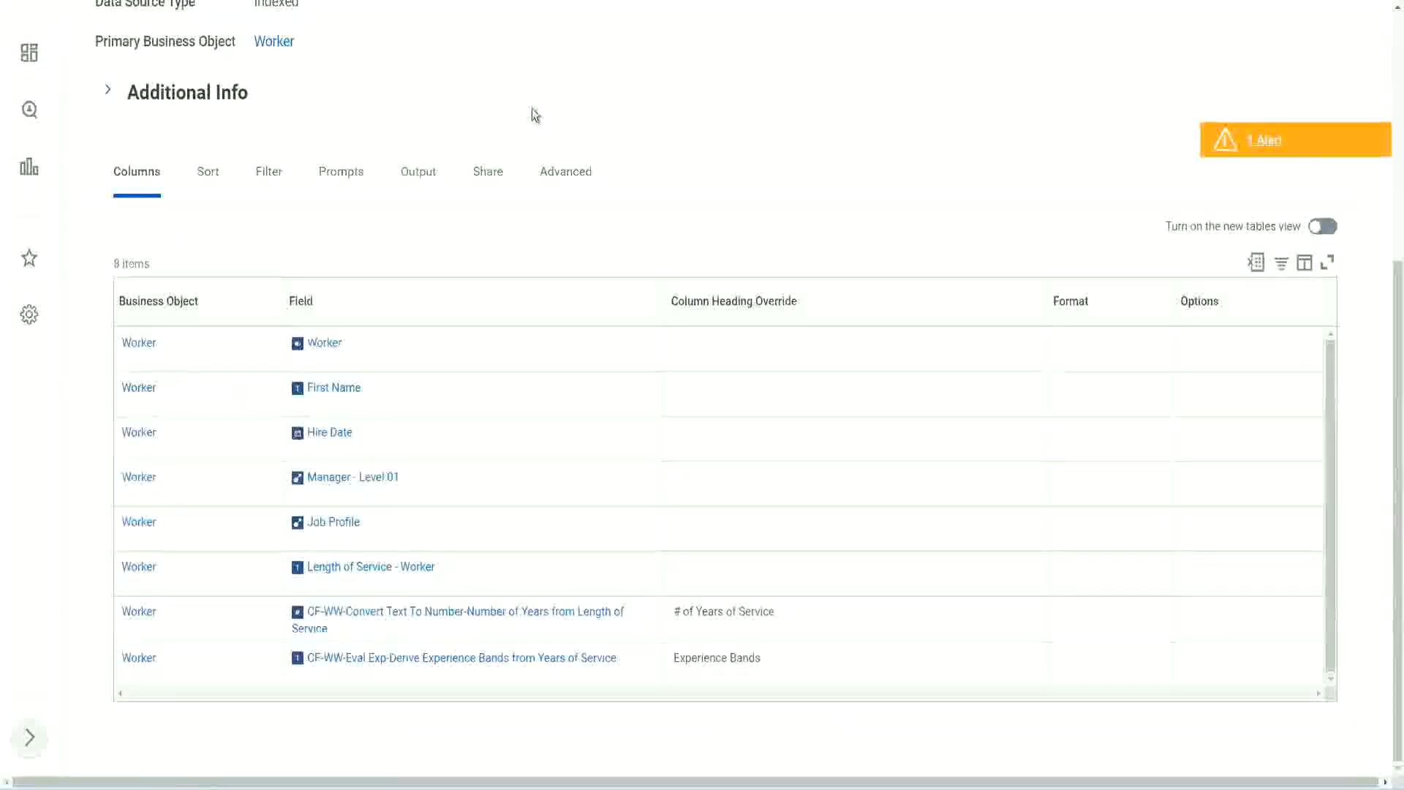
scroll(570, 92, up, 5)
click(570, 89)
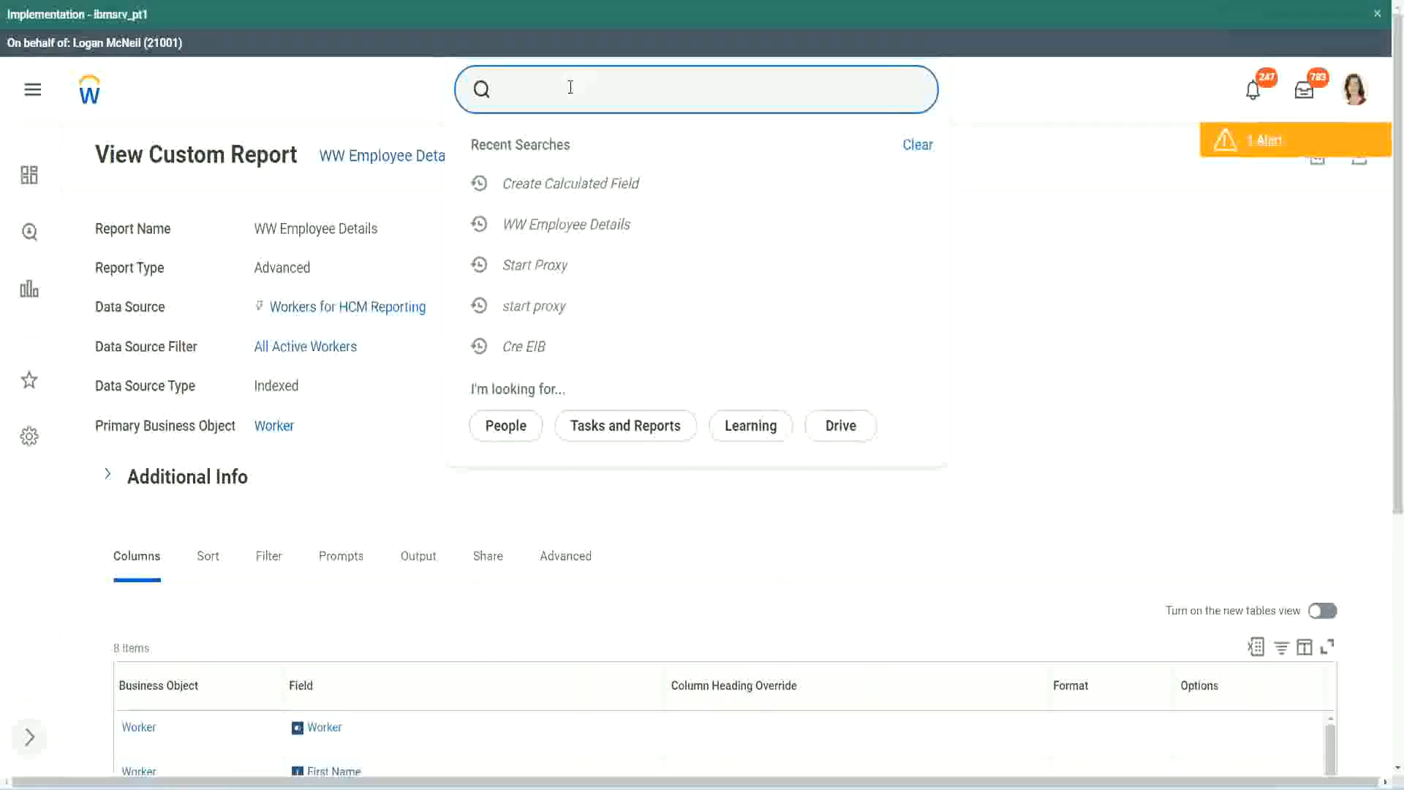
text(create cal field)
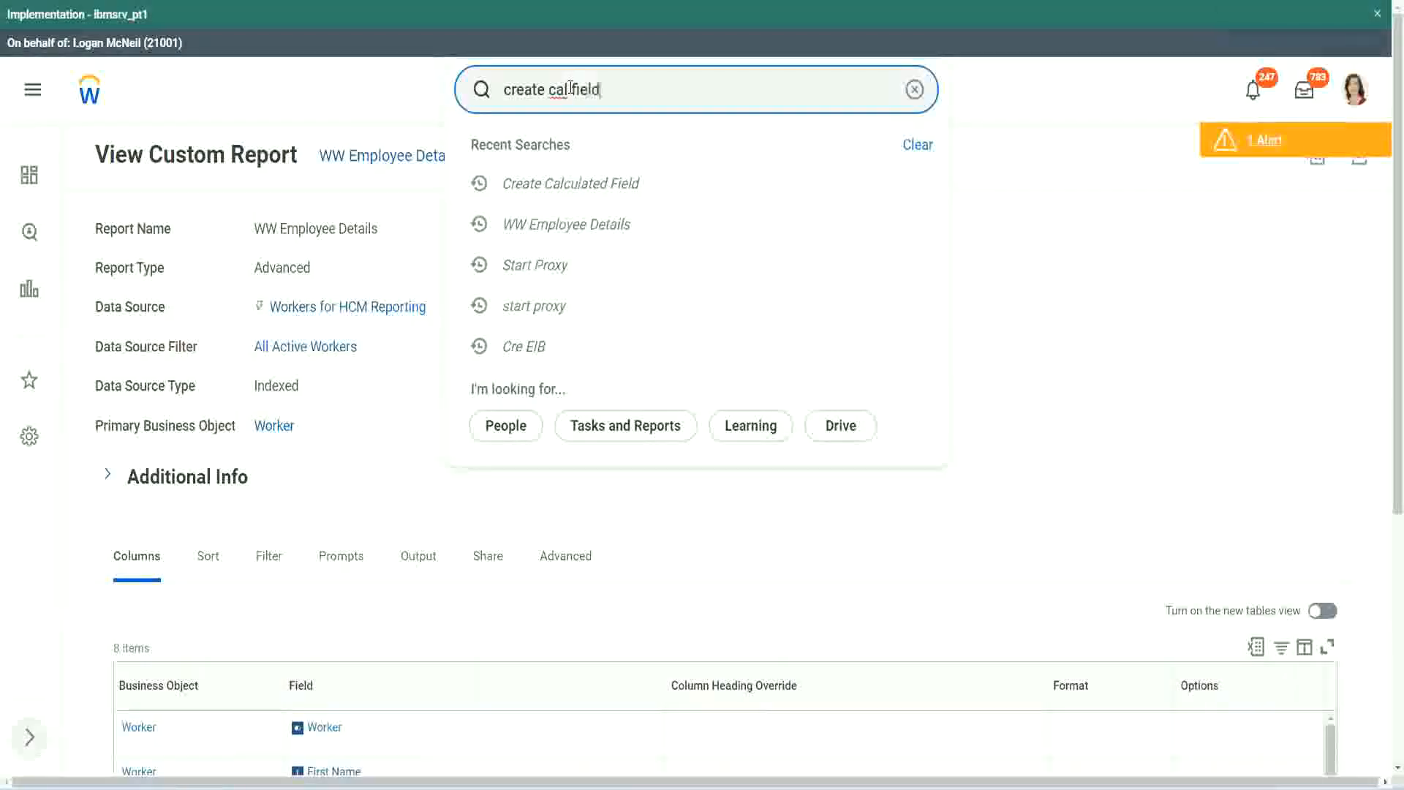
click(590, 156)
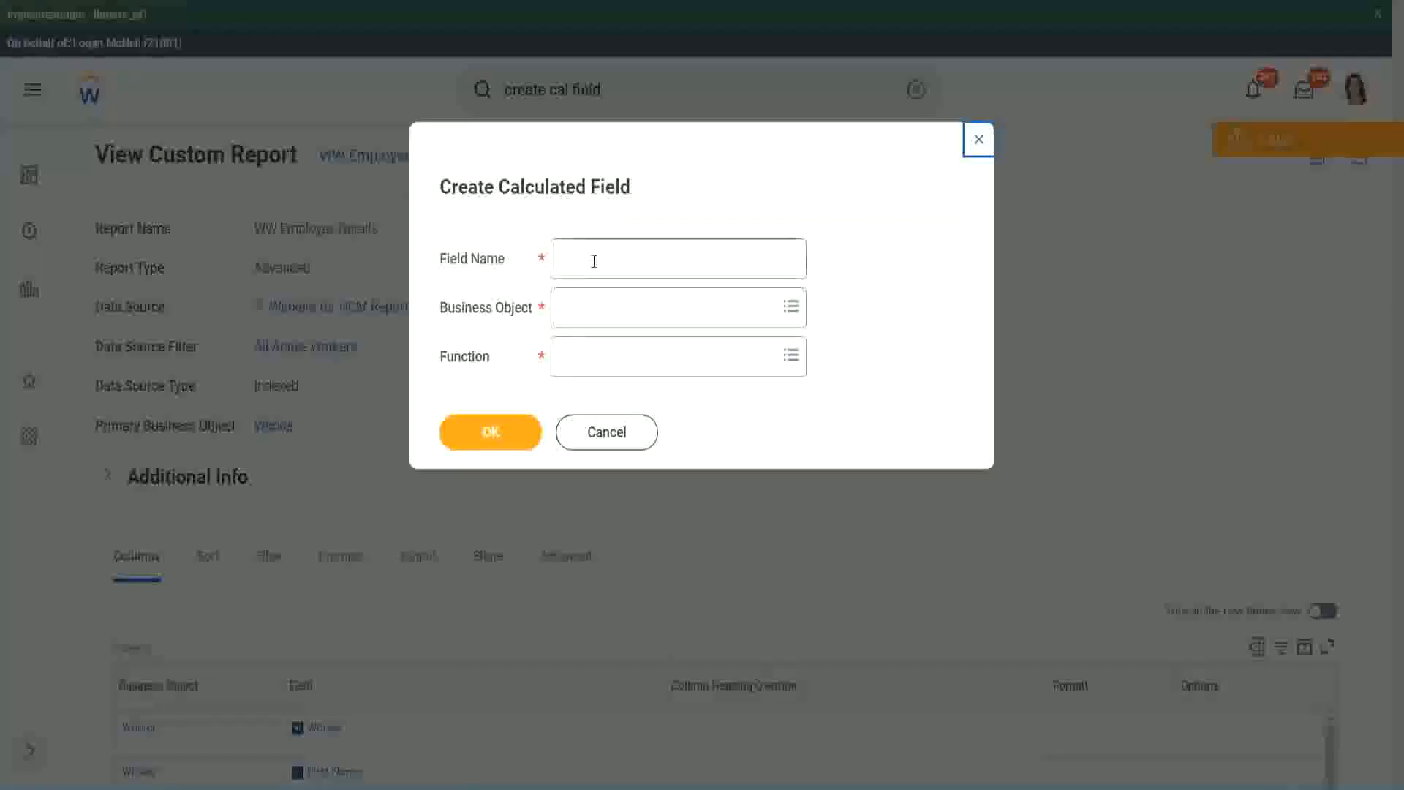
Step: Paste the copied calculated field name as the new calculated field's name
click(594, 261)
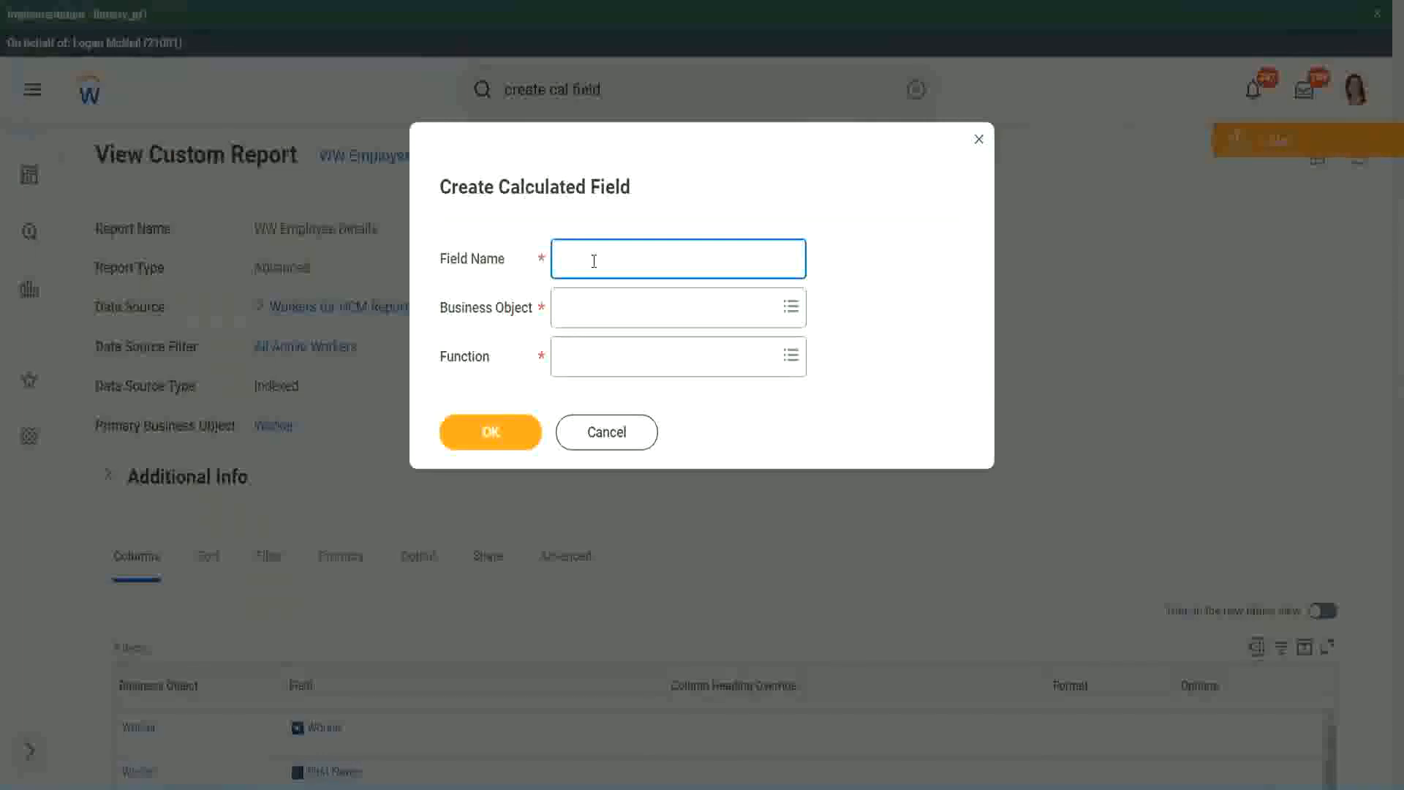
key(ctrl+v)
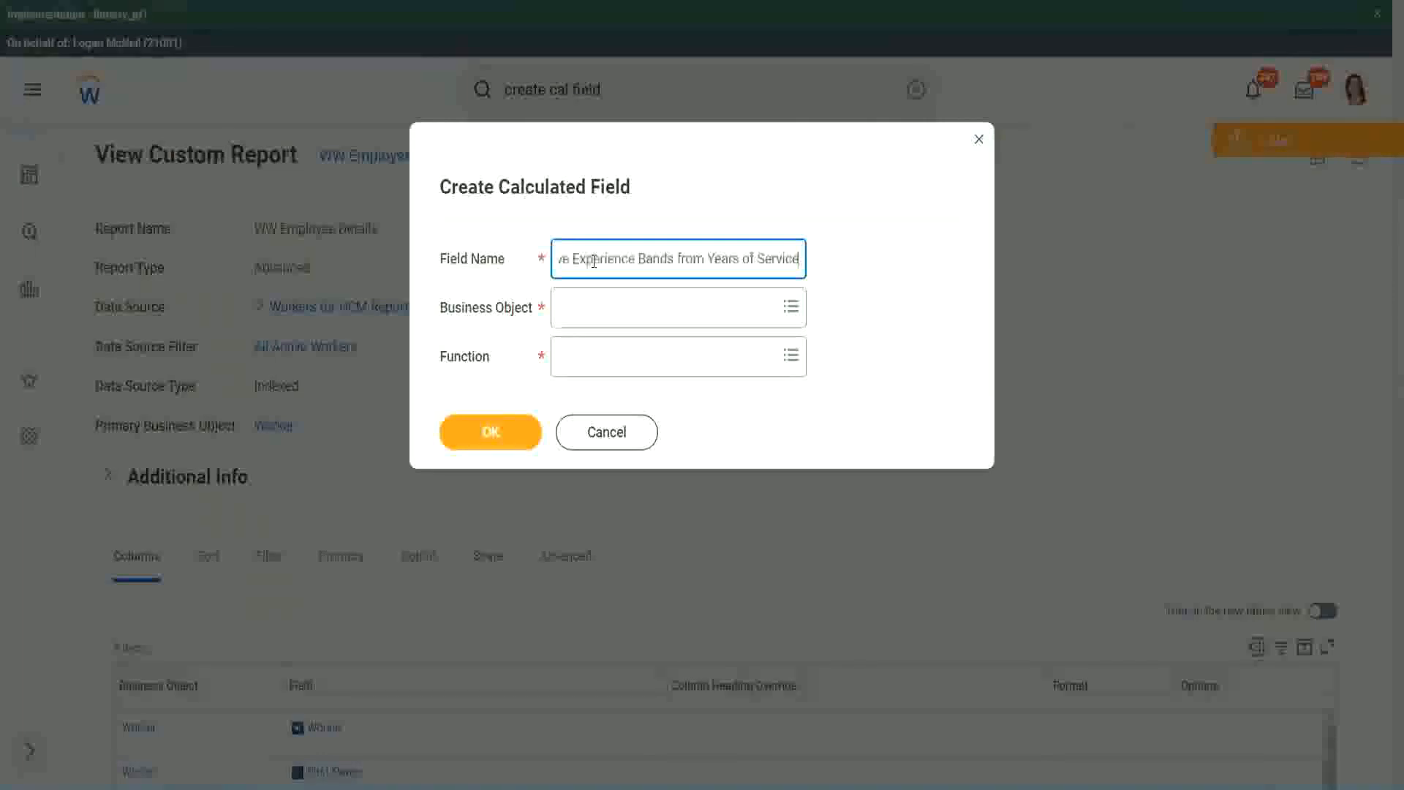
drag(635, 259, 512, 239)
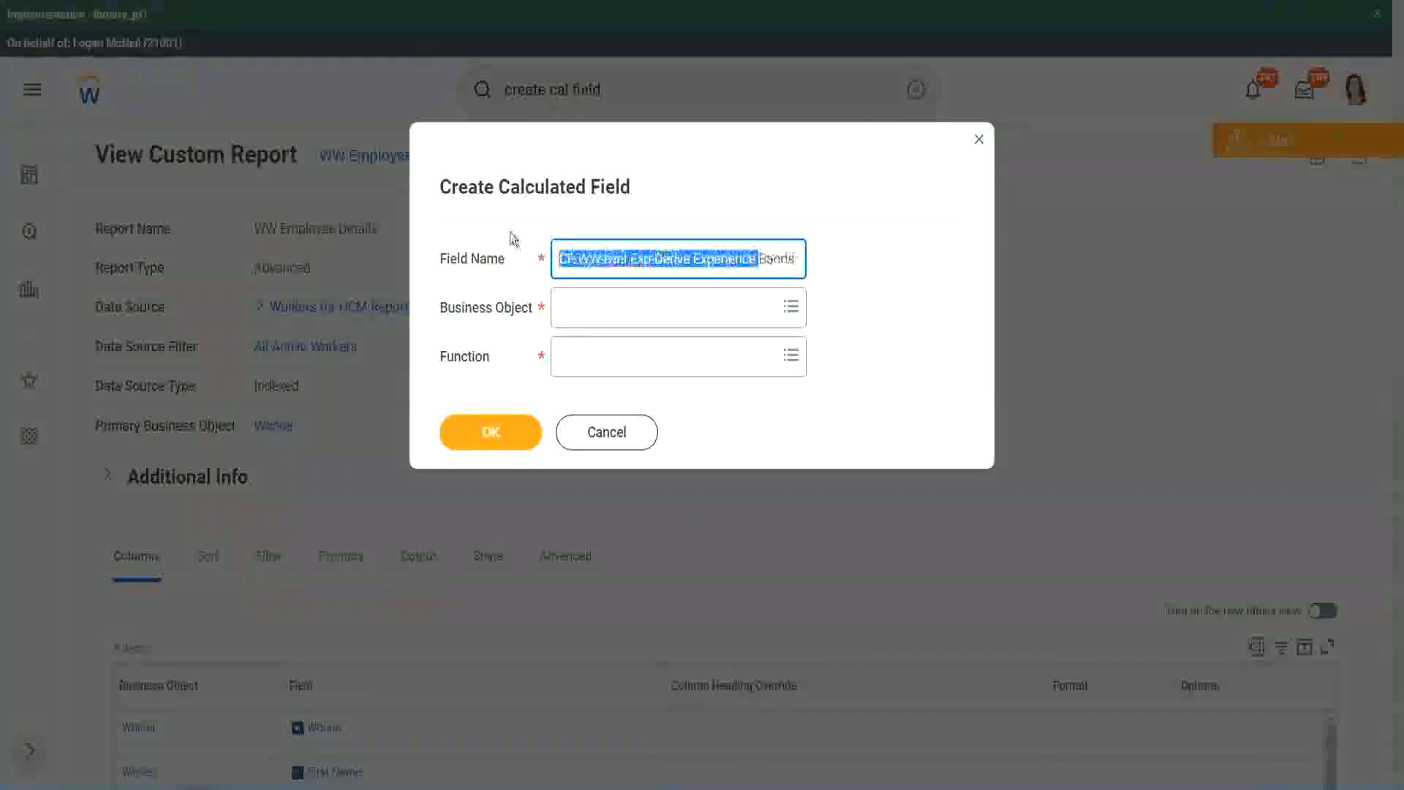
click(637, 260)
double_click(639, 261)
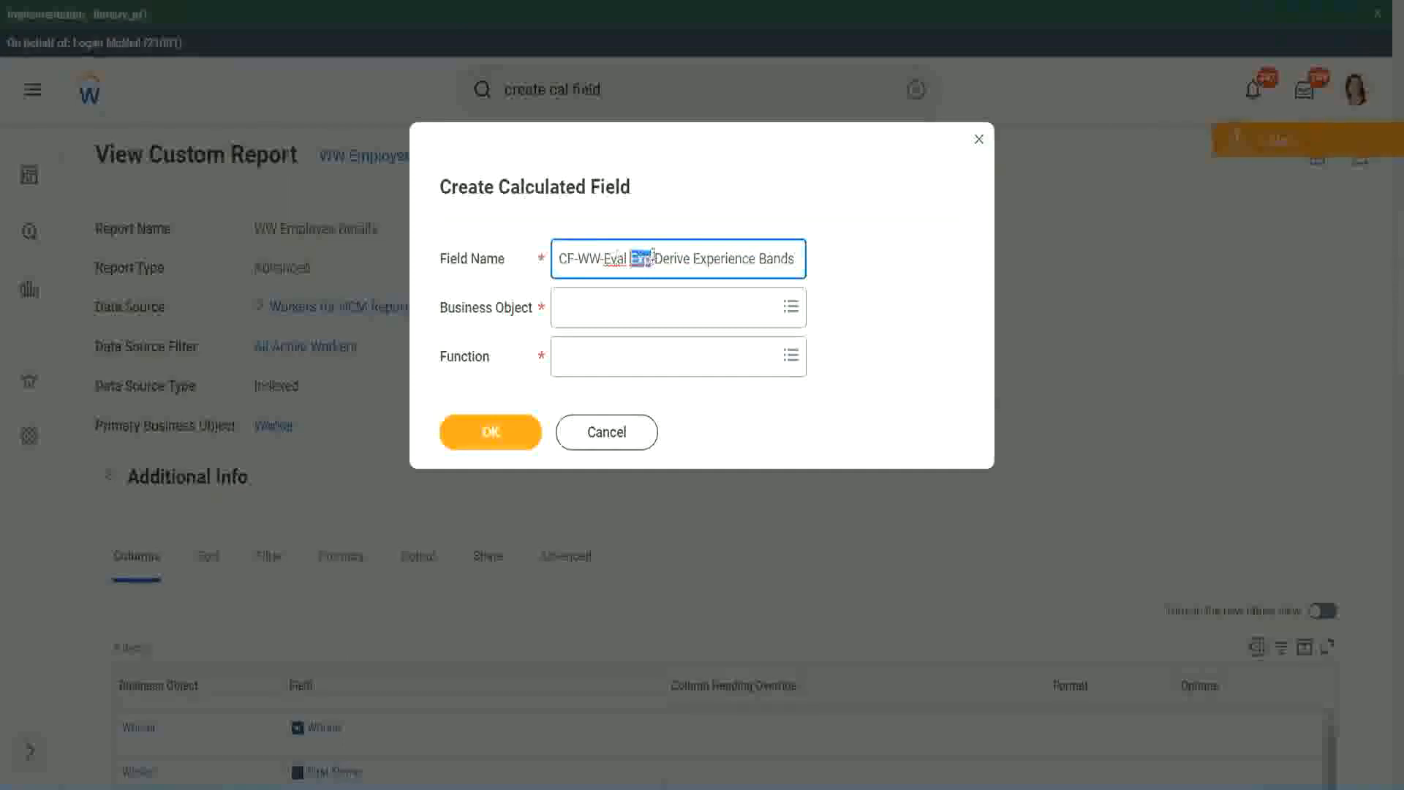
Step: Insert "Bands" after "Eval Exp" in the new calculated field's name
click(650, 256)
text(bands)
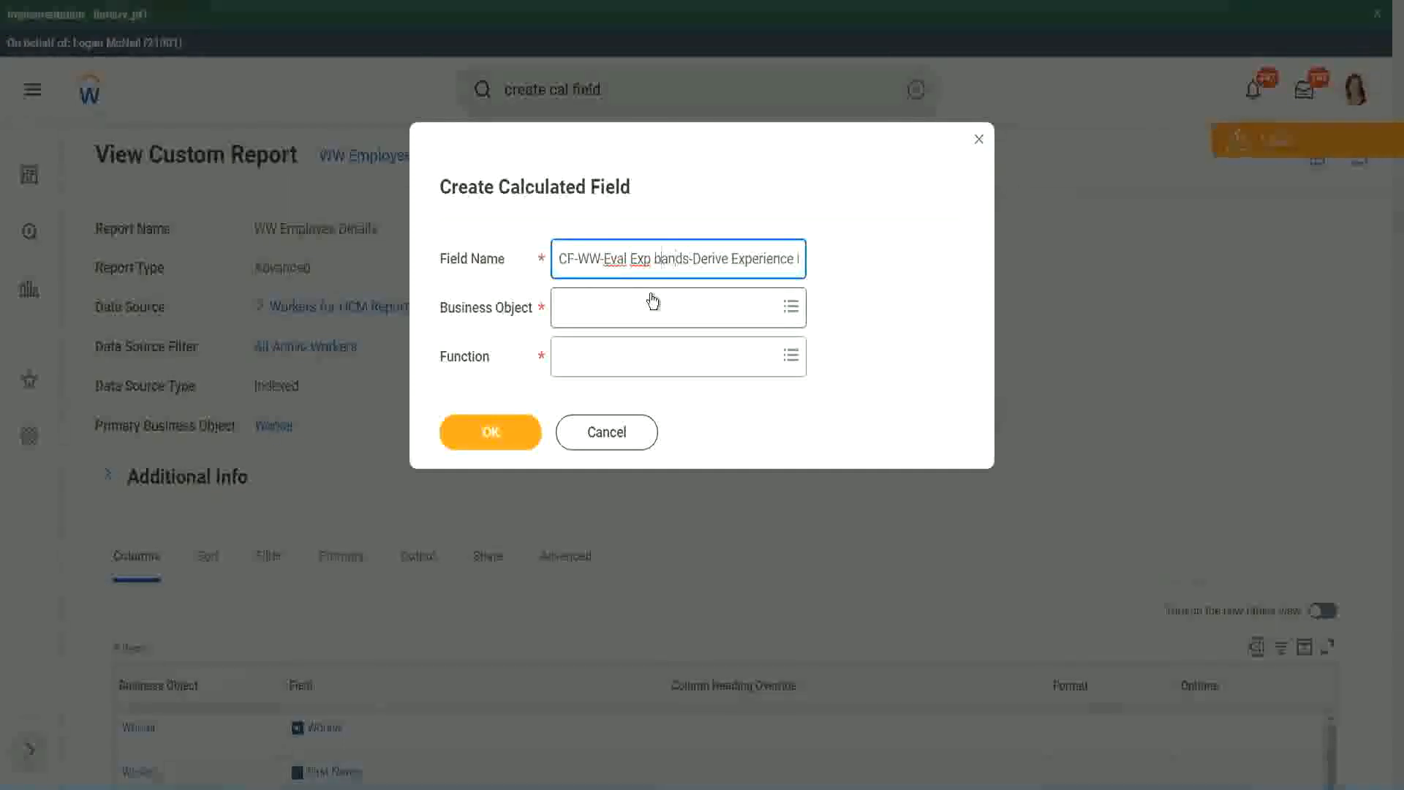
key(ctrl+Left)
key(shift+Right)
text(B)
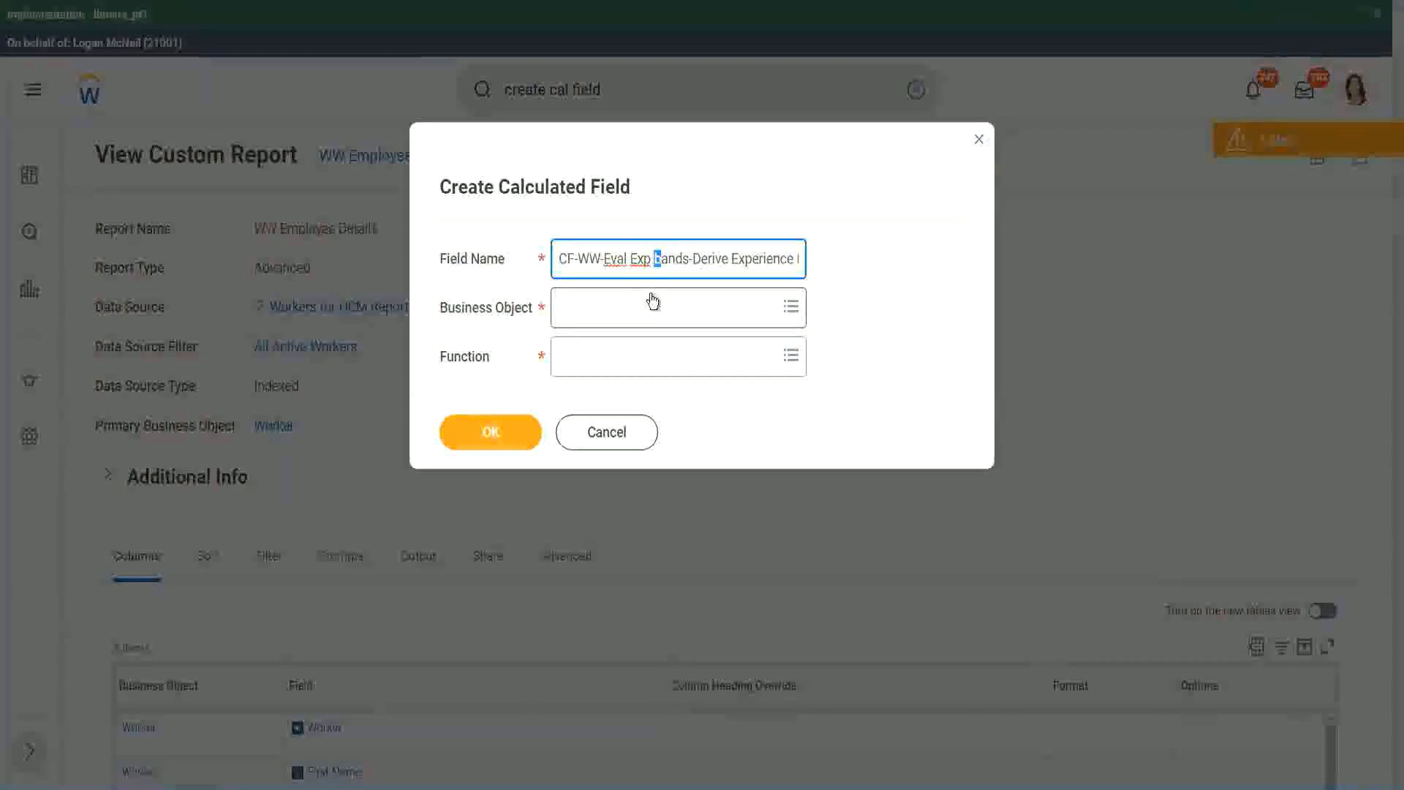
key(Right)
key(Right)
key(Right)
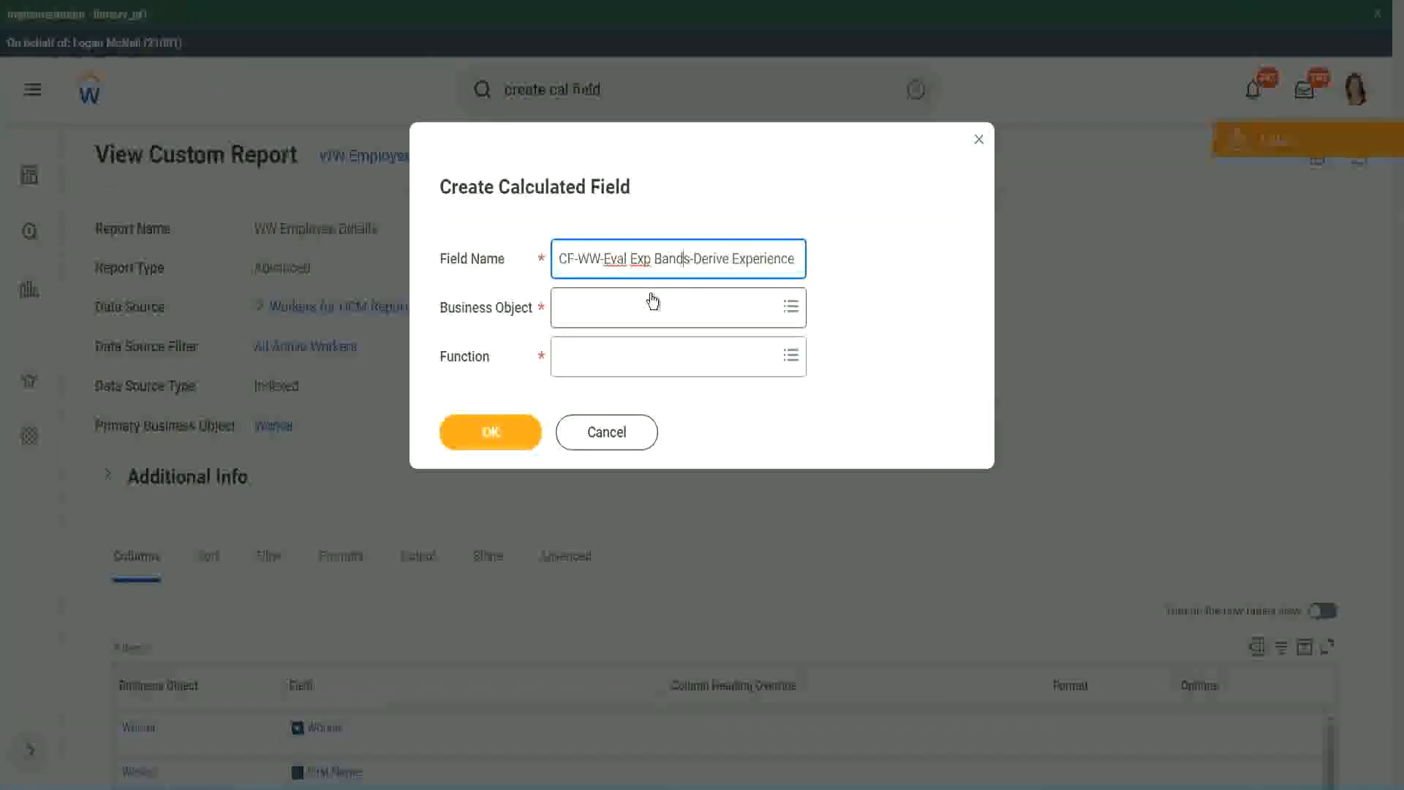
Step: Replace "Derive" with "Determine" in the field name so that it ends in "Determine Experience Bands from Years of Service"
key(Right)
key(Right)
key(Right)
key(Right)
key(Right)
key(Right)
key(Right)
key(Right)
key(Right)
key(Right)
key(Right)
key(Right)
key(Right)
key(Right)
key(Right)
key(Right)
key(Right)
key(Right)
key(Right)
key(Right)
key(Right)
key(Right)
key(Right)
key(Right)
key(Right)
key(Right)
key(Right)
key(Right)
key(Right)
key(Right)
key(Right)
key(Right)
key(Right)
key(Right)
key(Right)
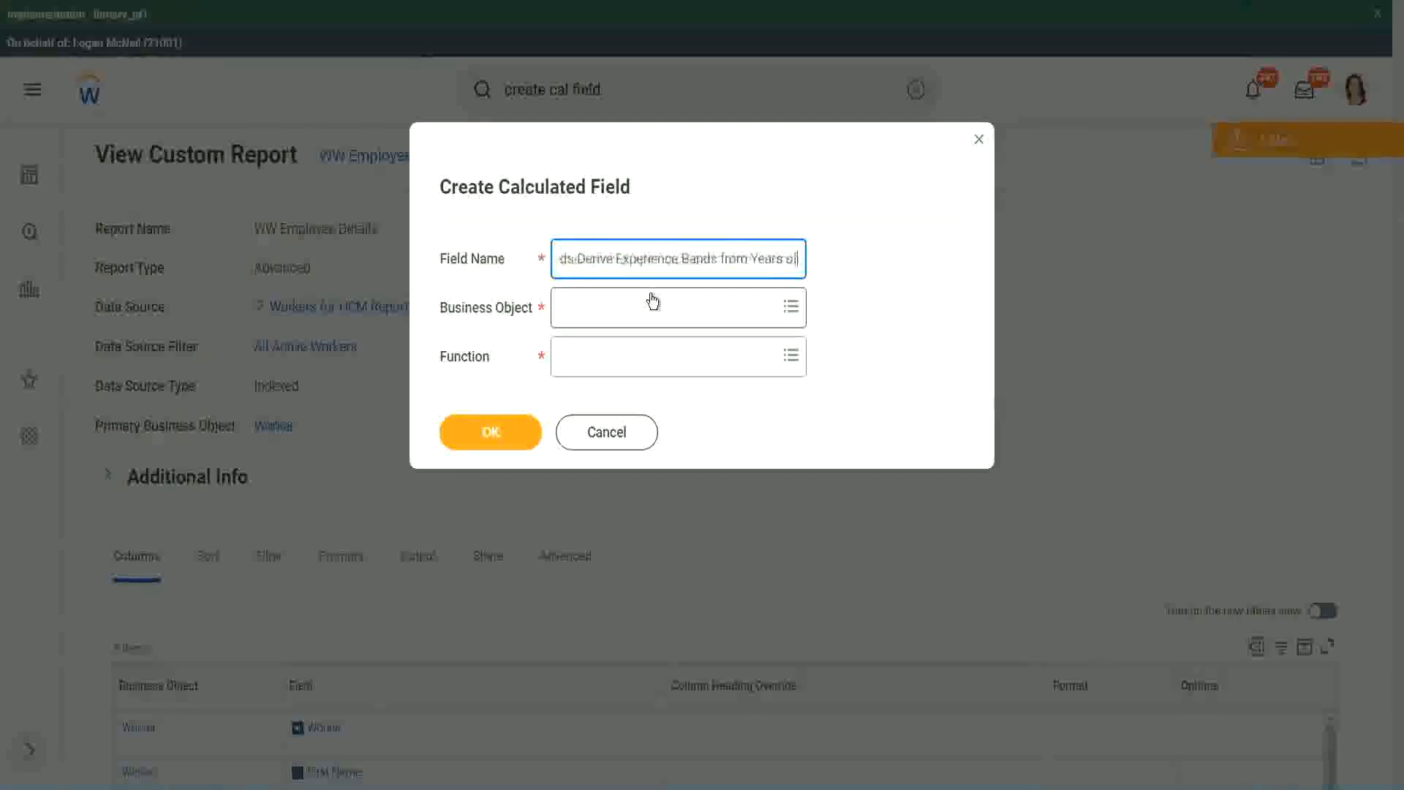
key(Left)
key(Left)
key(Left)
key(Left)
key(Left)
key(Left)
key(Left)
key(Left)
key(Left)
key(Left)
key(Left)
key(Left)
key(Left)
key(Left)
key(Left)
key(Left)
key(Left)
key(Left)
key(Left)
key(Left)
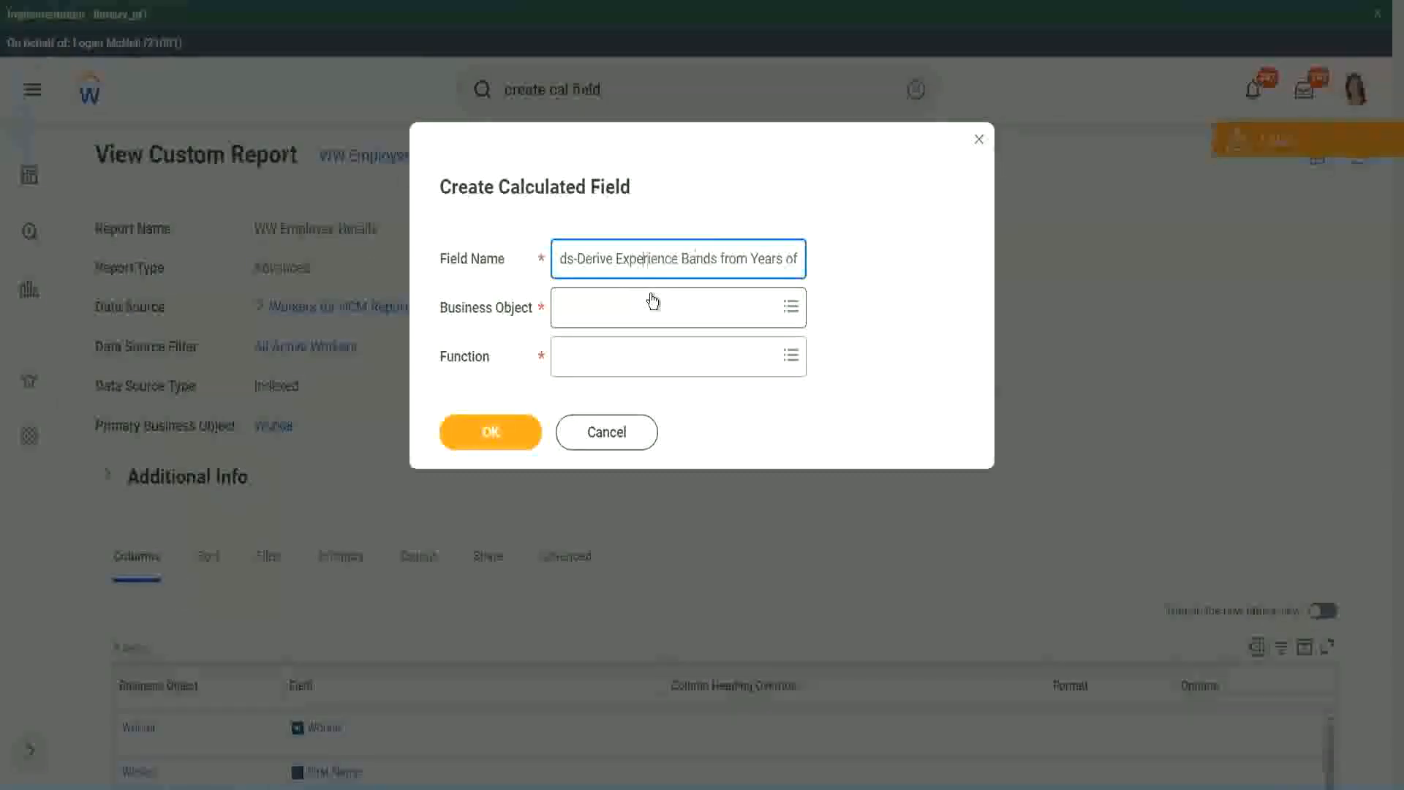
key(Left)
key(Left)
key(Left)
key(shift+Left)
key(shift+Left)
key(shift+Left)
key(shift+Left)
key(shift+Left)
key(shift+Left)
text(Determine)
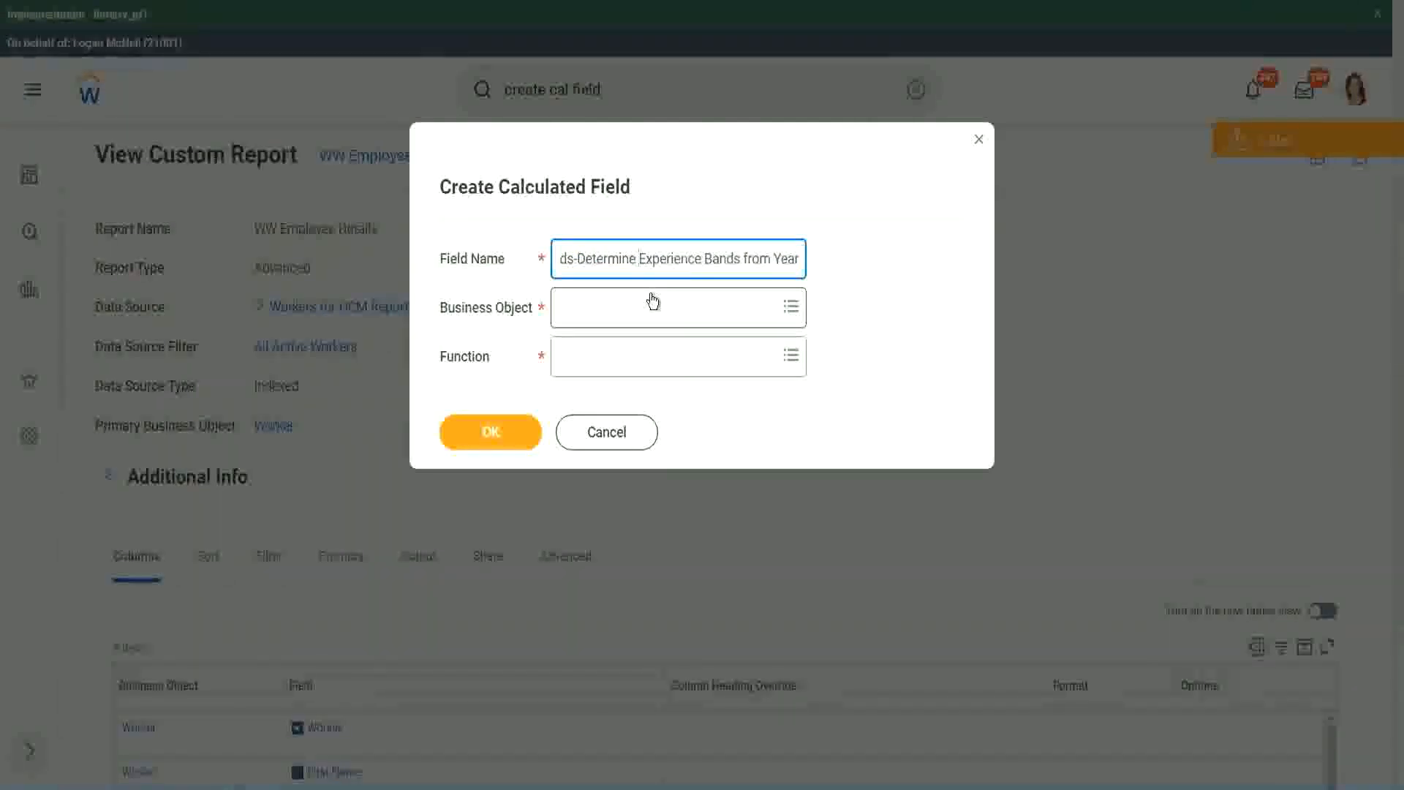
key(End)
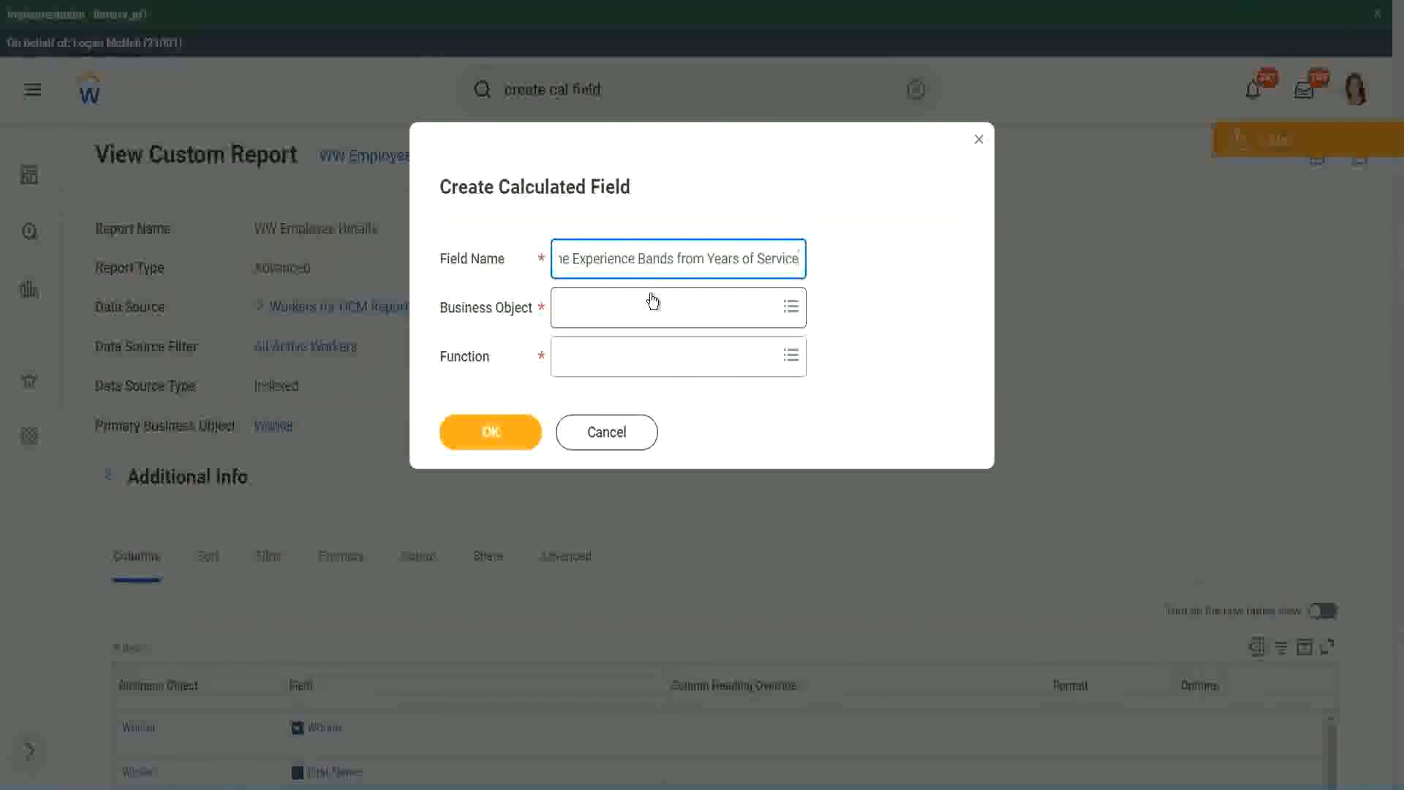
Step: Set the calculated field's business object to Worker and its function to Evaluate Expression Band
click(625, 314)
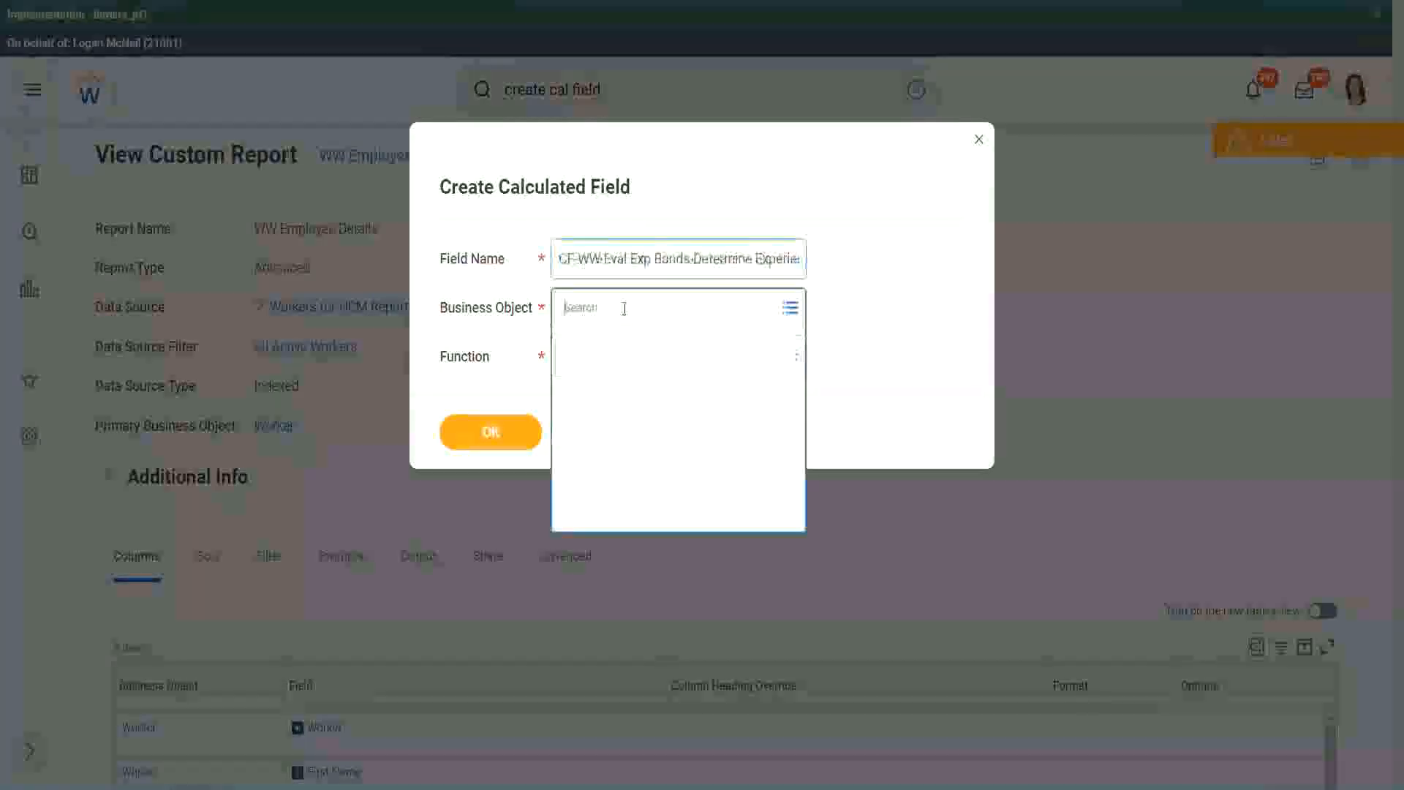
text(work)
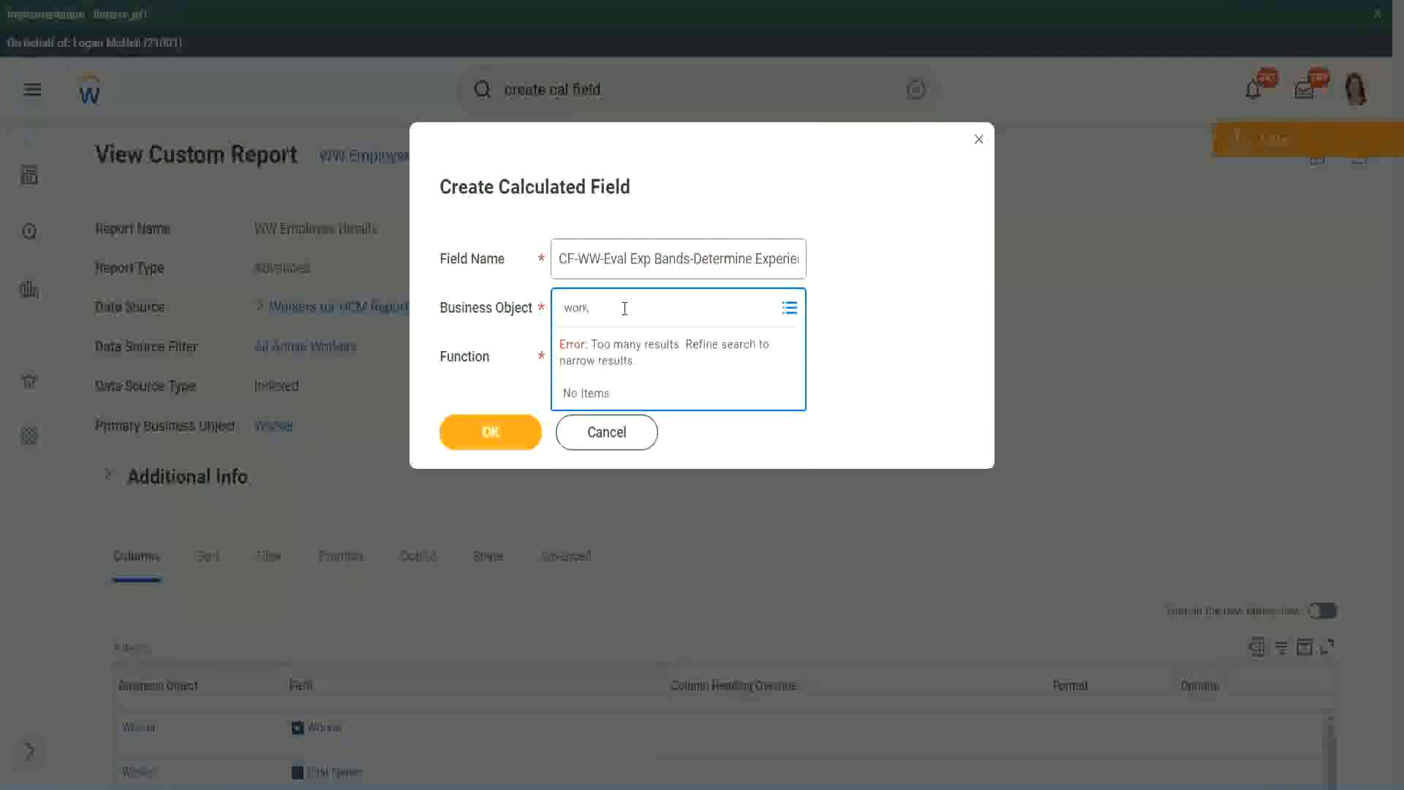
text(er)
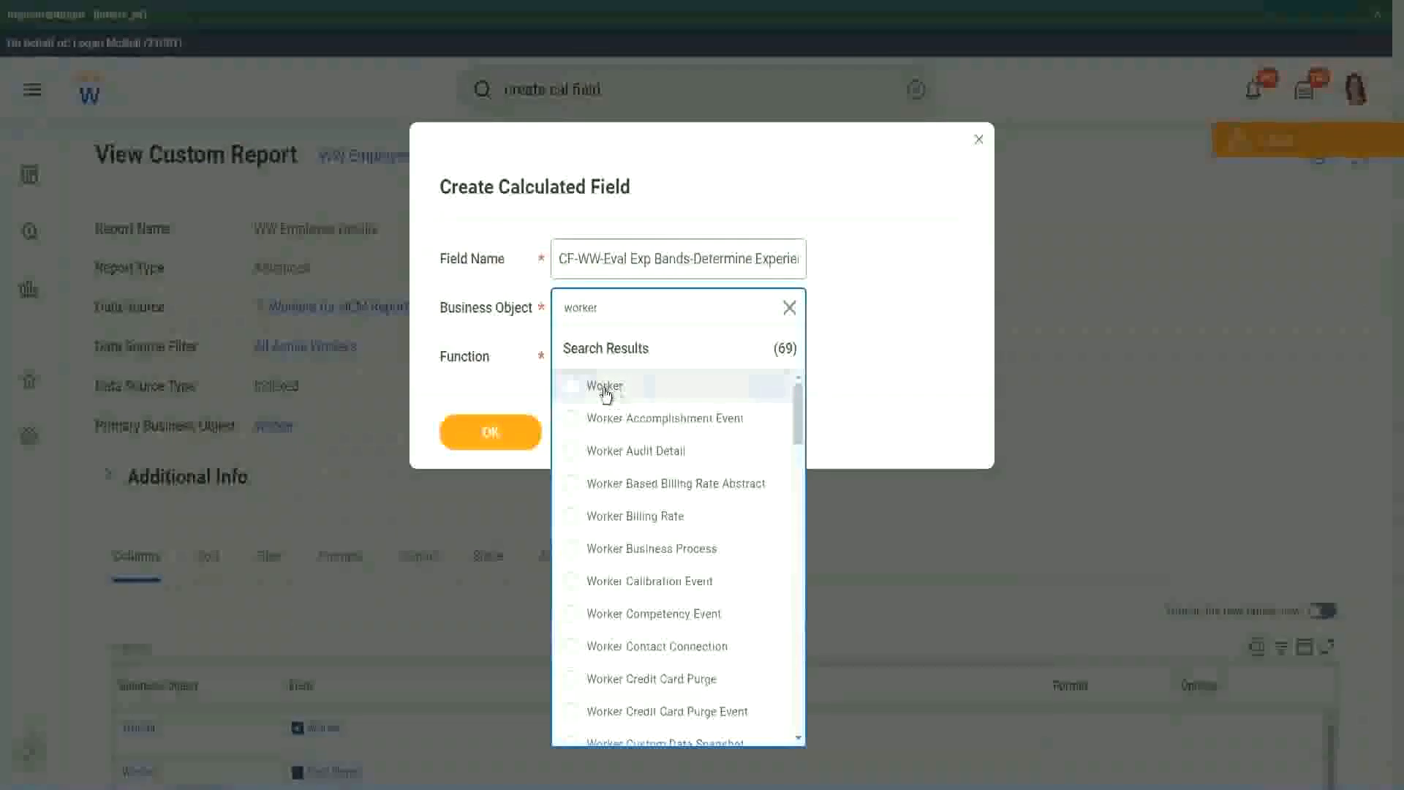
click(596, 386)
click(594, 354)
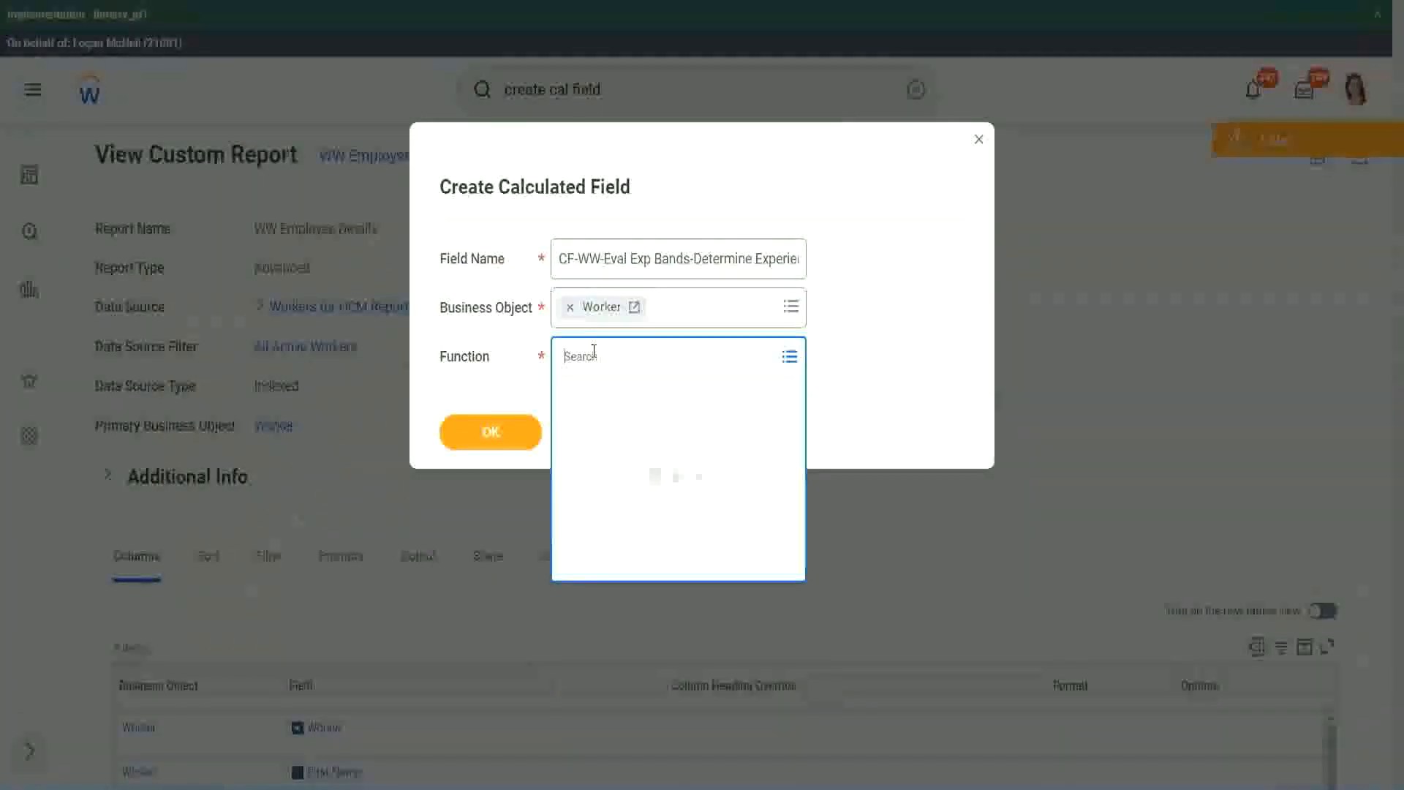
text(eval exp)
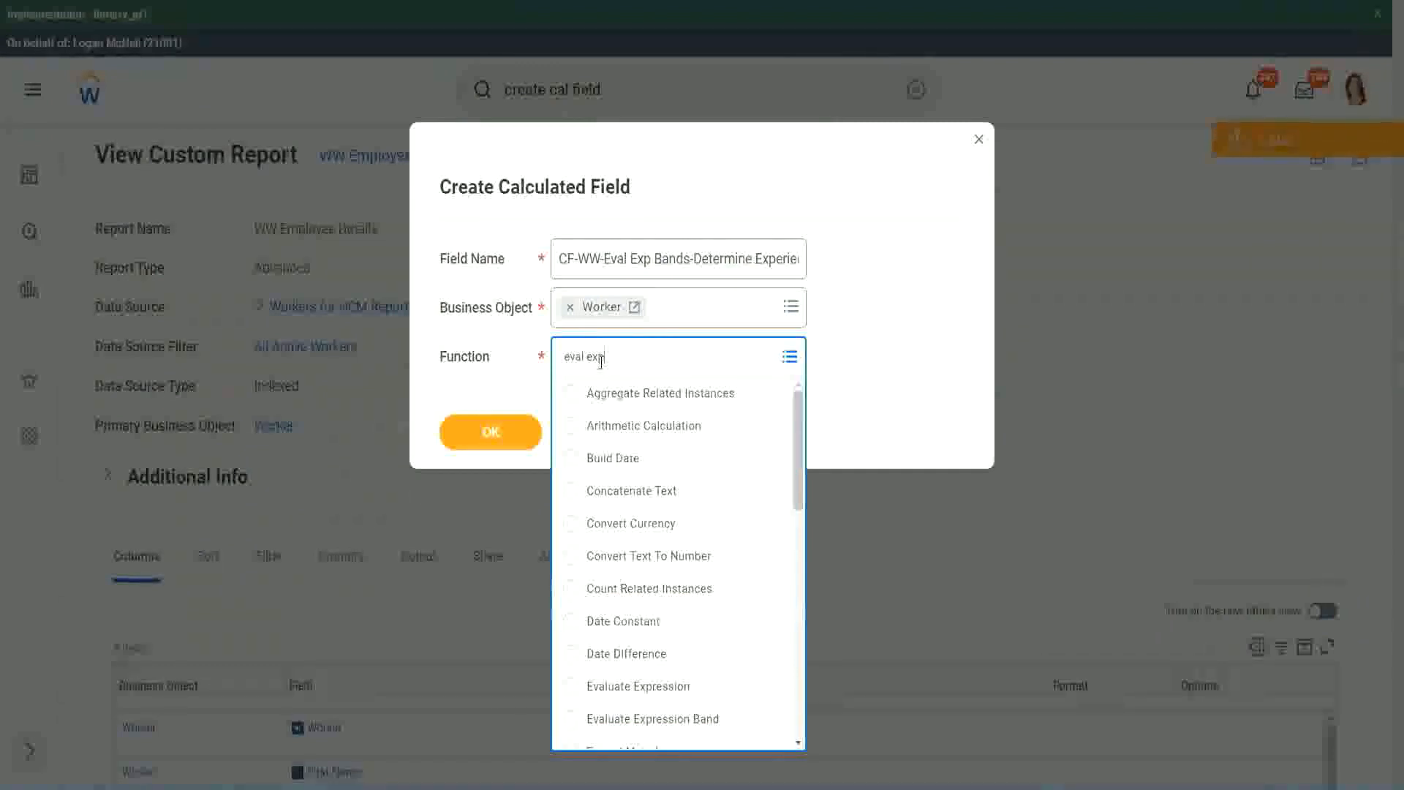
key(Return)
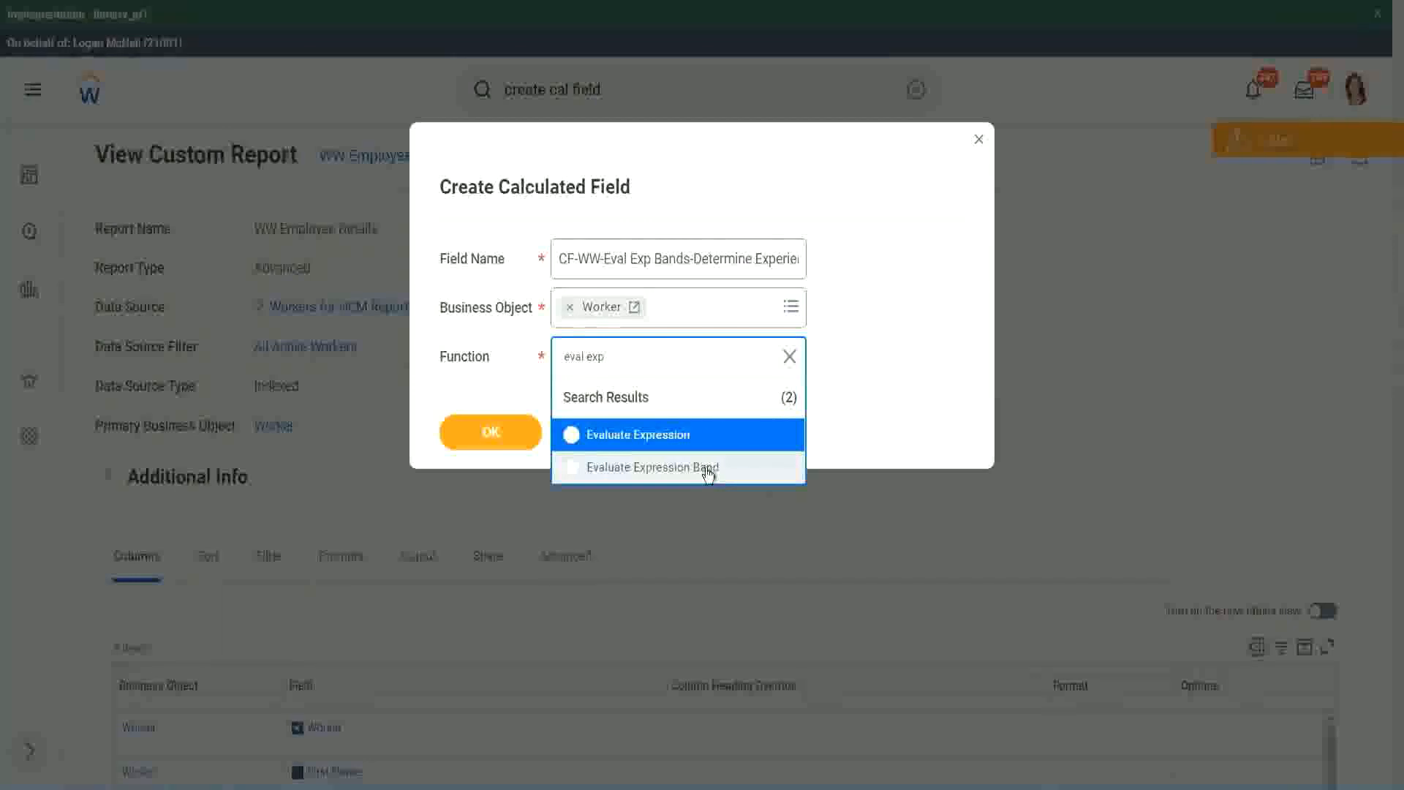
click(708, 468)
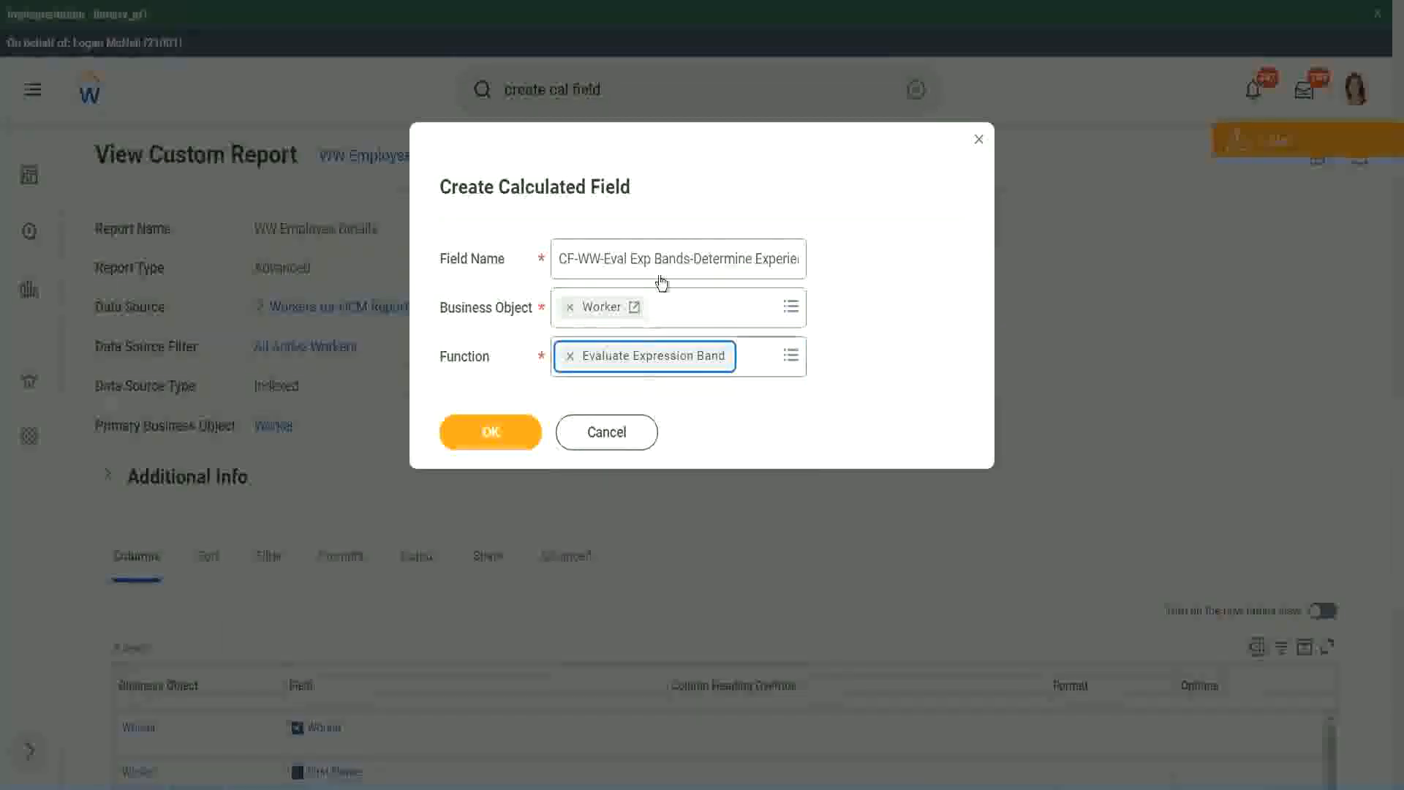
Step: Correct "Bands" to "Band" after "Eval Exp" in the field name and confirm the new calculated field
click(686, 255)
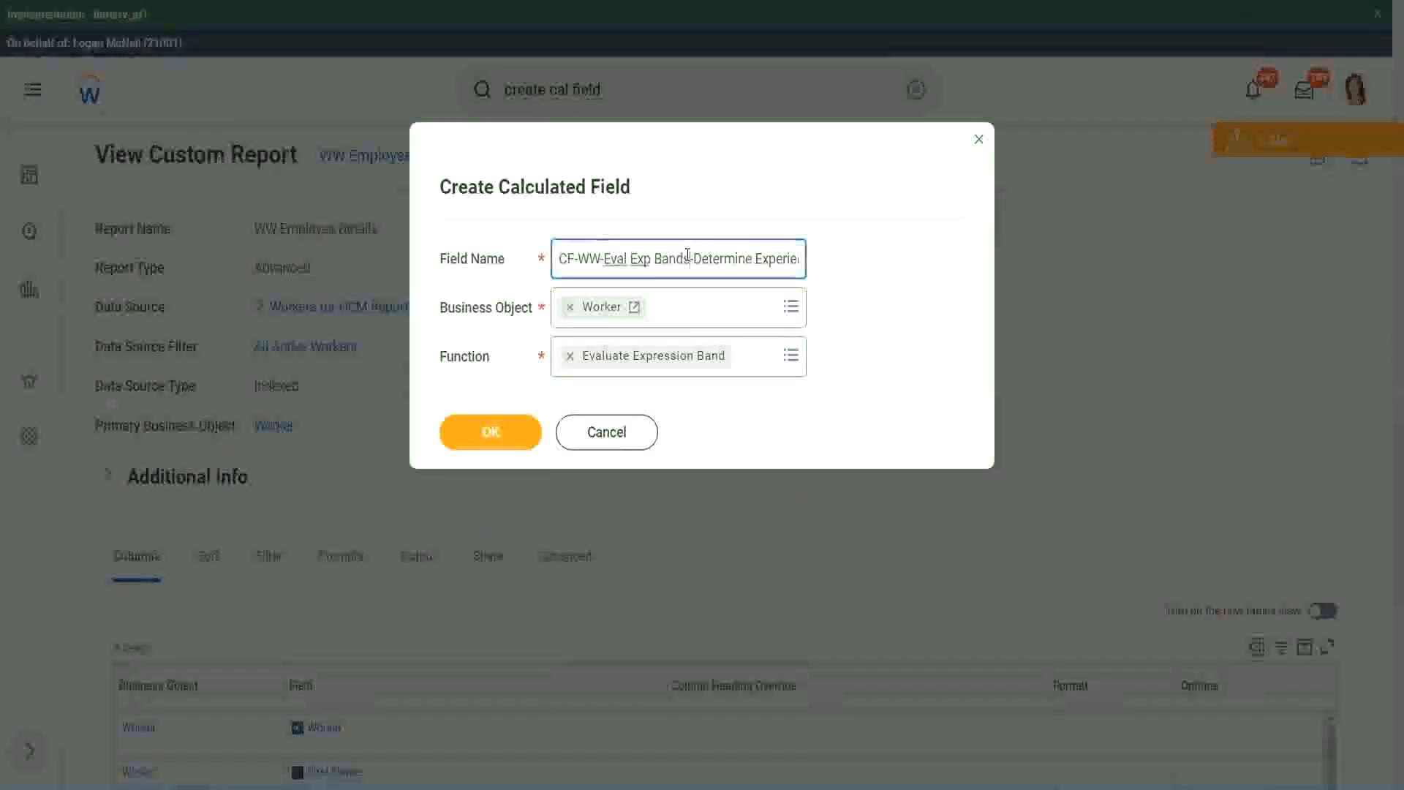
key(BackSpace)
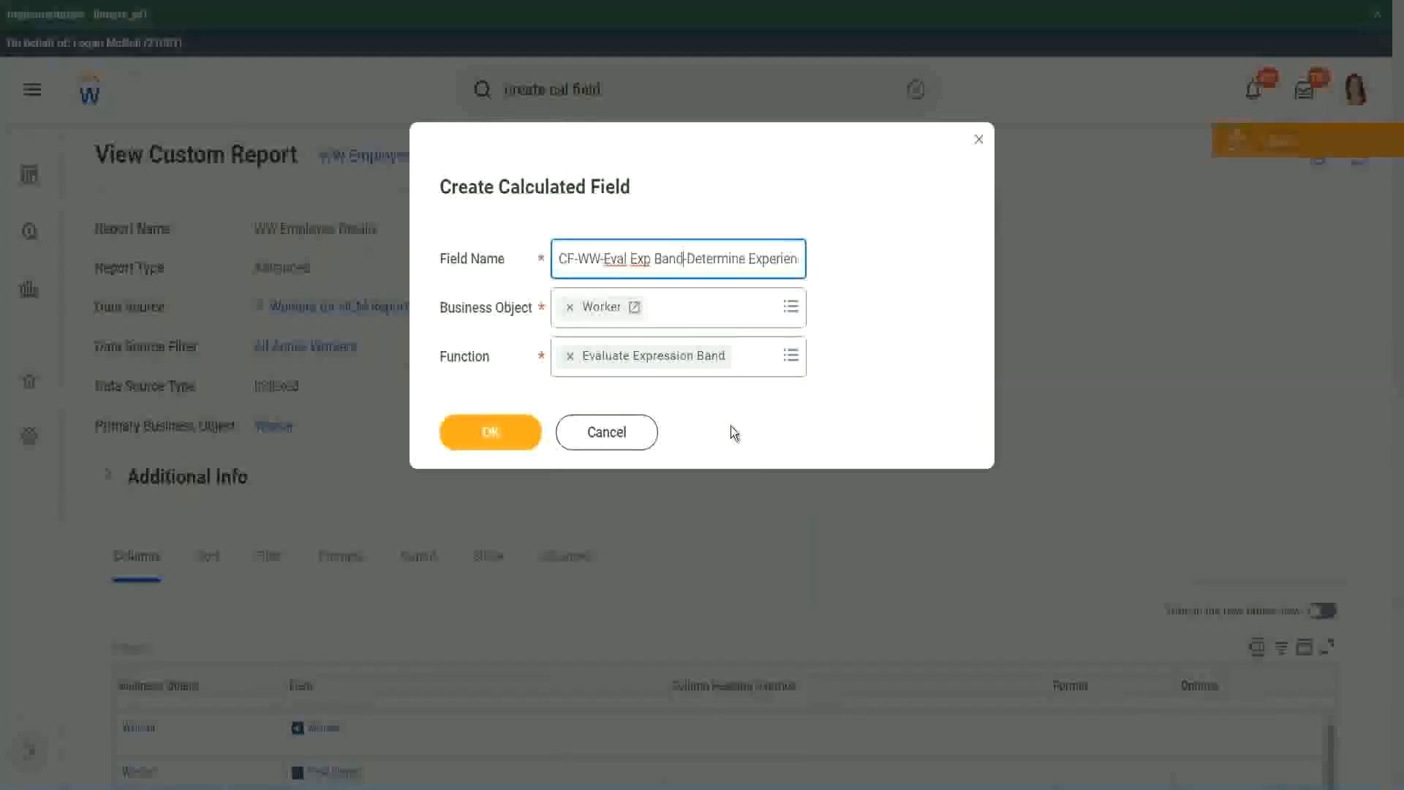
click(497, 435)
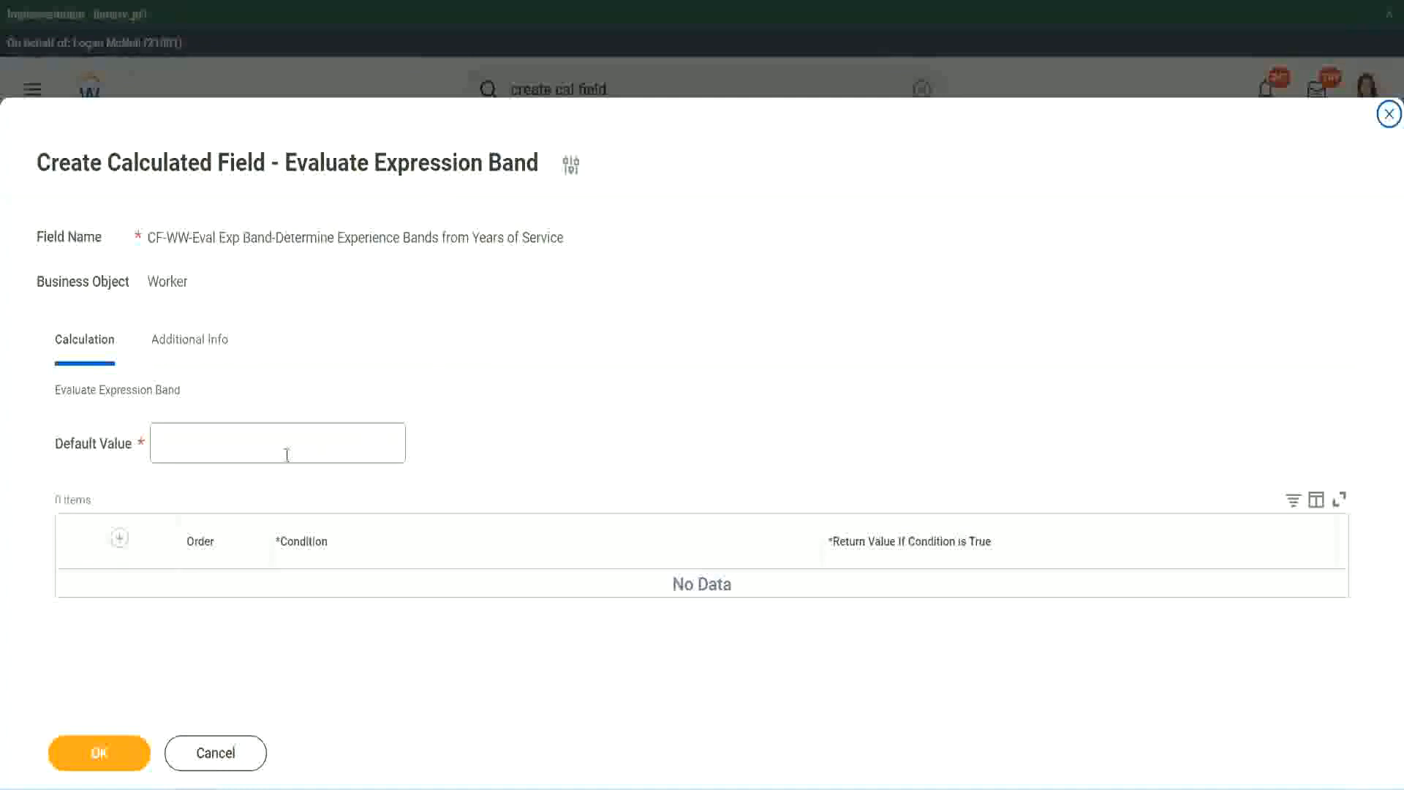
Step: Set the default value to "-" and add a first condition row
click(203, 451)
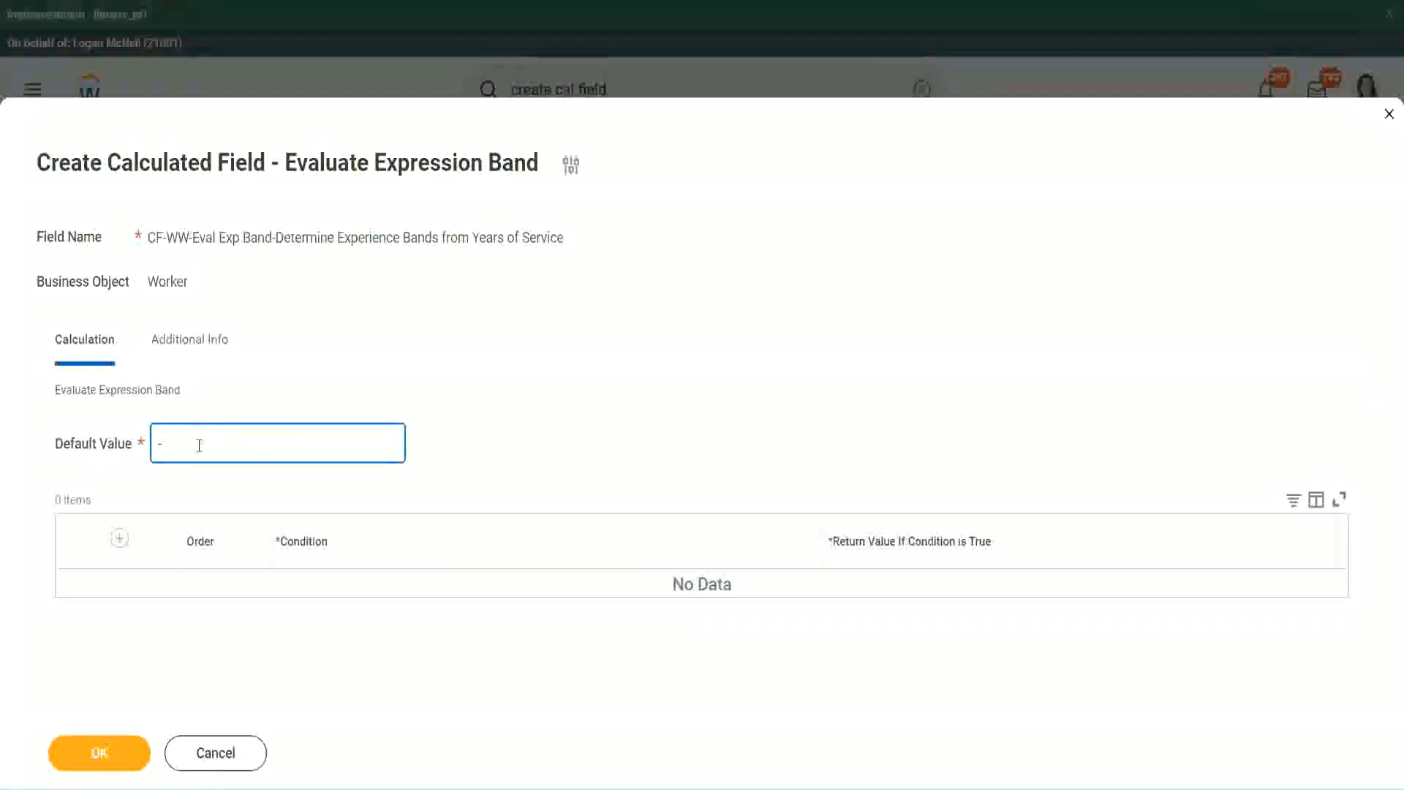
click(119, 539)
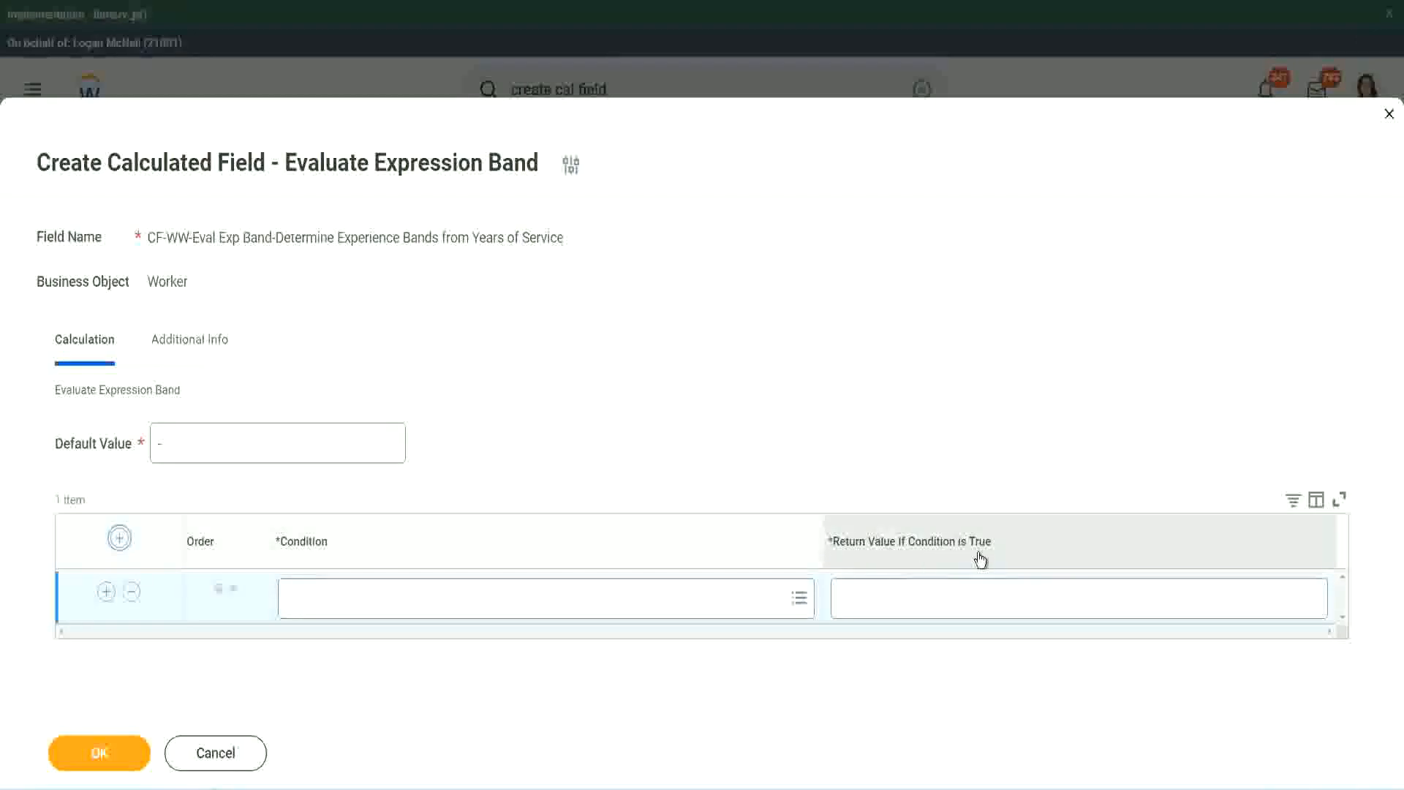
click(914, 597)
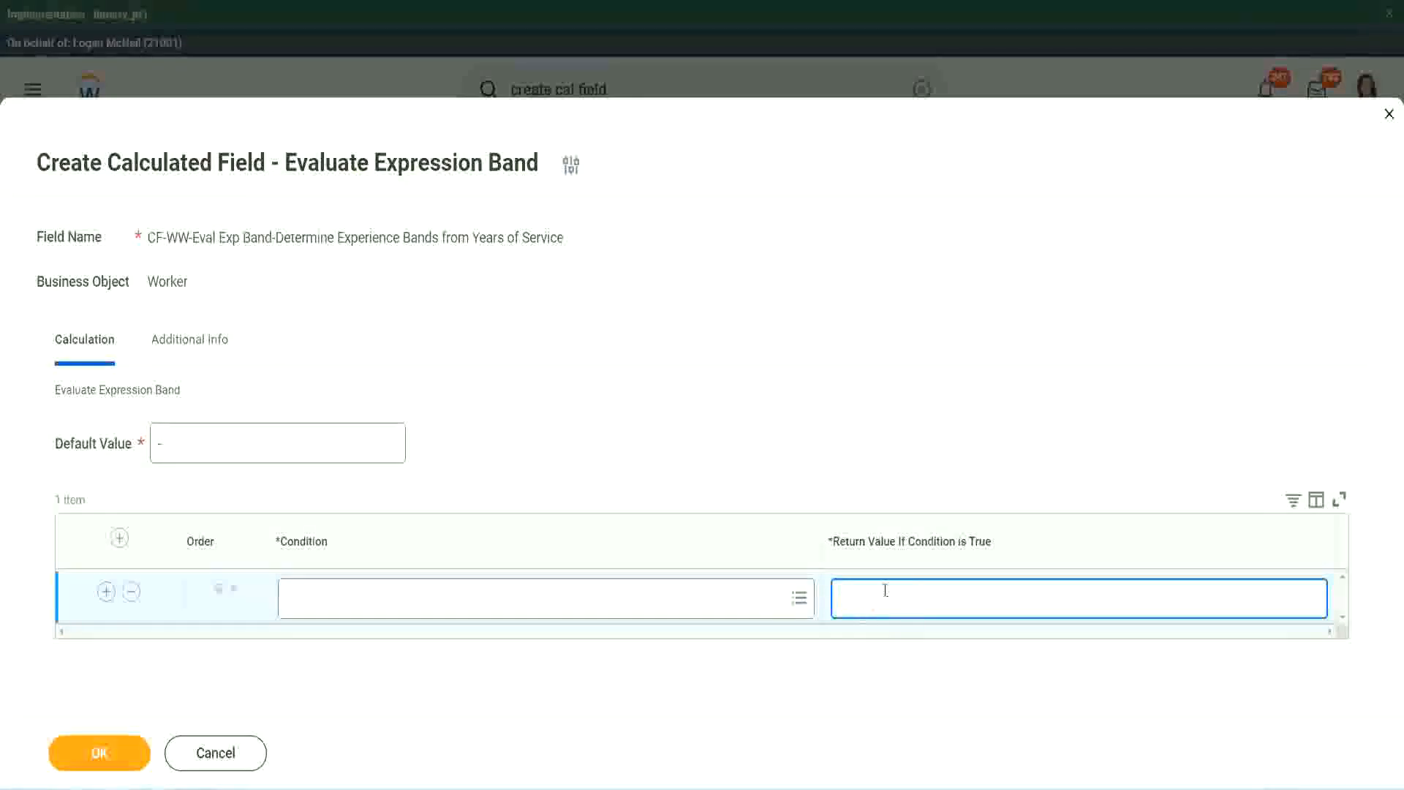
text(adkjdjaidjaijdiaj)
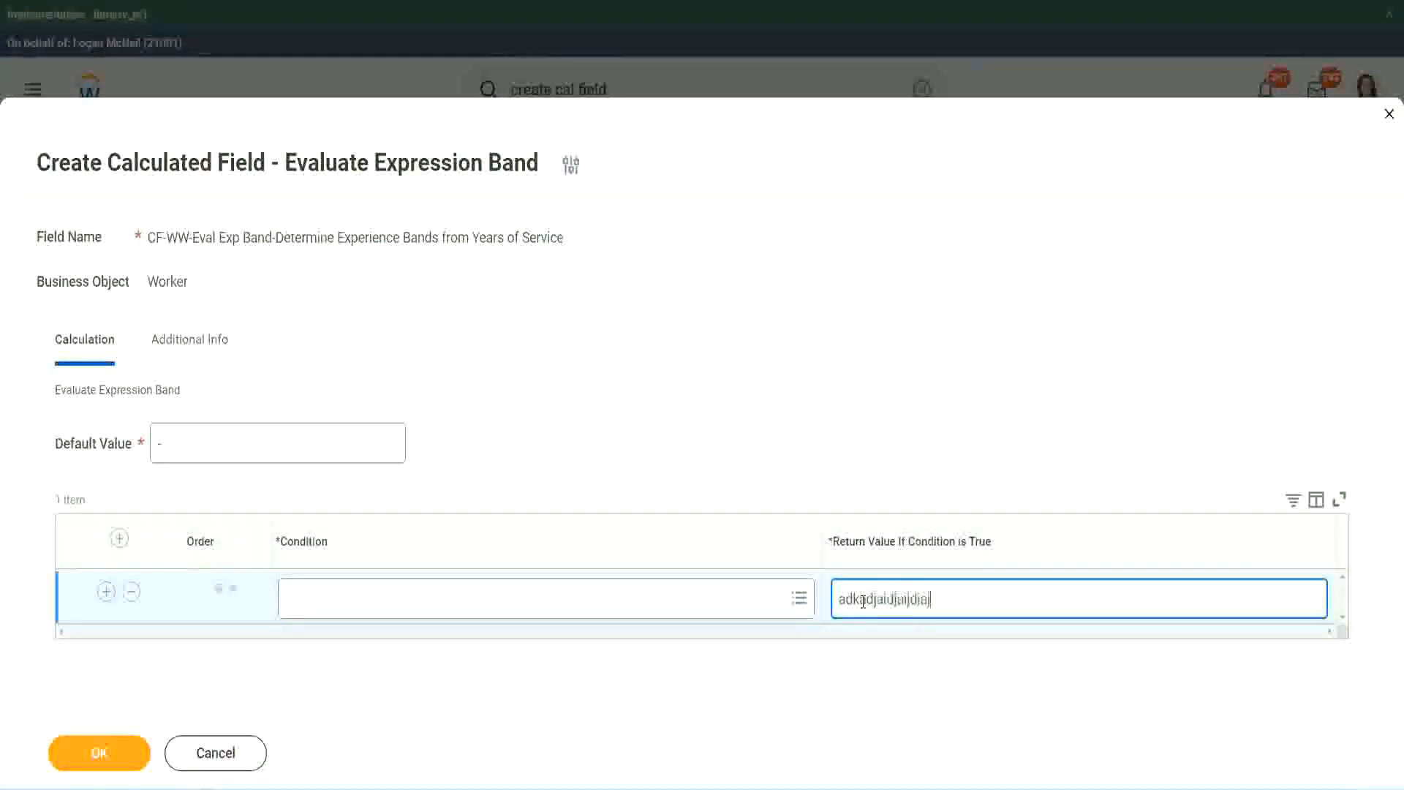
key(BackSpace)
key(BackSpace)
key(BackSpace)
key(BackSpace)
key(BackSpace)
key(BackSpace)
key(BackSpace)
key(BackSpace)
key(BackSpace)
key(BackSpace)
key(BackSpace)
key(BackSpace)
key(BackSpace)
key(BackSpace)
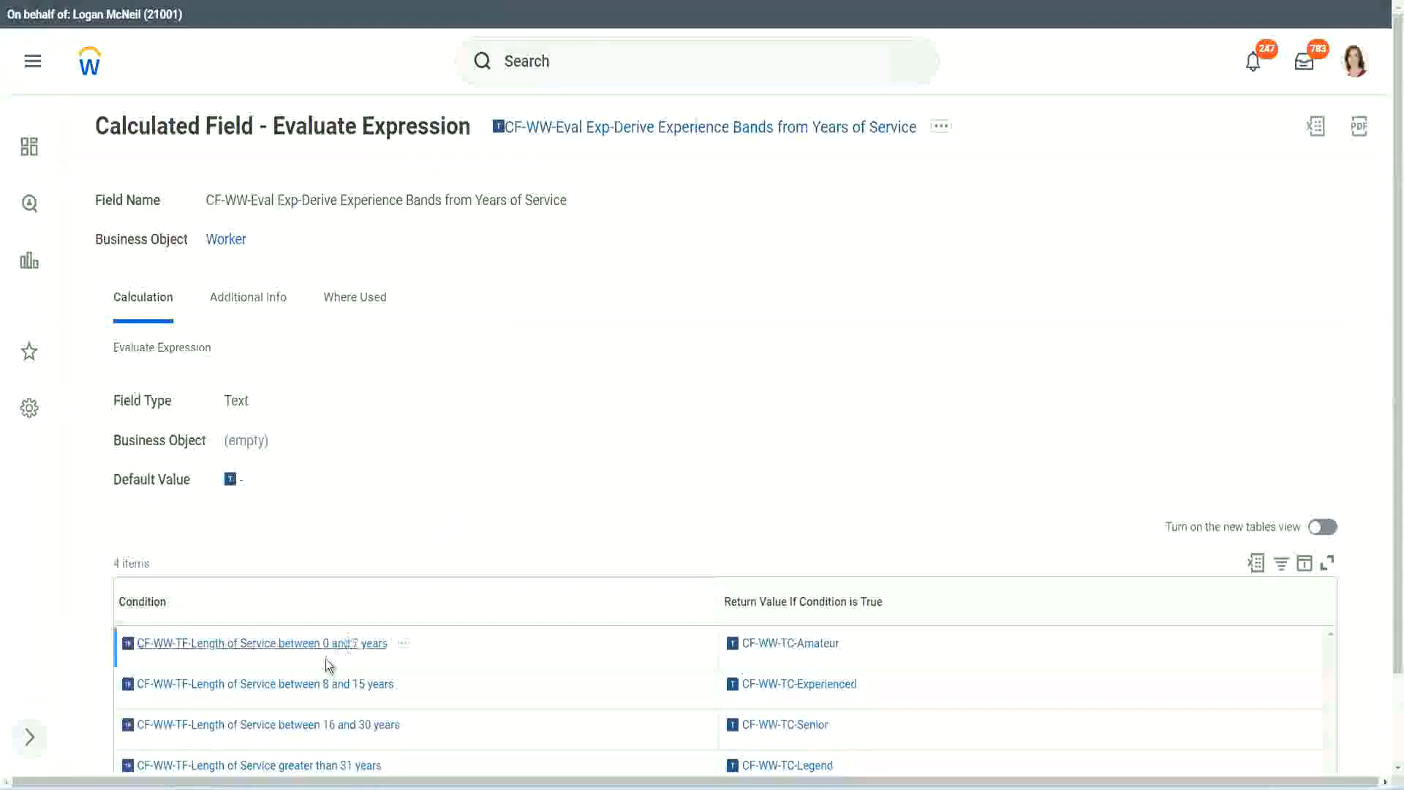
Step: Copy CF-WW-TF-Length of Service between 0 and 7 years from the existing calculated field into the first row's condition, with return value Amateur
right_click(325, 654)
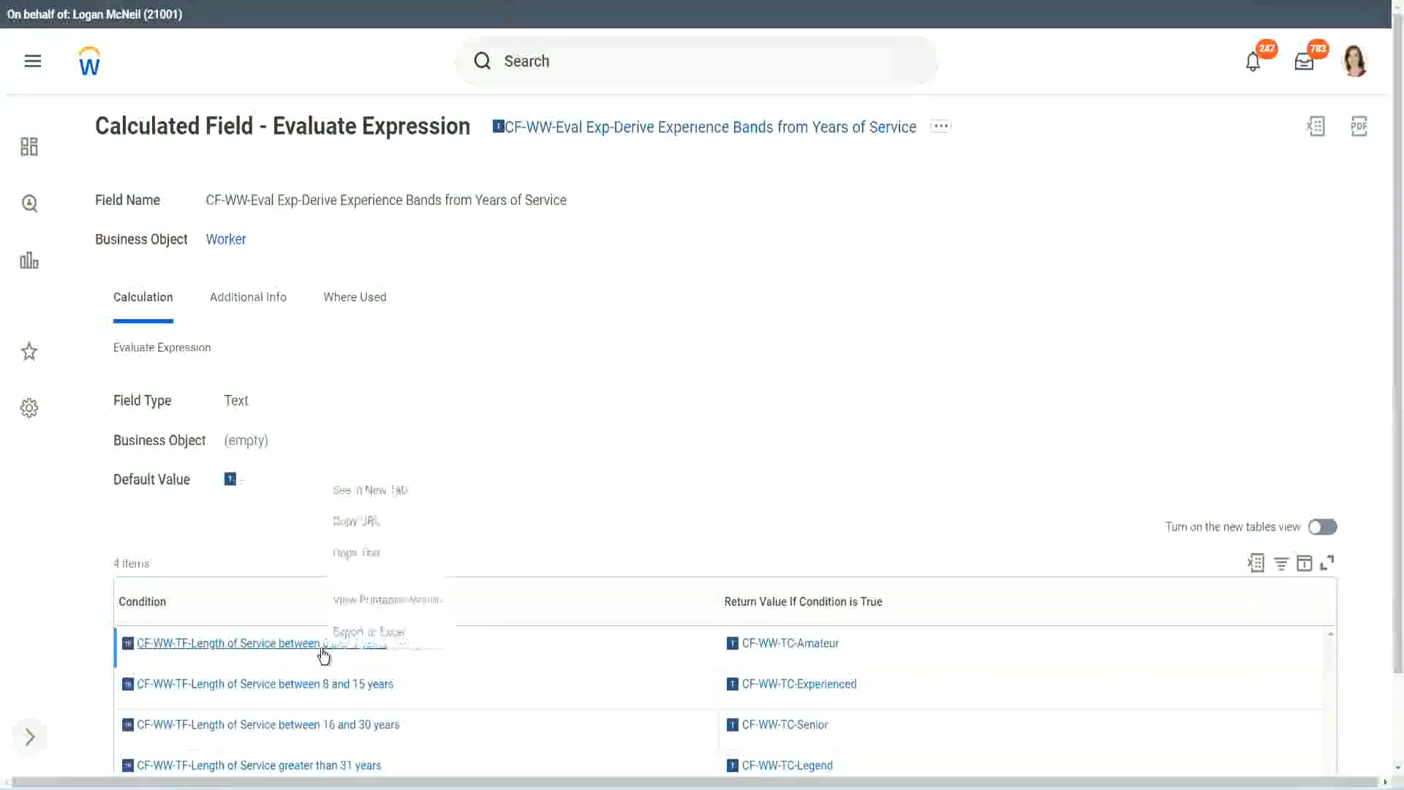
click(380, 552)
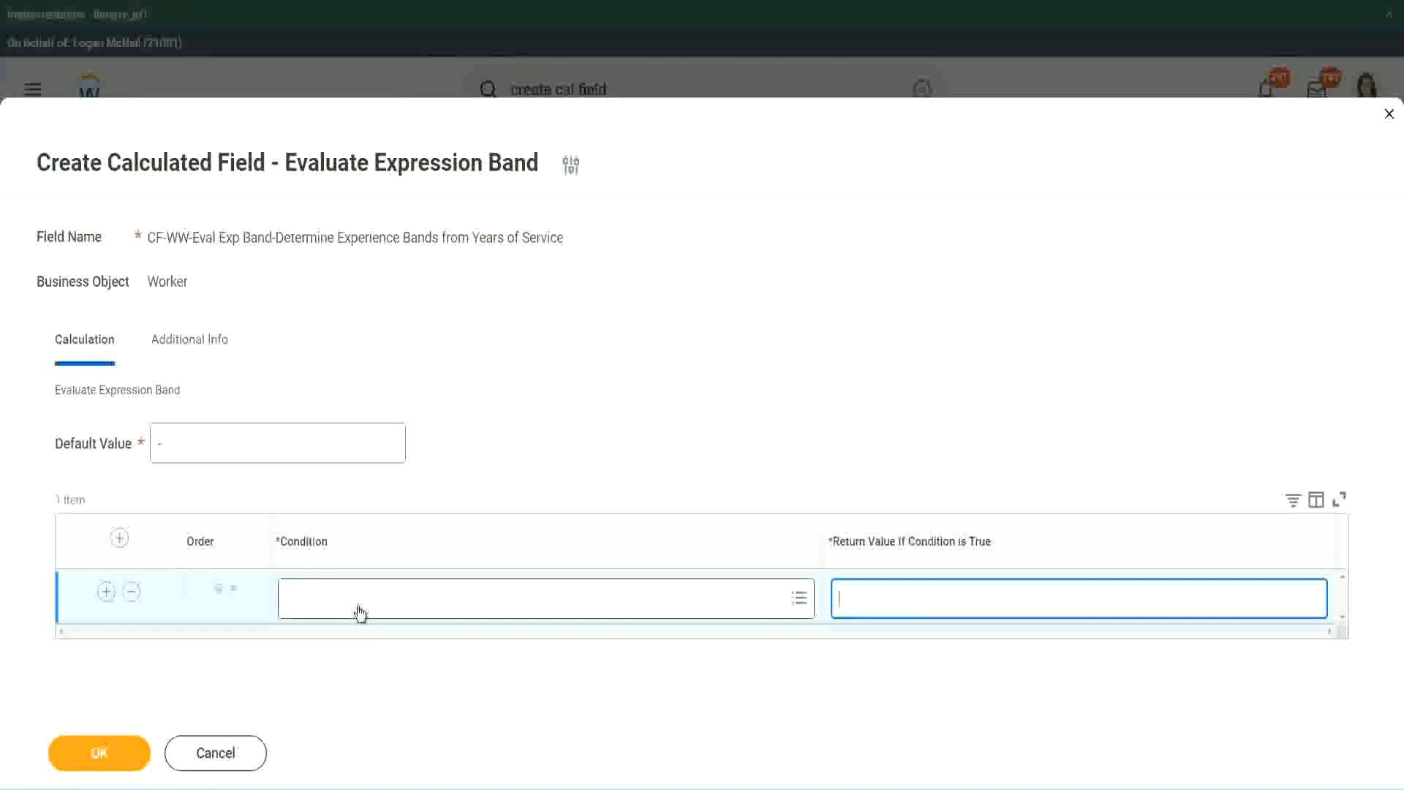
click(356, 605)
text(CF-WW-TF-Length of Service between 0 and 7 years)
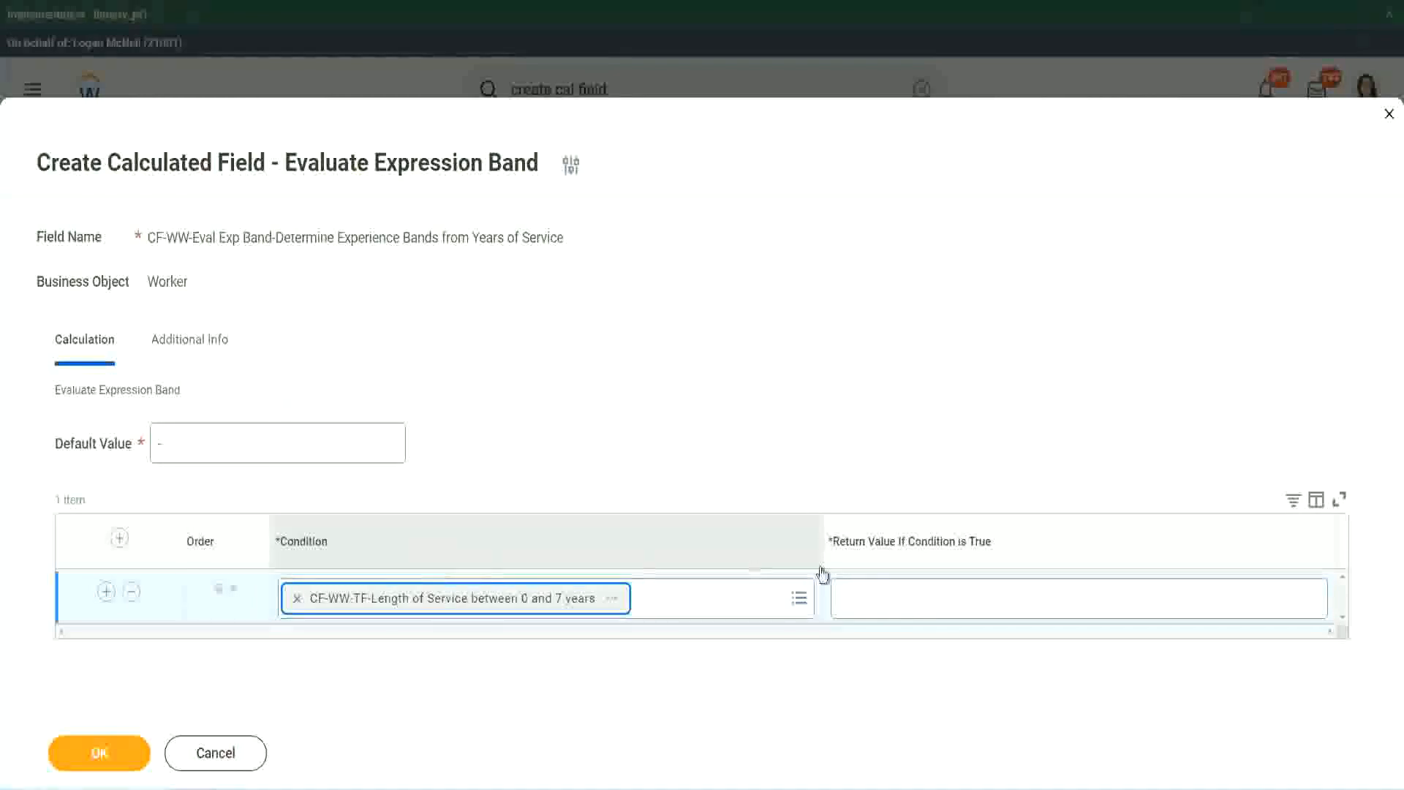
click(888, 585)
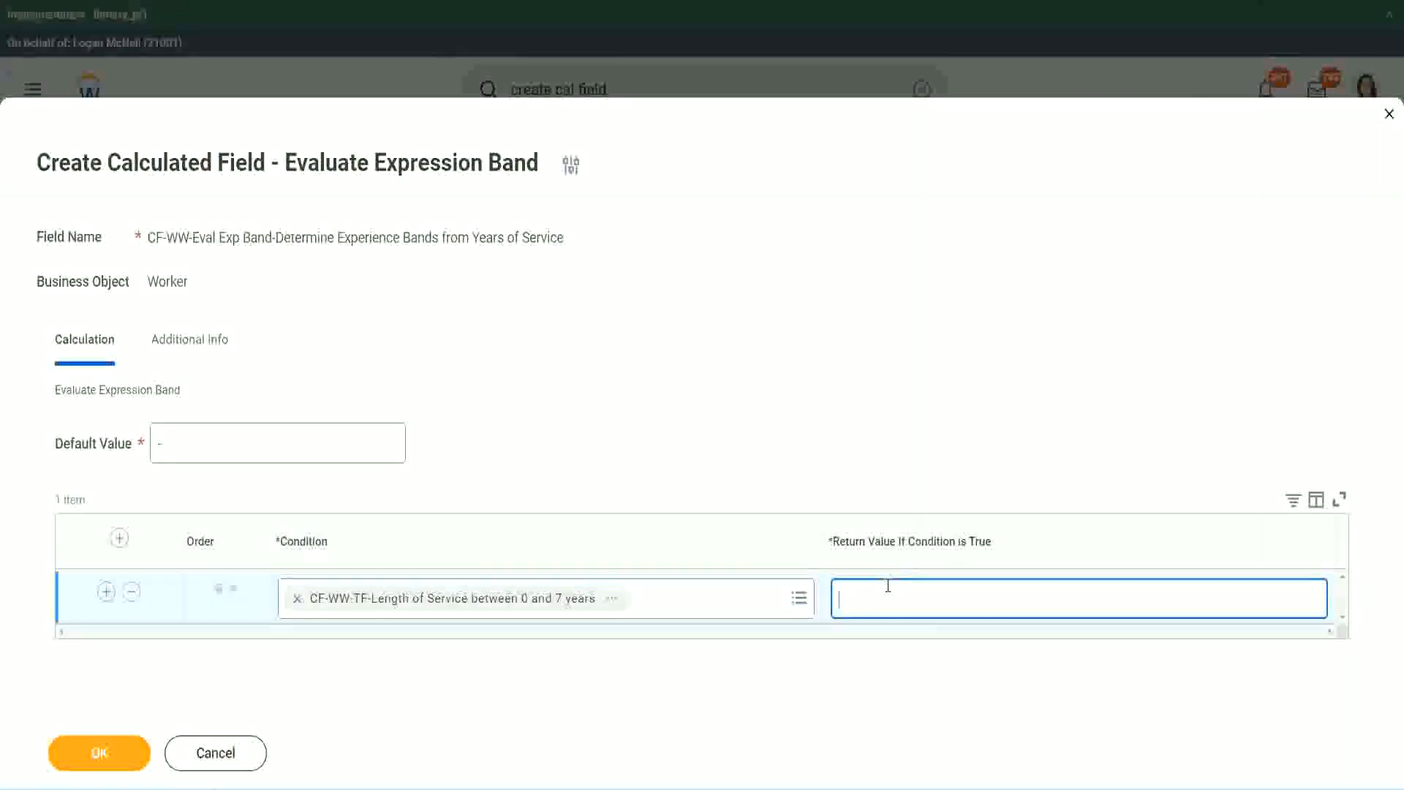
text(Amateur)
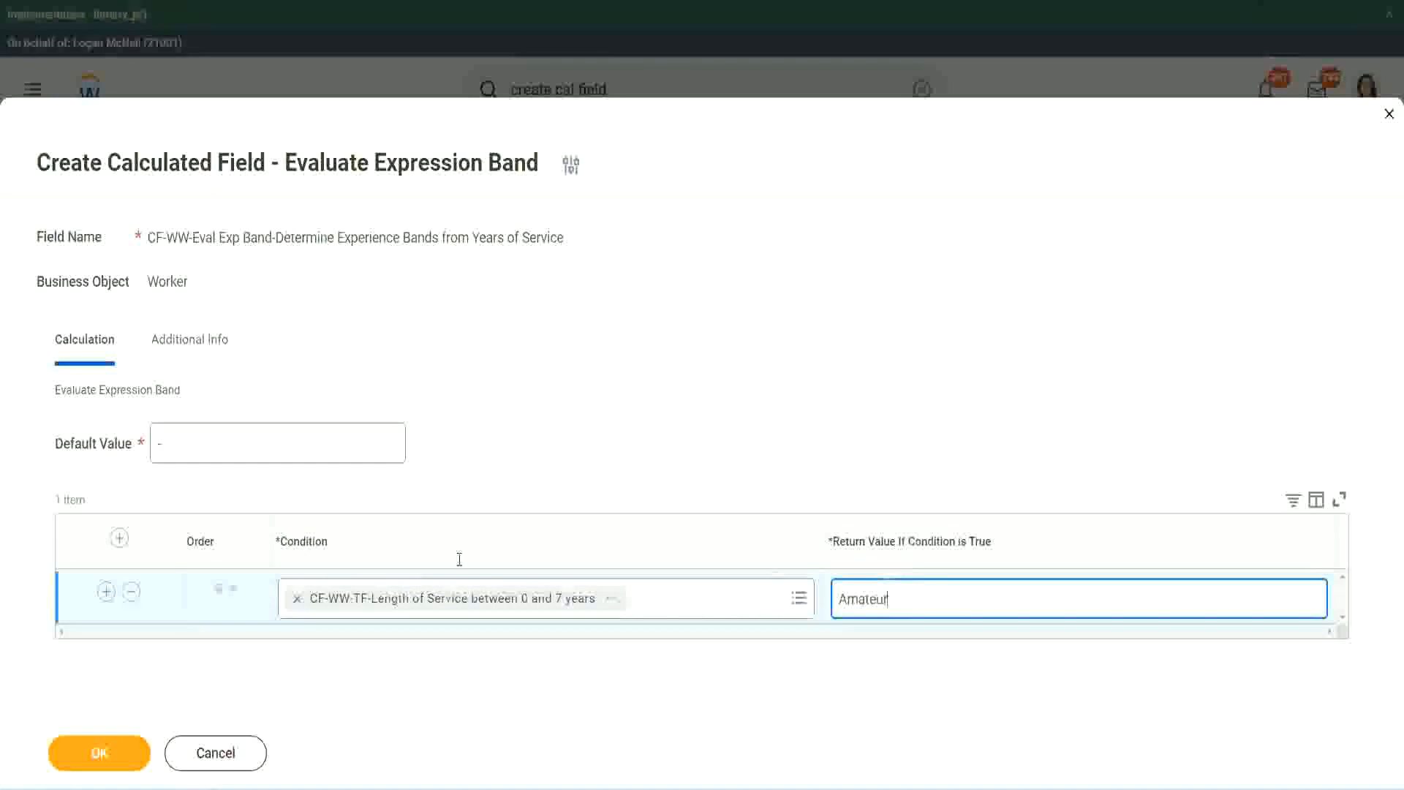
Step: Add three more empty condition rows below the Amateur row
click(106, 591)
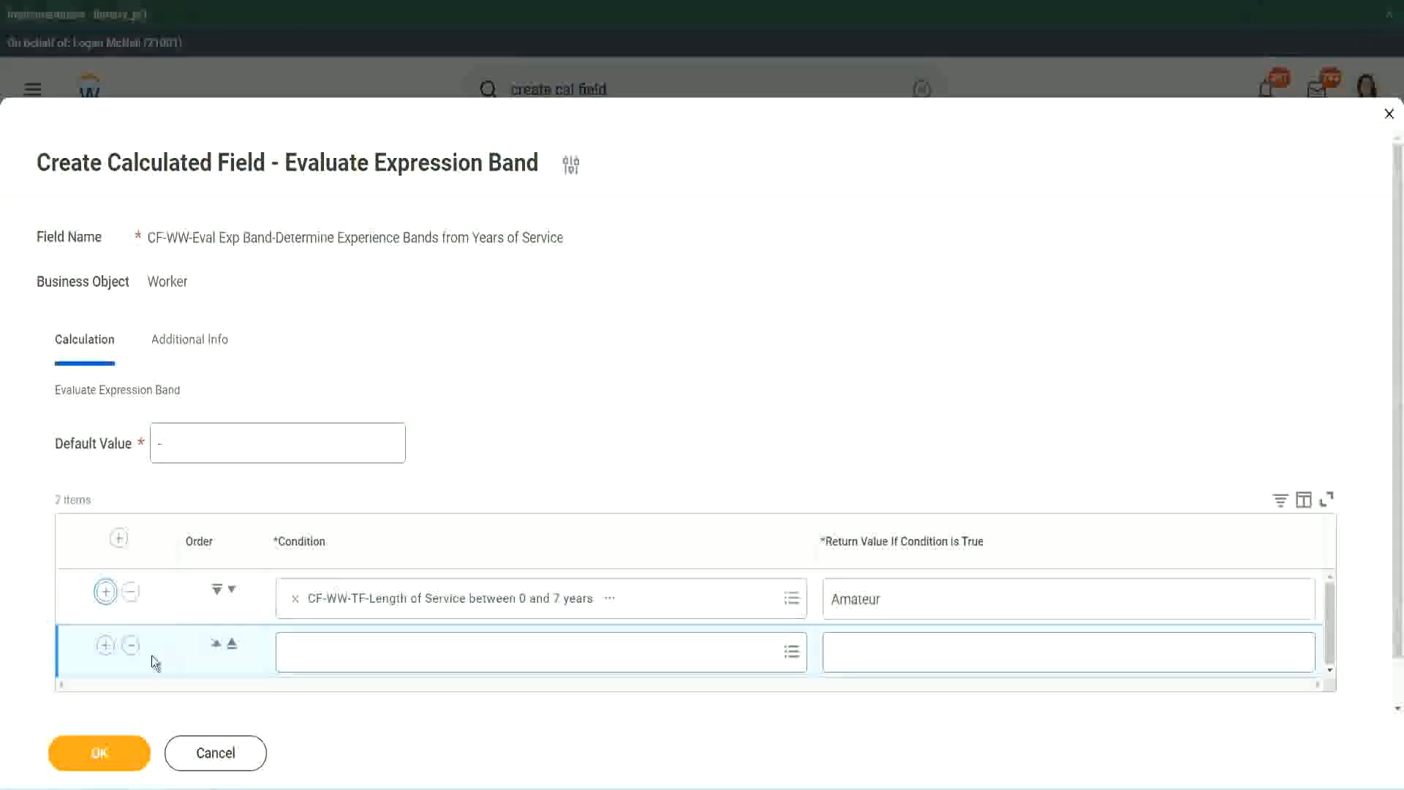
click(105, 644)
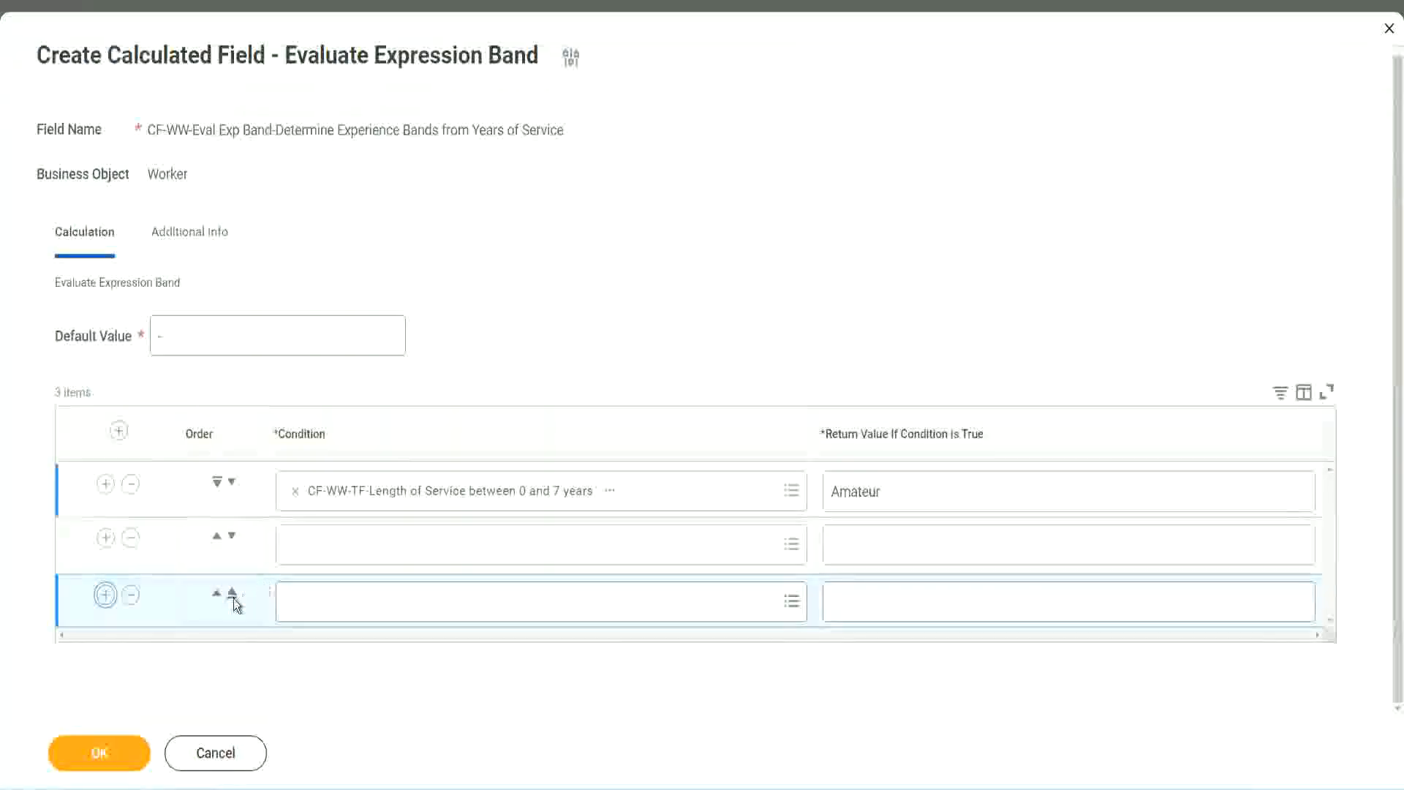
click(104, 594)
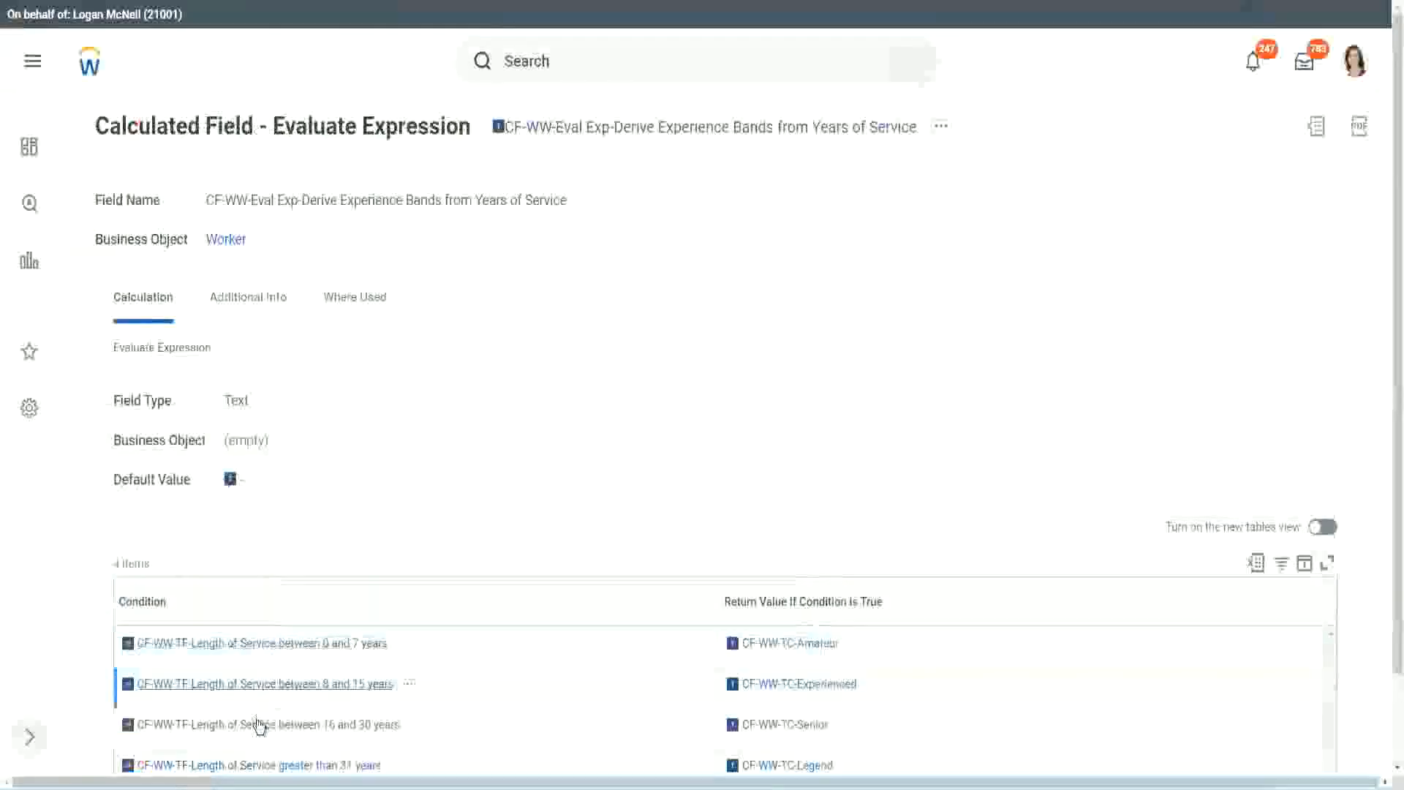
Step: Copy CF-WW-TF-Length of Service between 16 and 30 years from the existing field into the second row's condition and move that row down to third place
right_click(262, 724)
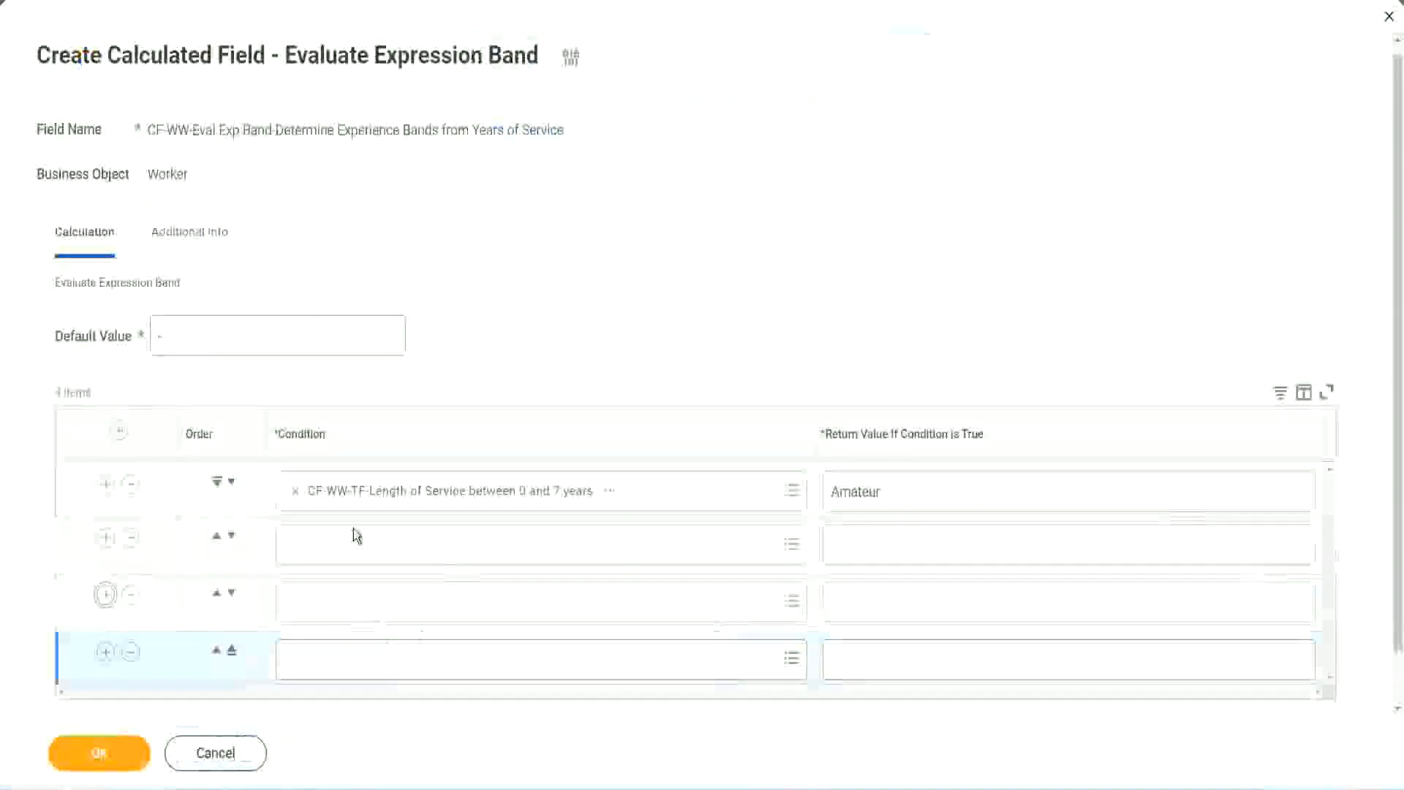
click(357, 541)
text(CF-WW-TF-Length of Service between 16 and 30 years)
key(Return)
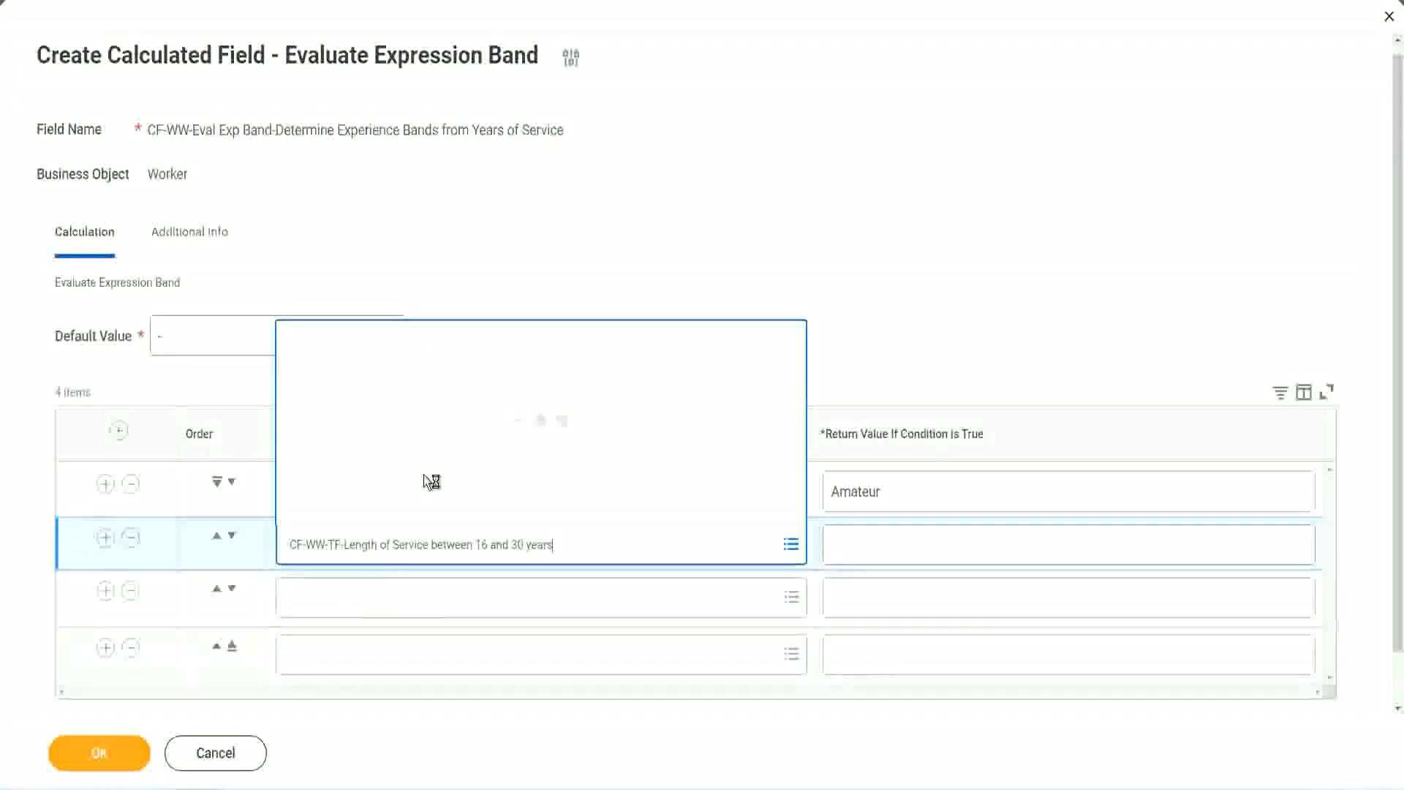
click(231, 536)
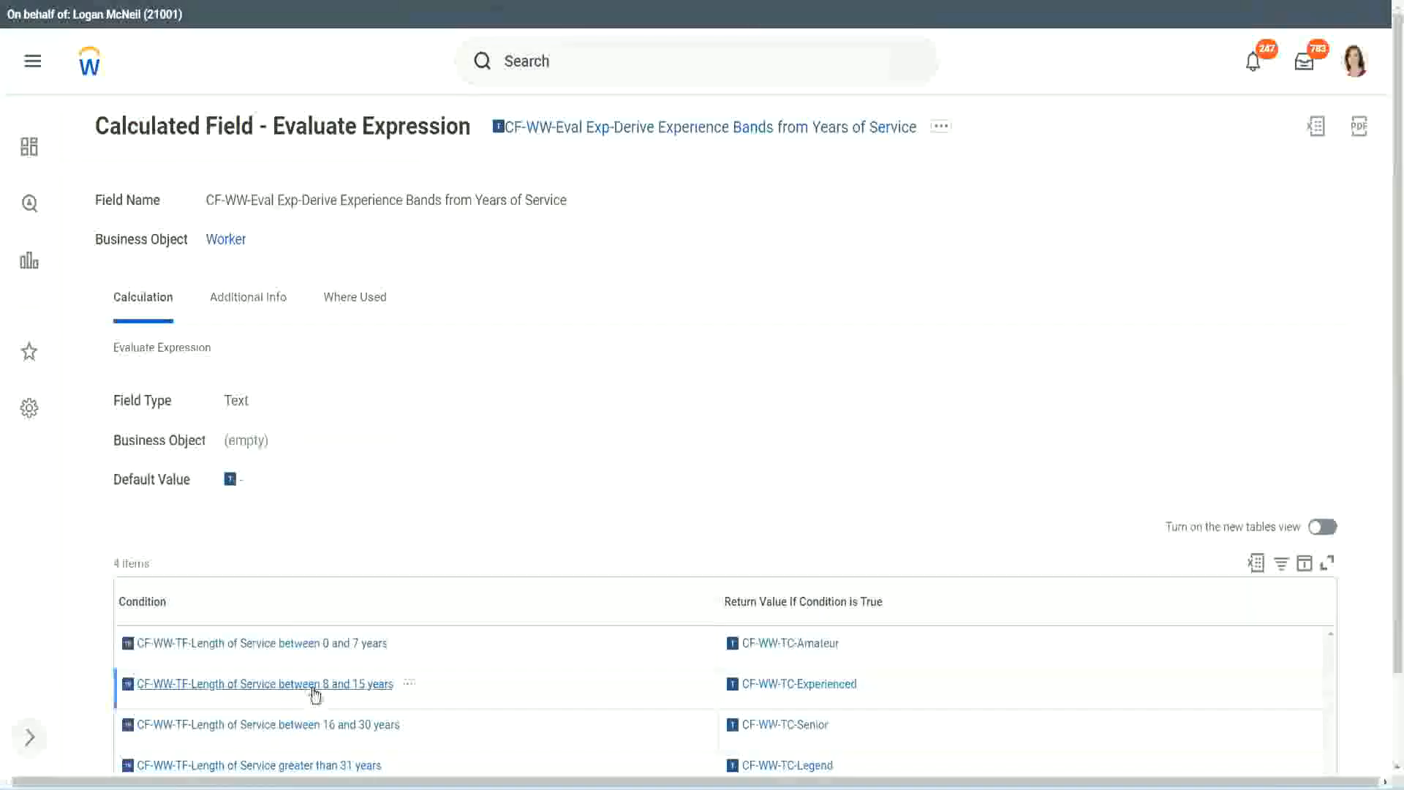
Step: Copy the condition CF-WW-TF-Length of Service between 8 and 15 years from the existing calculated field into the empty second row
right_click(314, 693)
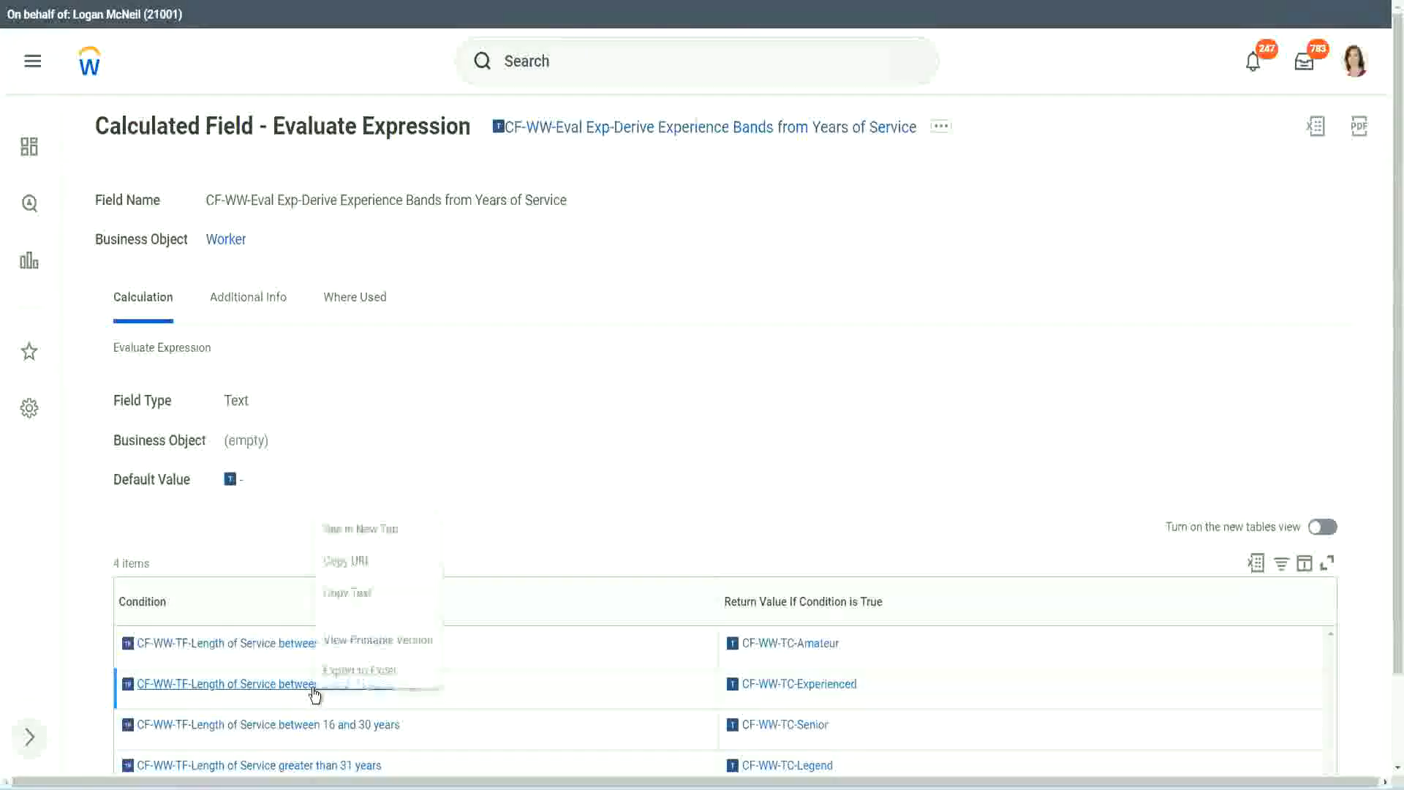
click(362, 592)
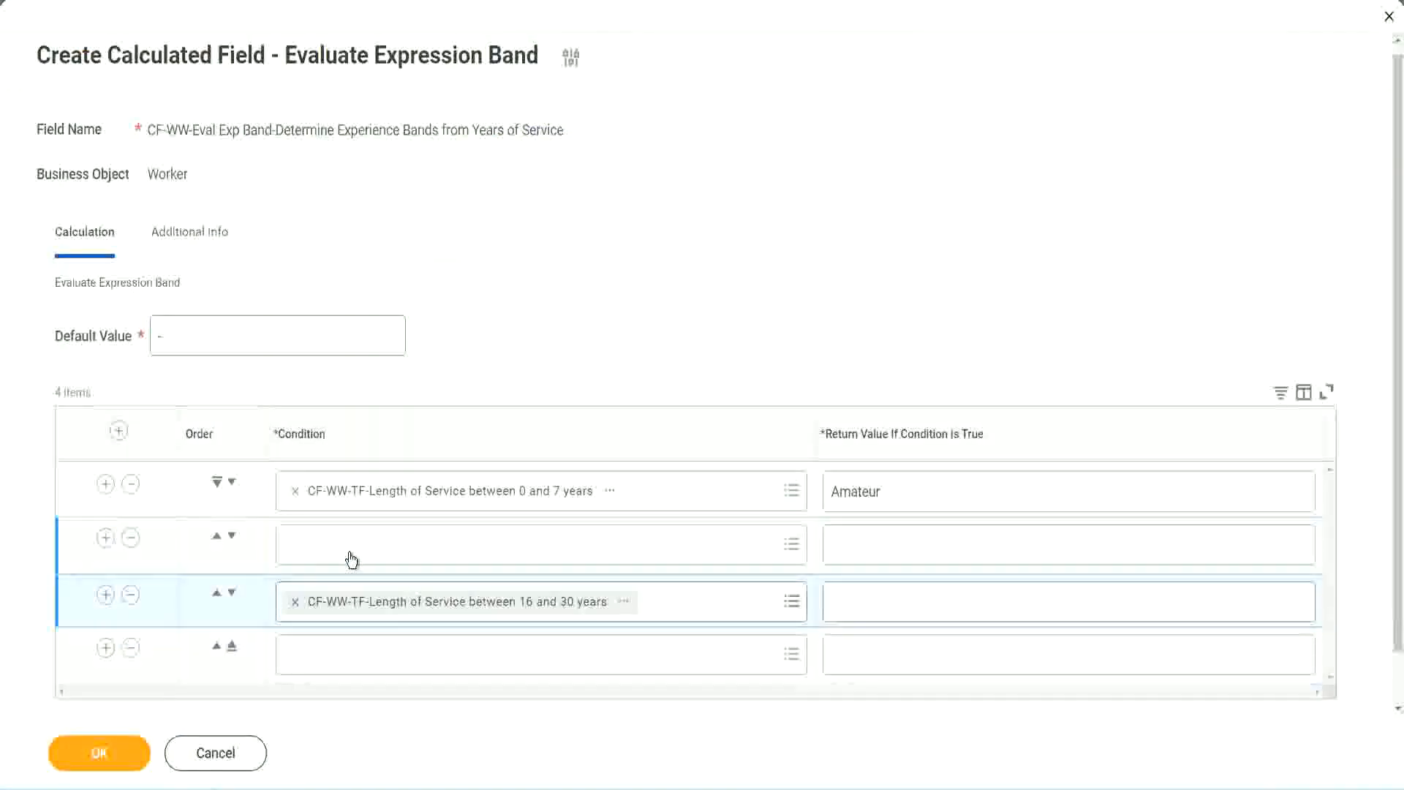
click(351, 560)
key(ctrl+v)
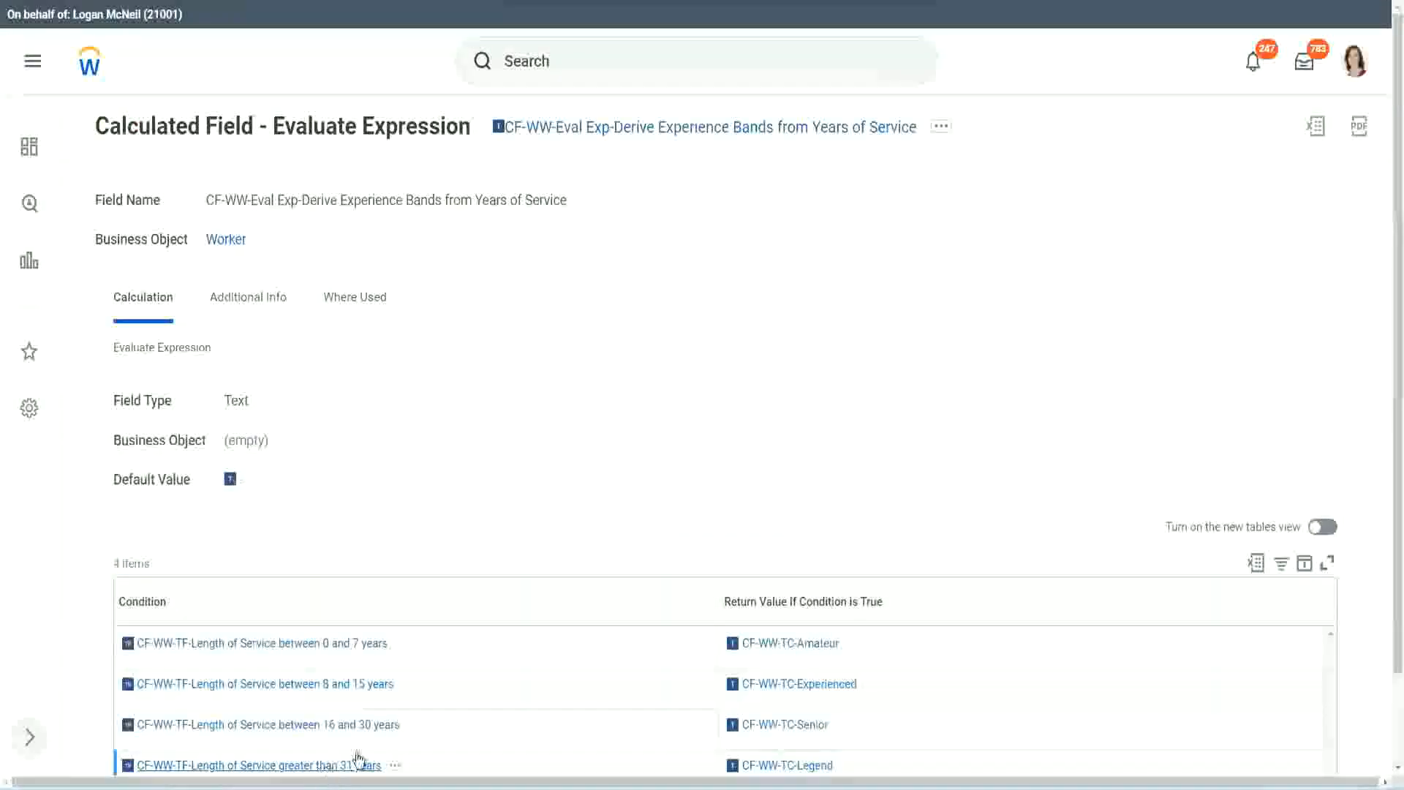
Step: Copy the condition CF-WW-TF-Length of Service greater than 31 years from the existing calculated field into the fourth row
right_click(357, 757)
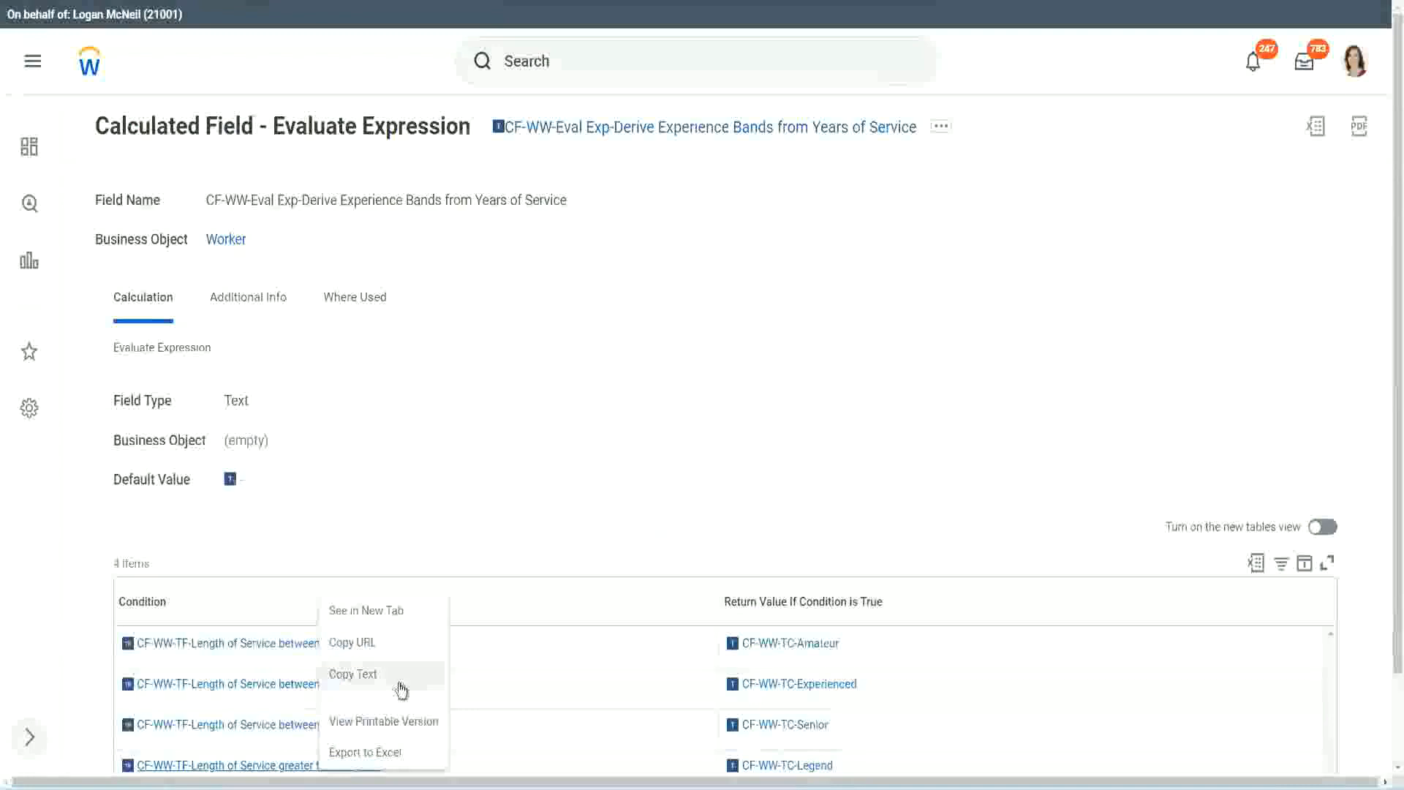
click(401, 688)
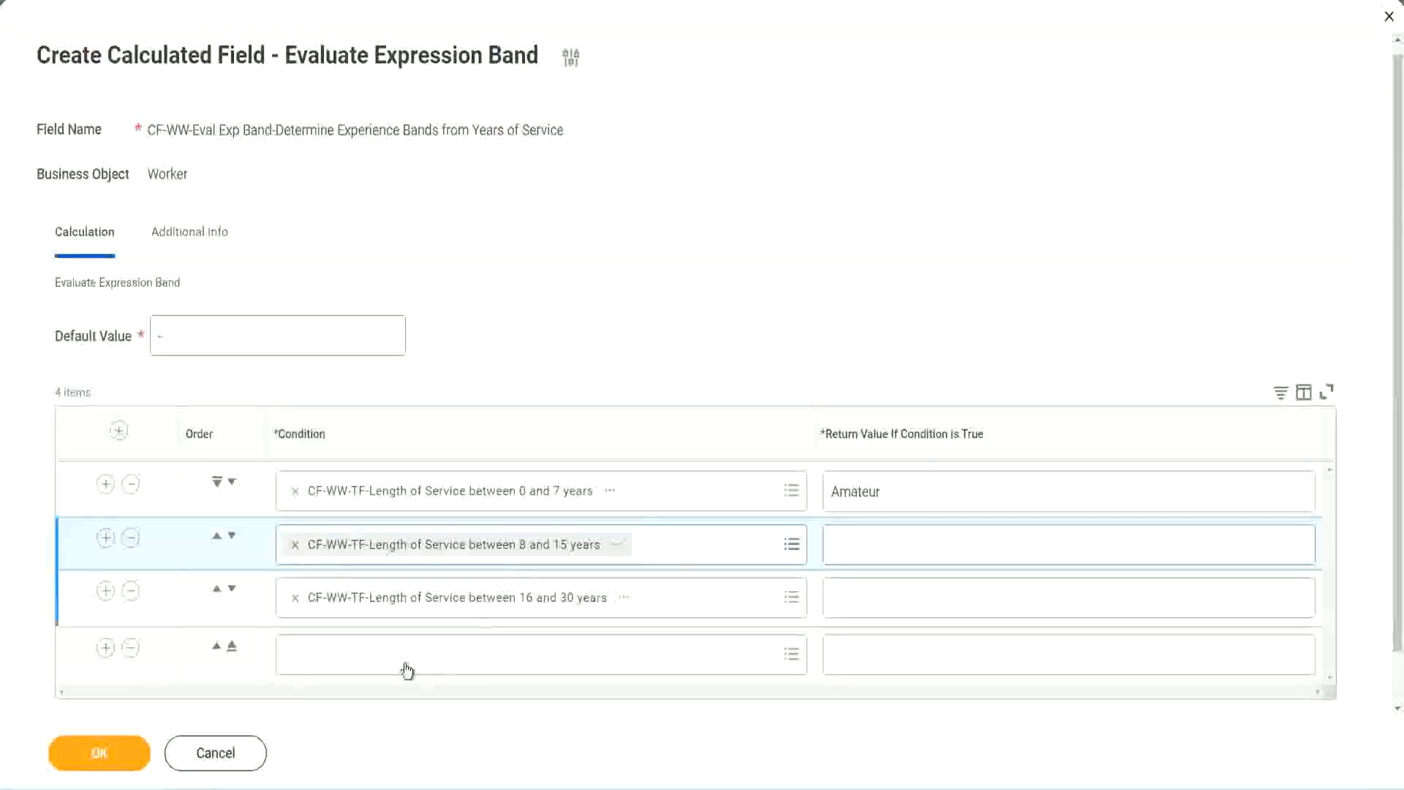
key(ctrl+v)
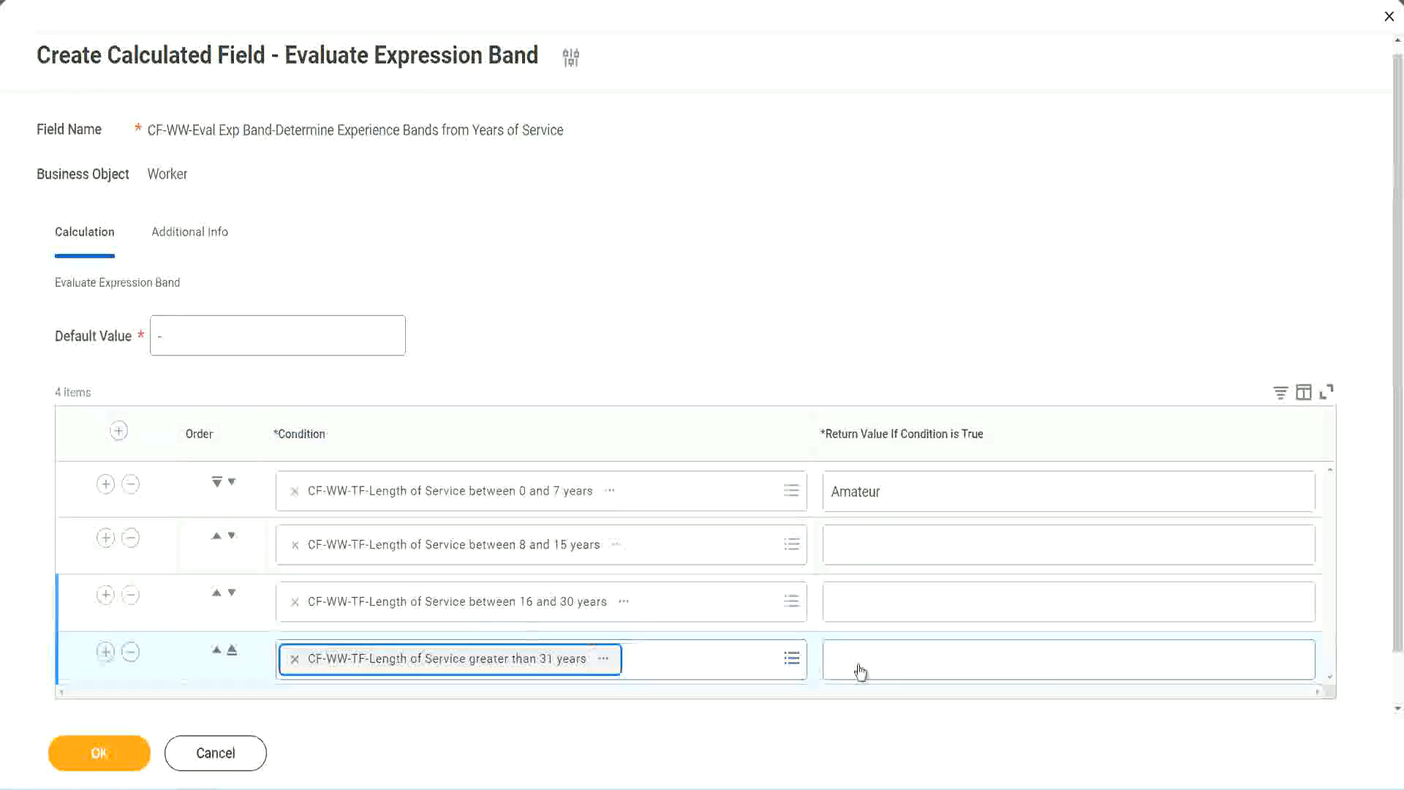
Step: Set the return values to Legend for the fourth row, Senior for the third and Experienced for the second, and save the calculated field
click(918, 658)
text(Le)
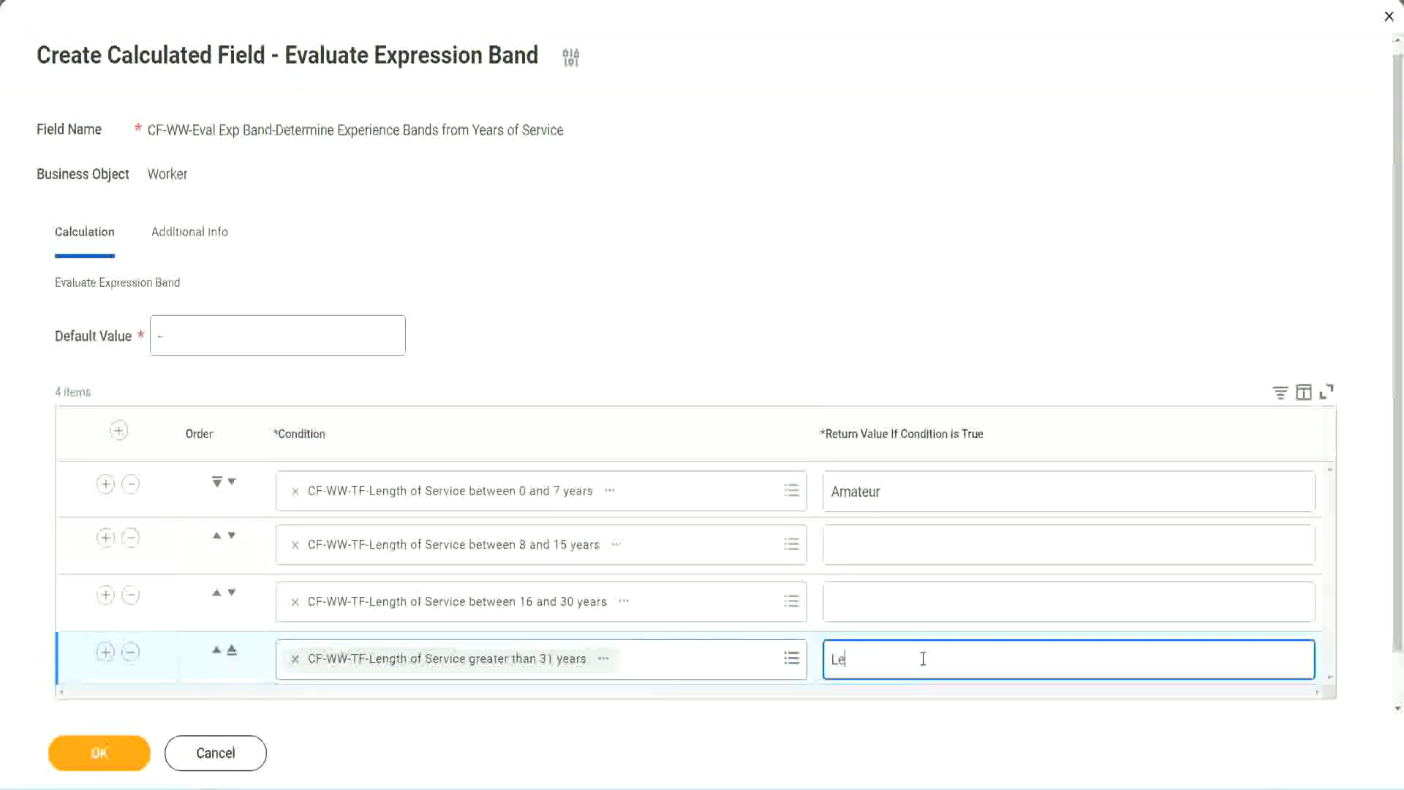
text(gend)
click(863, 600)
text(Senior)
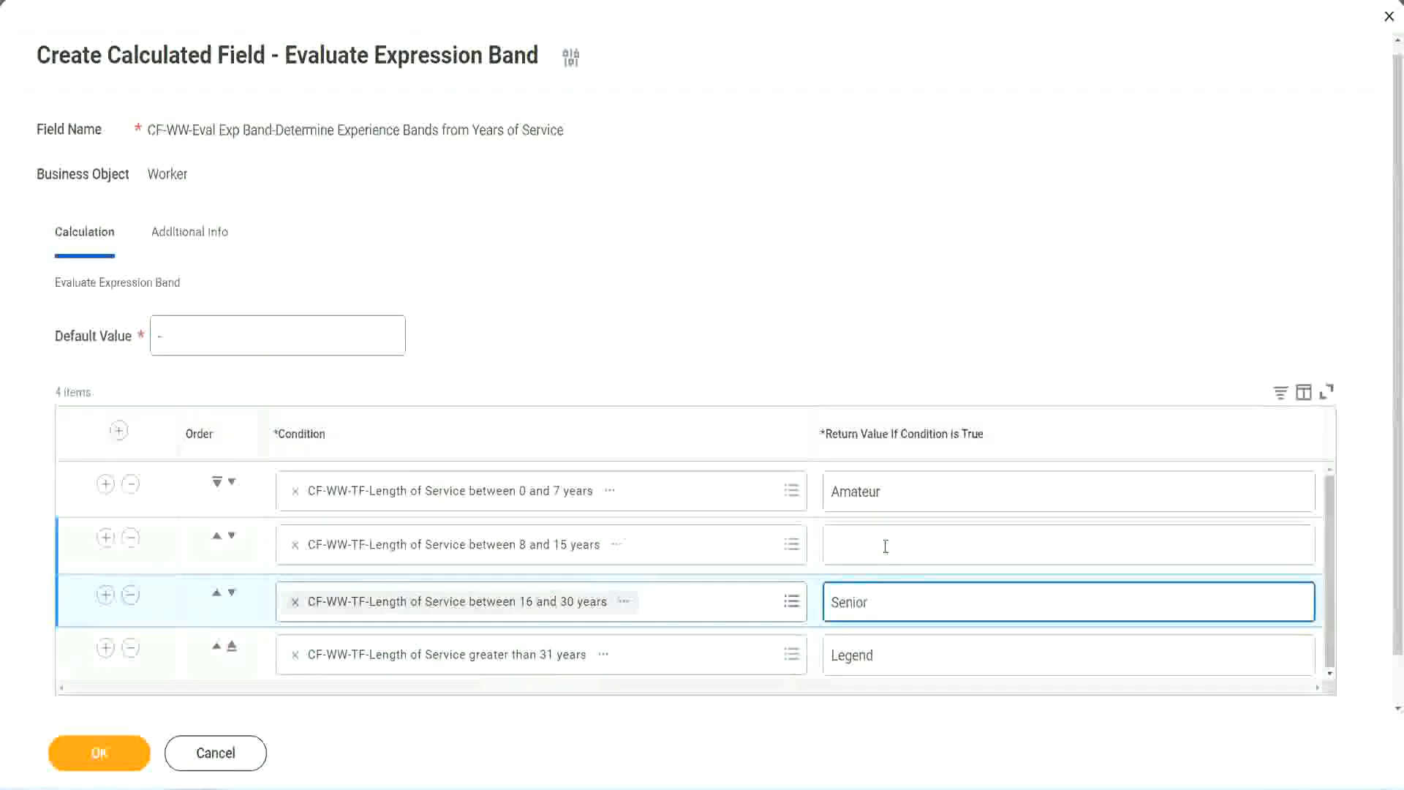
click(885, 546)
text(Ex)
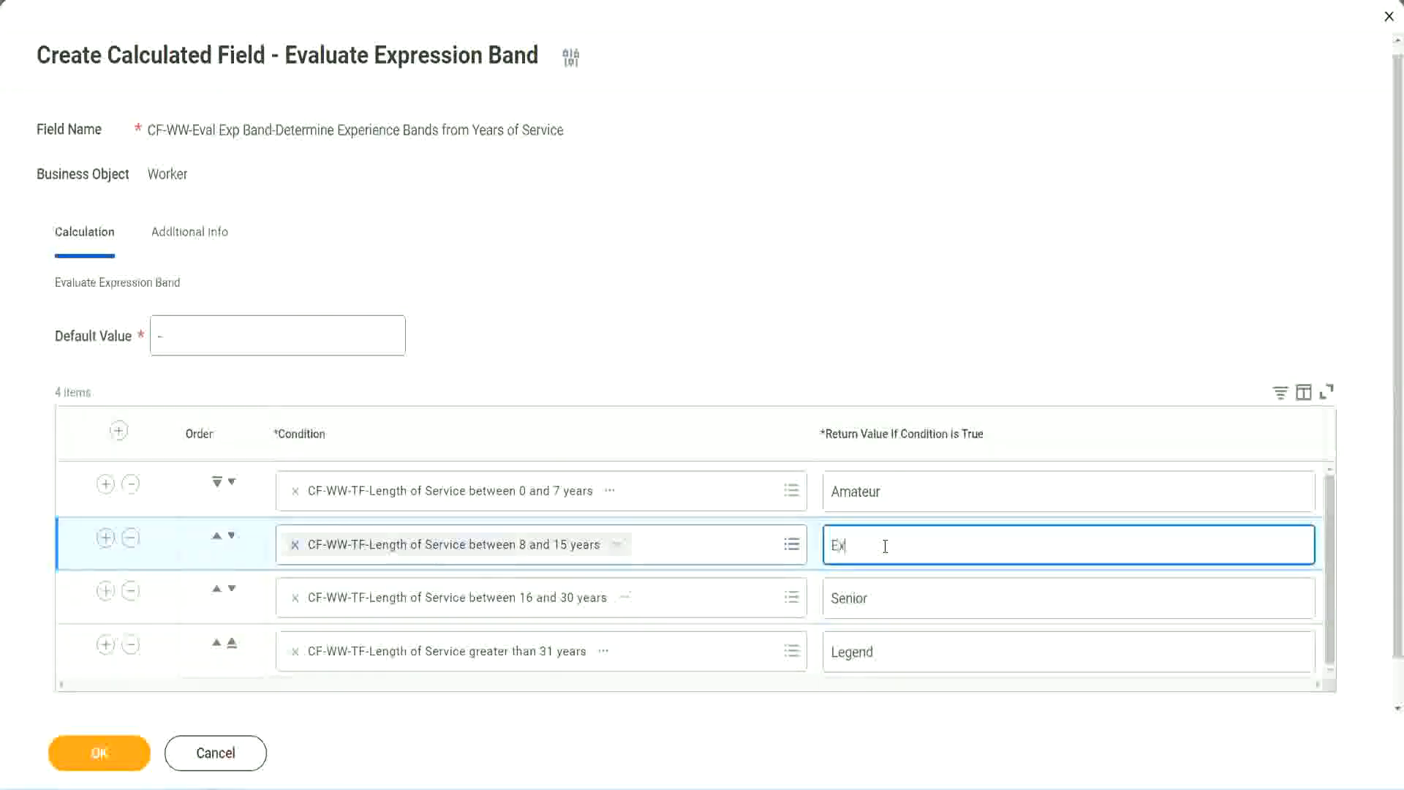
text(perienced)
click(99, 752)
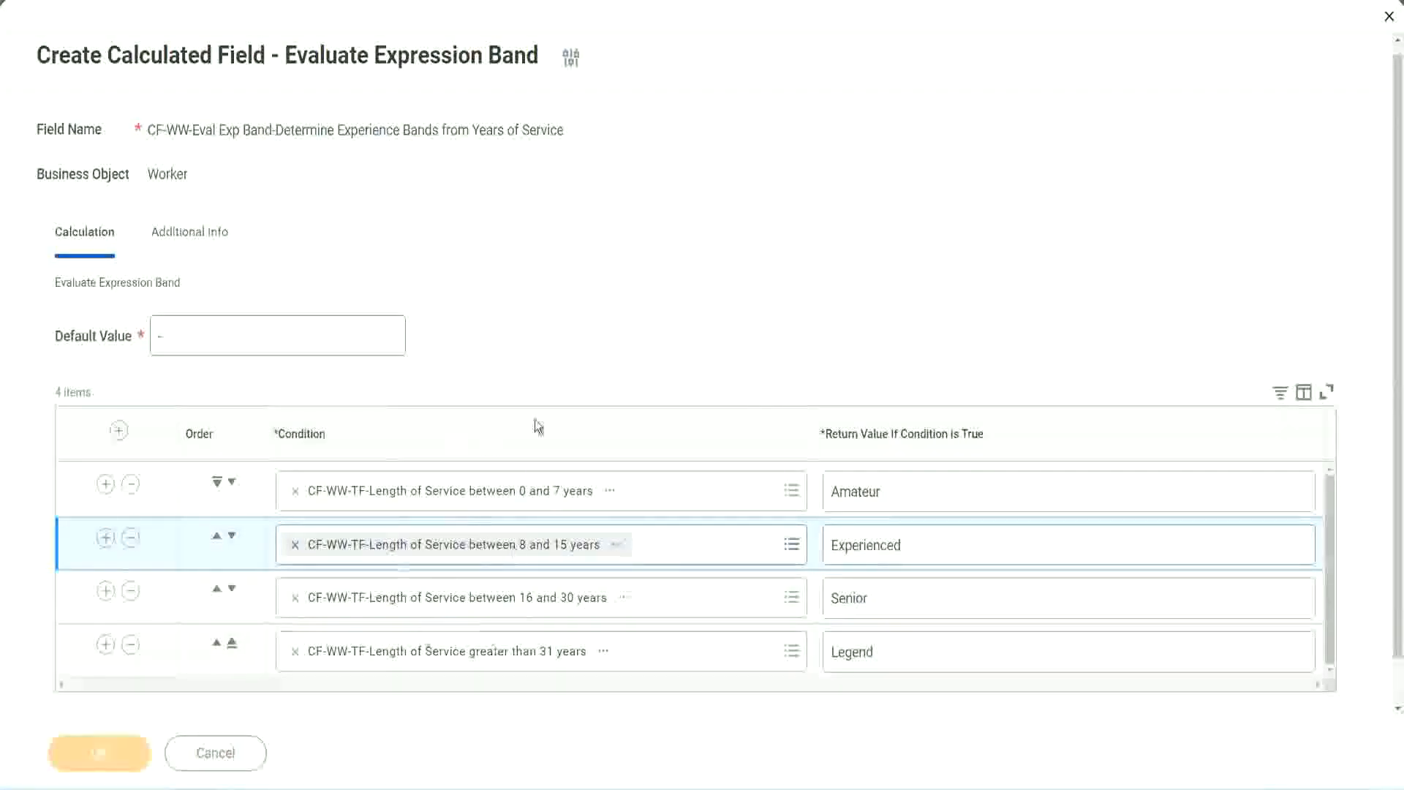
Step: Review the return value of each condition in the saved calculated field and copy the field's name
scroll(481, 449, down, 3)
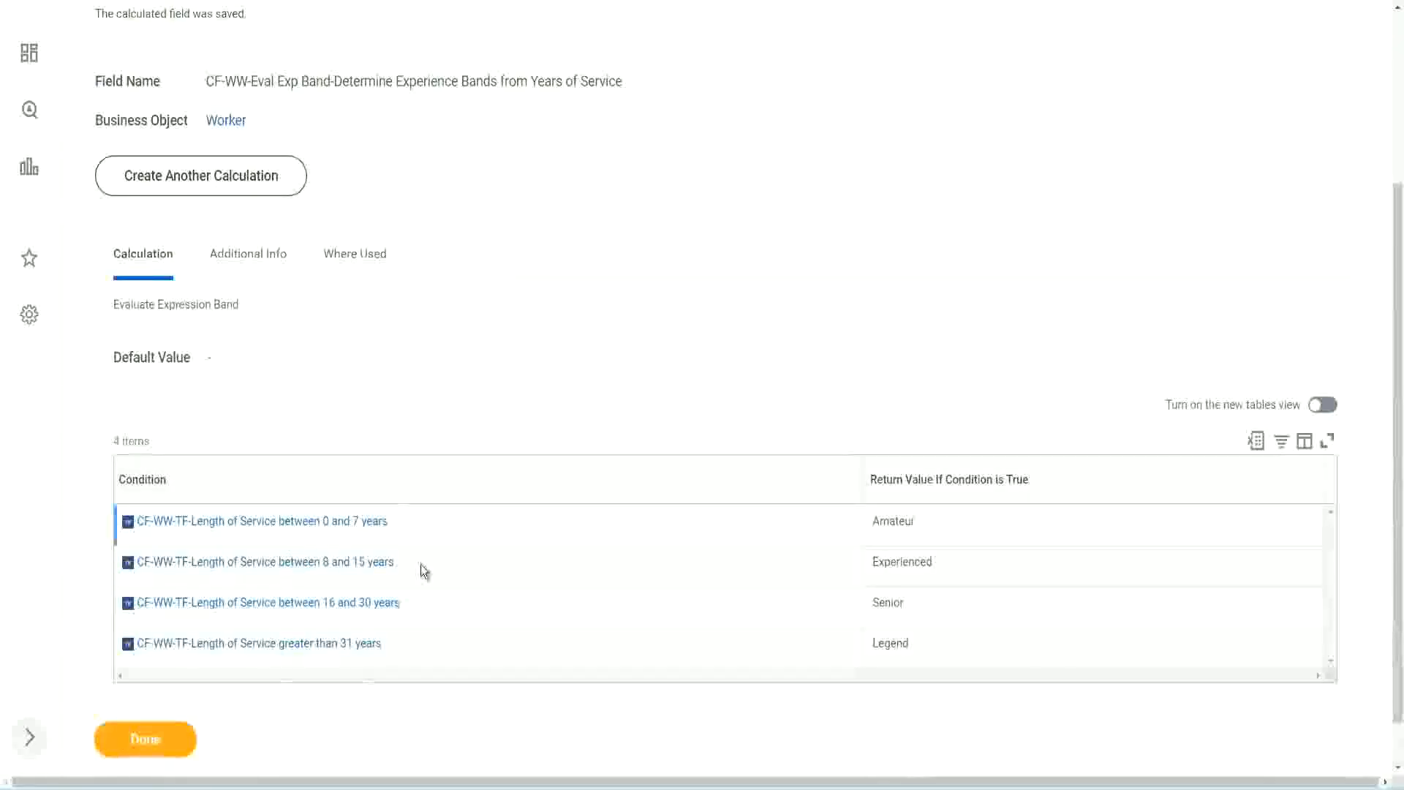
double_click(895, 520)
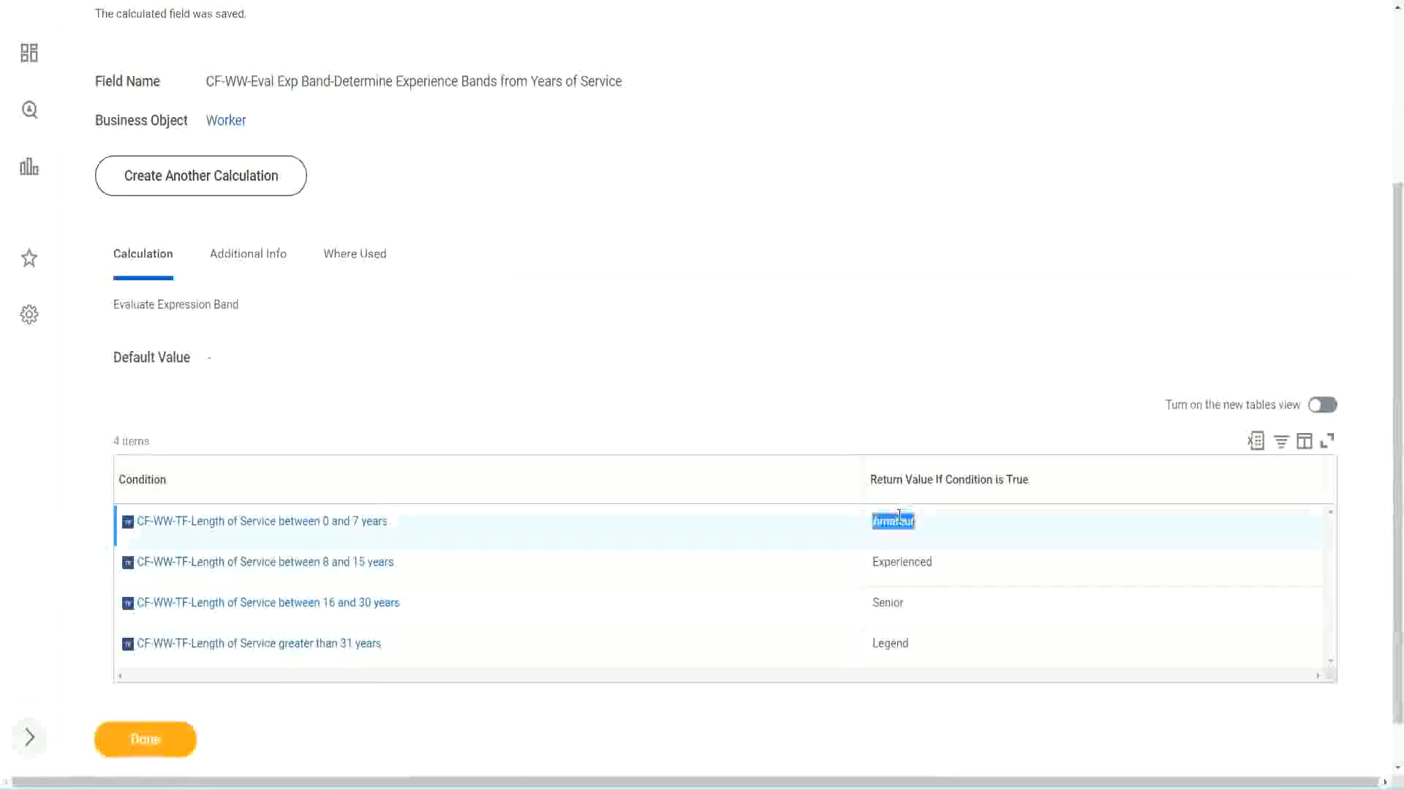
double_click(891, 562)
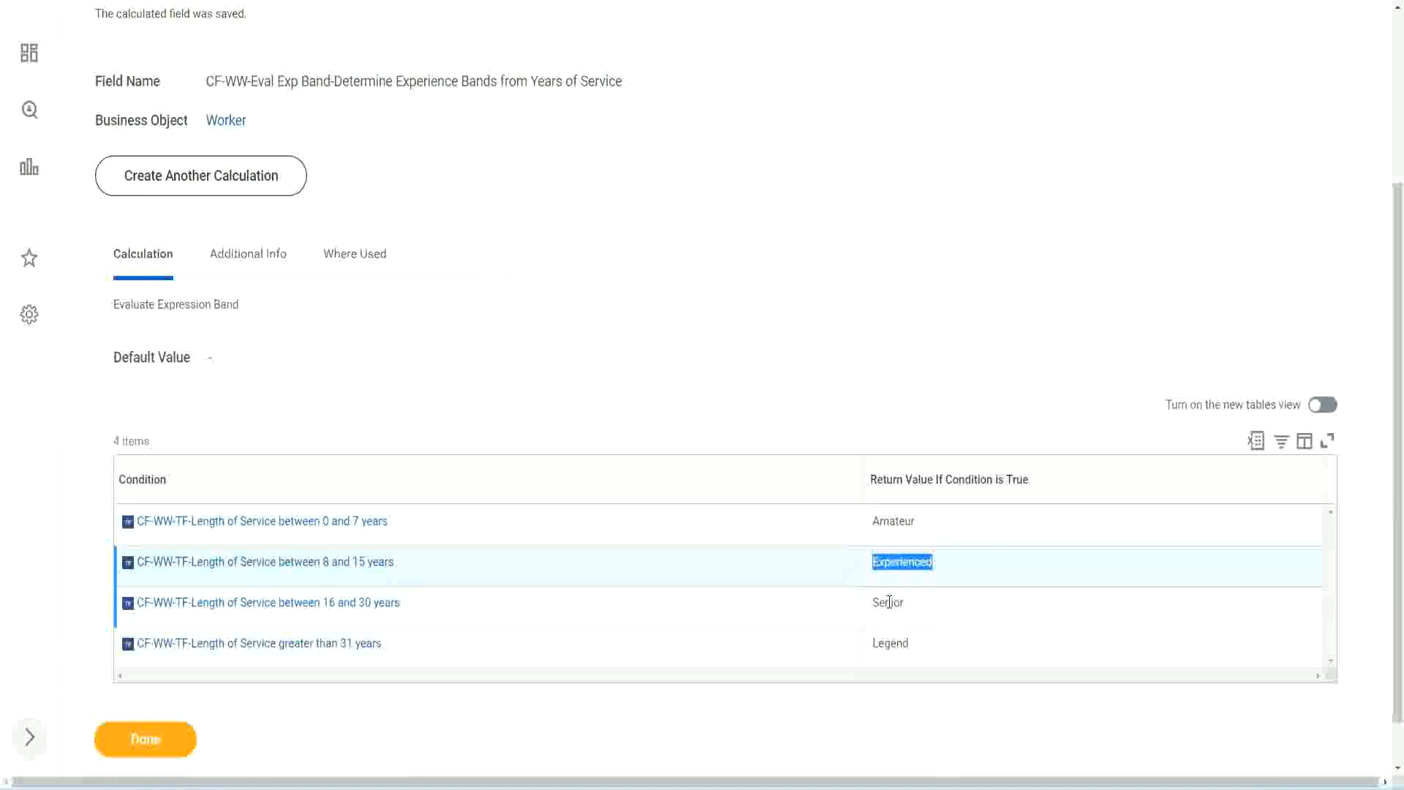
double_click(889, 602)
click(892, 640)
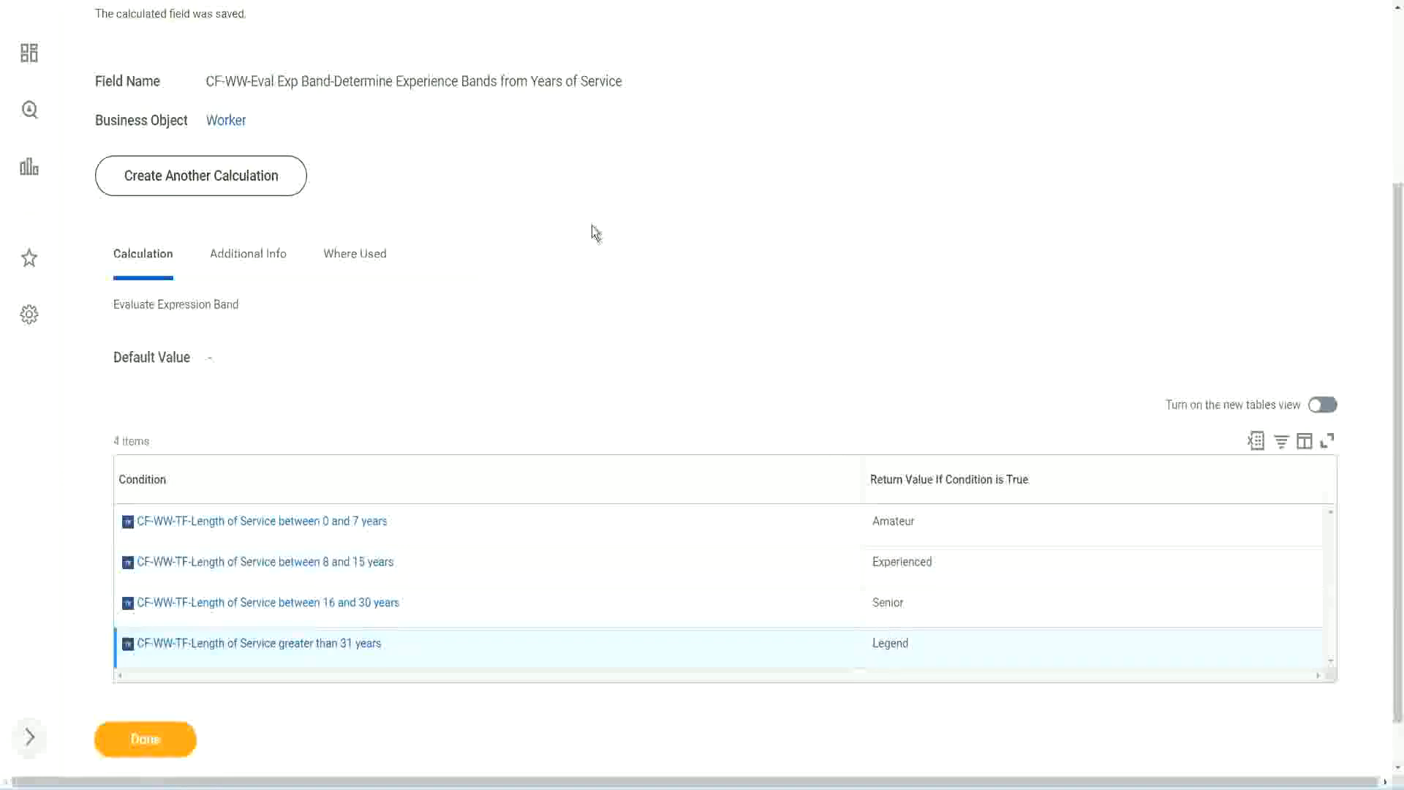
scroll(595, 232, up, 3)
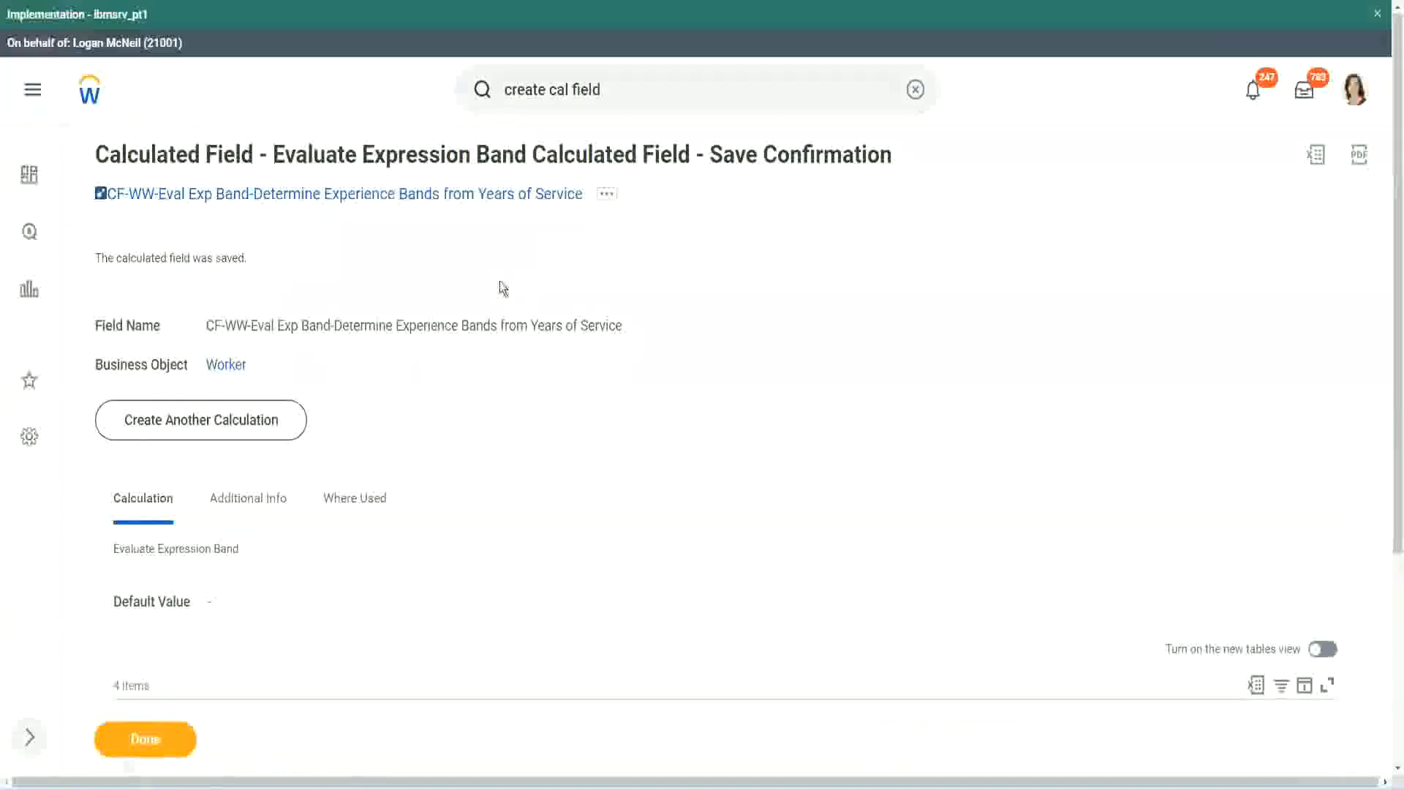
right_click(459, 196)
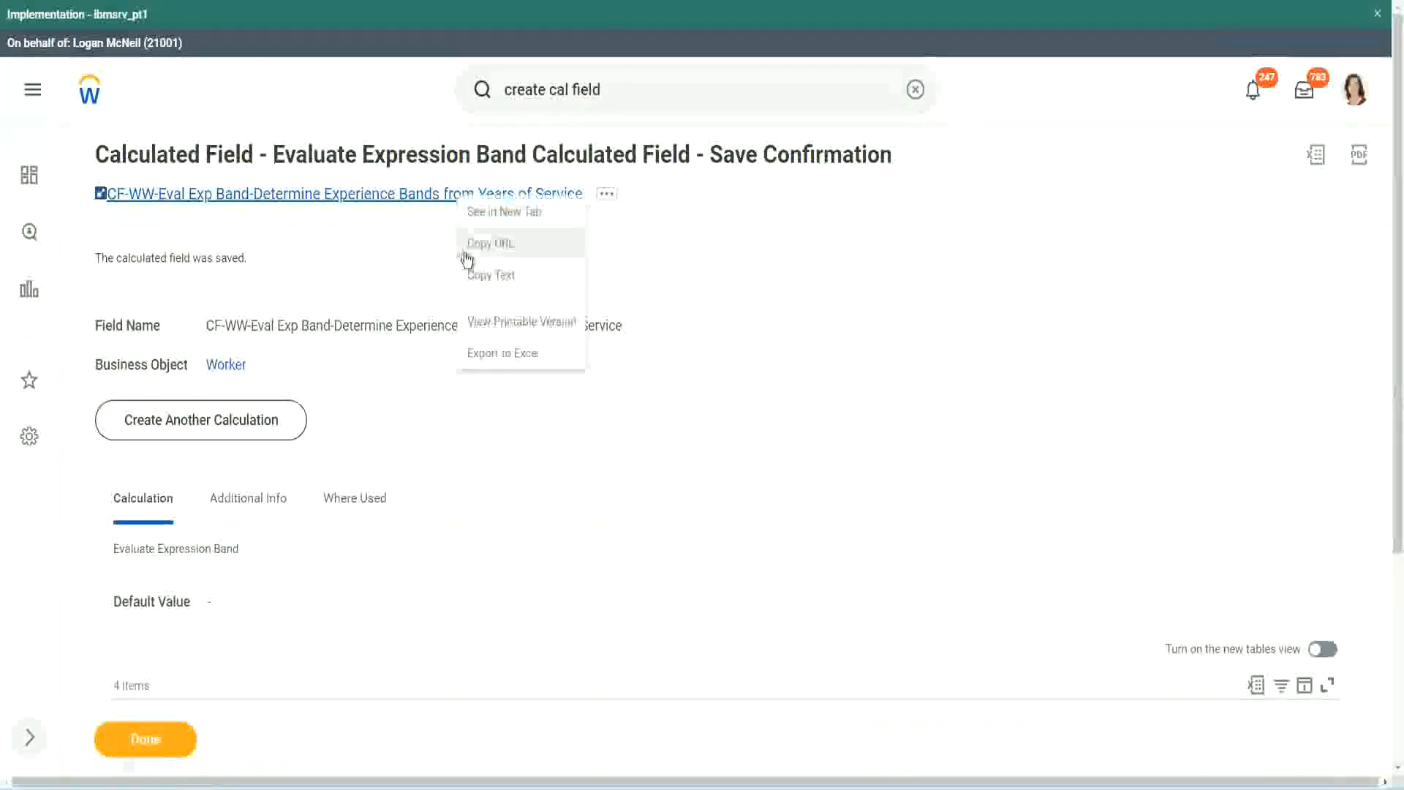
click(484, 277)
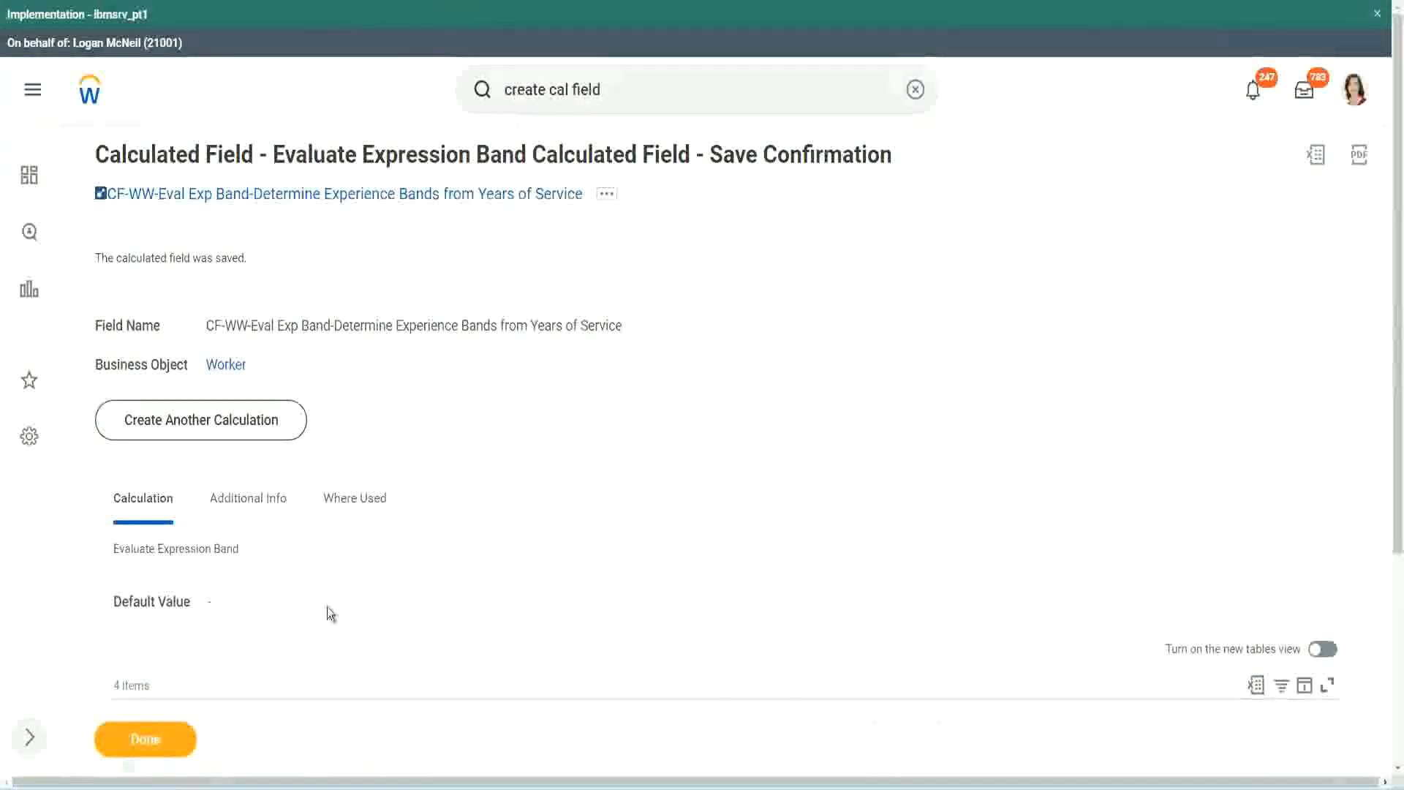
scroll(463, 566, down, 3)
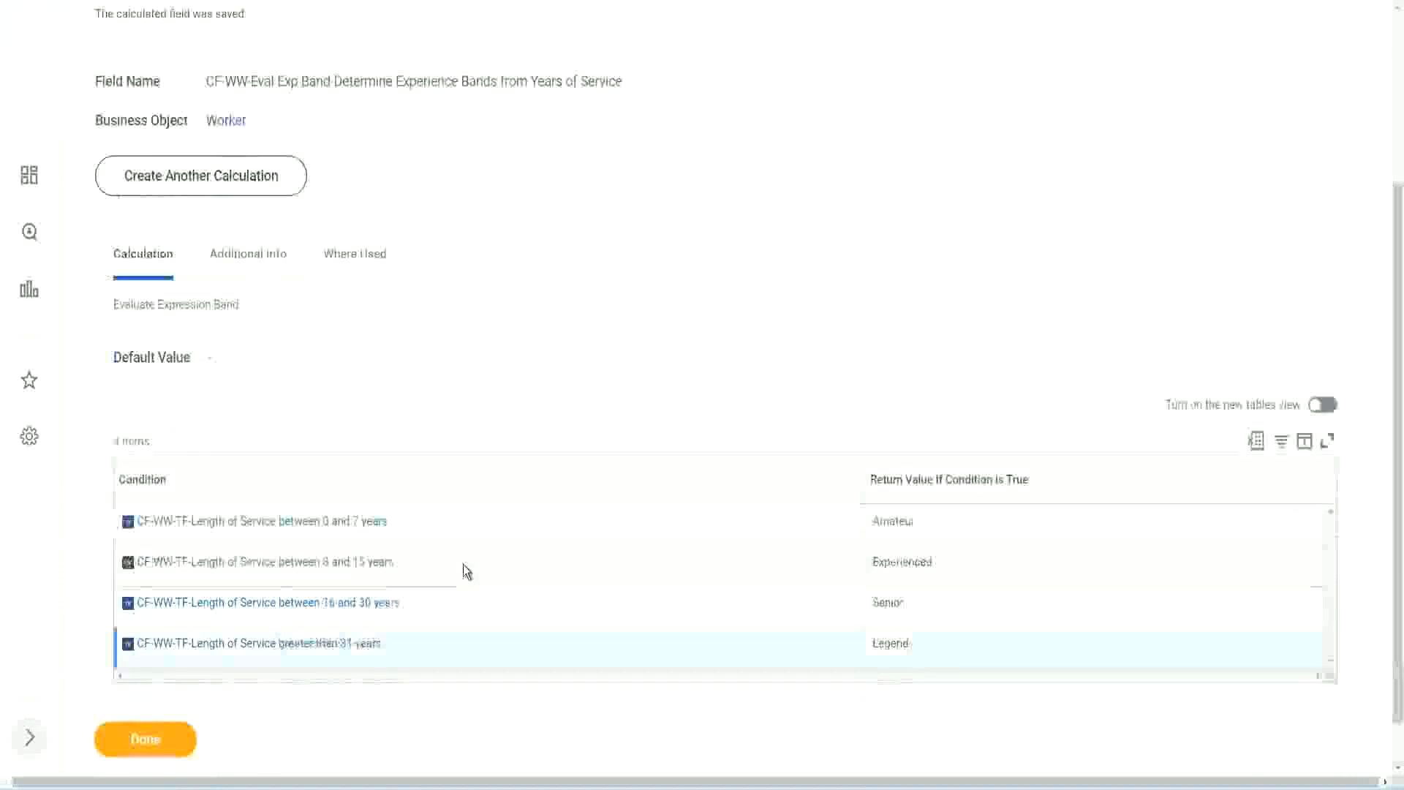
scroll(462, 563, down, 1)
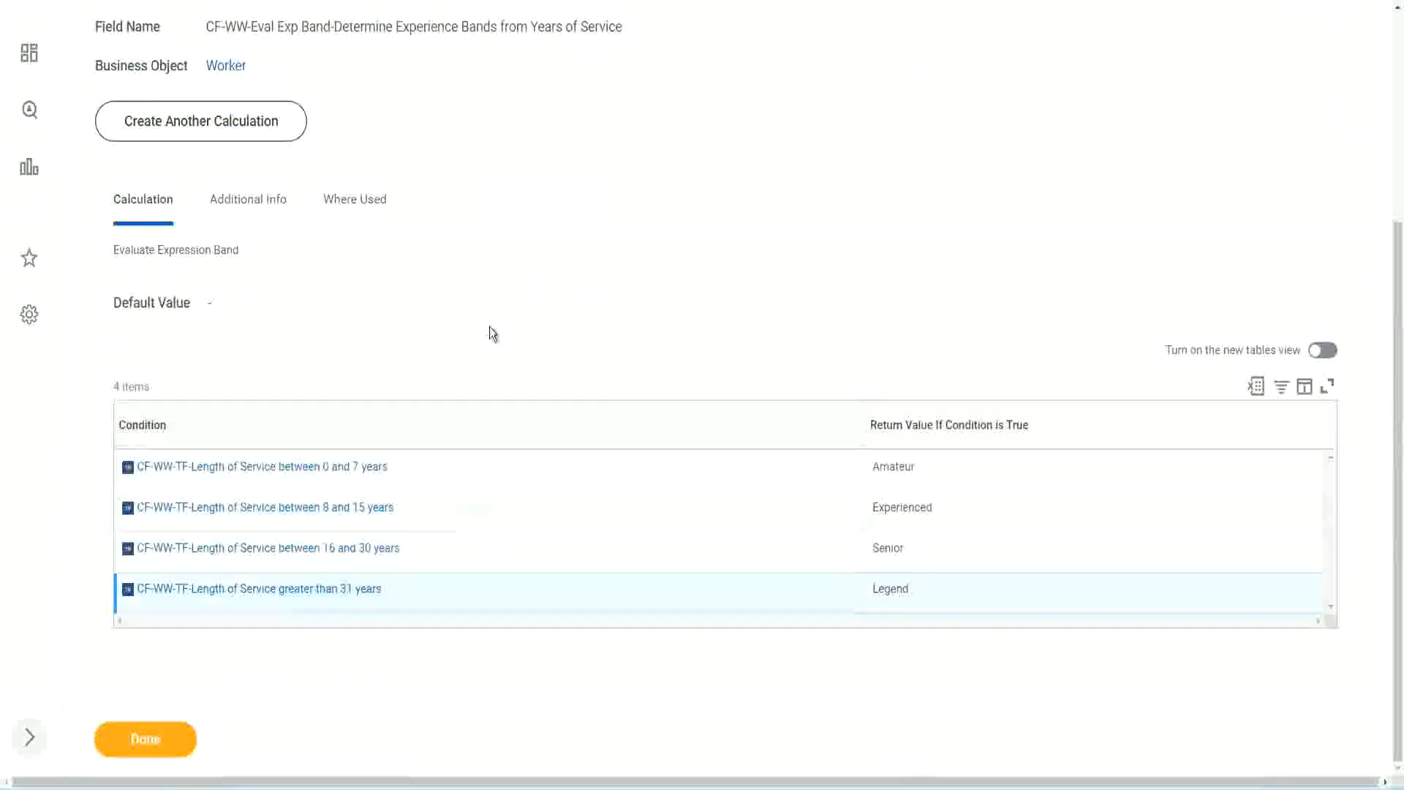
scroll(489, 333, up, 2)
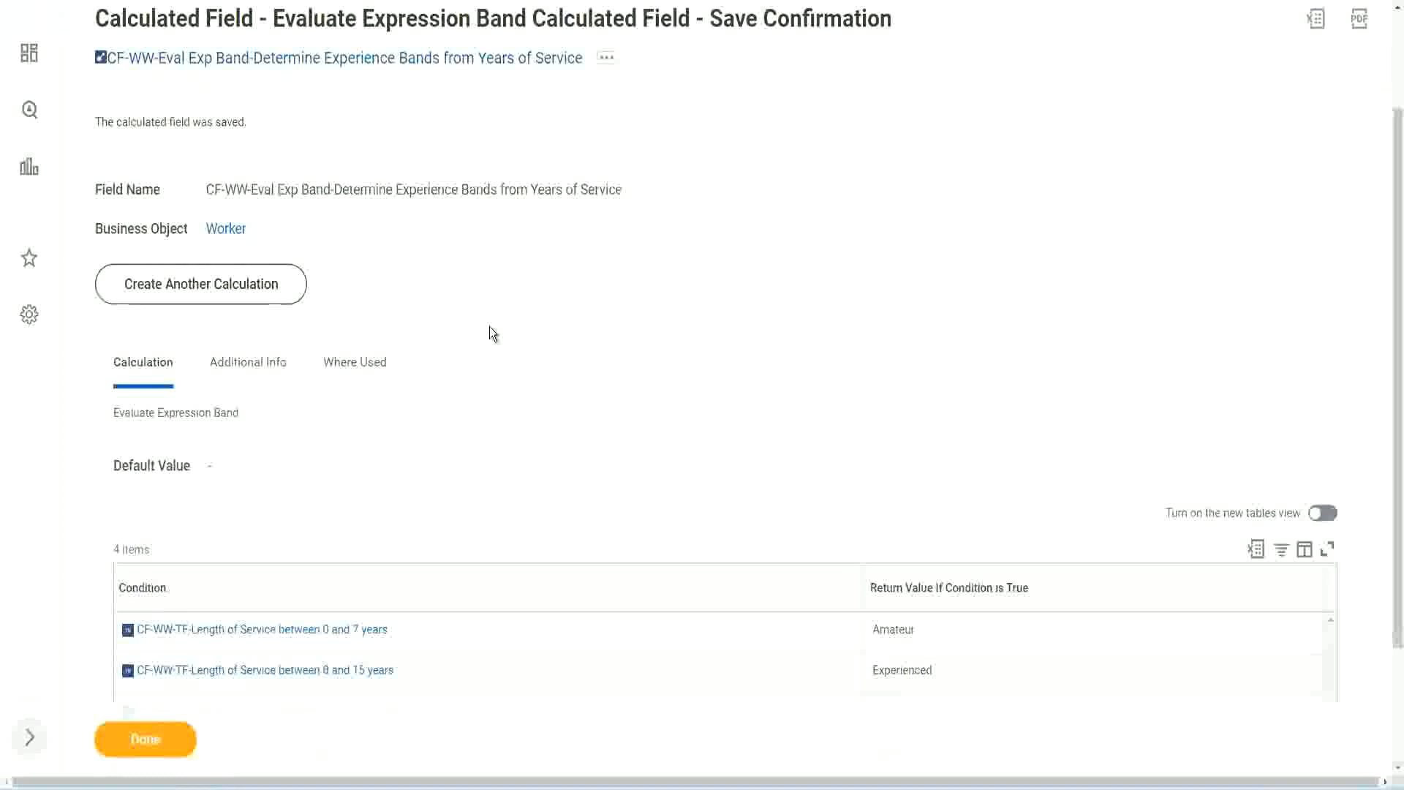
scroll(489, 334, down, 2)
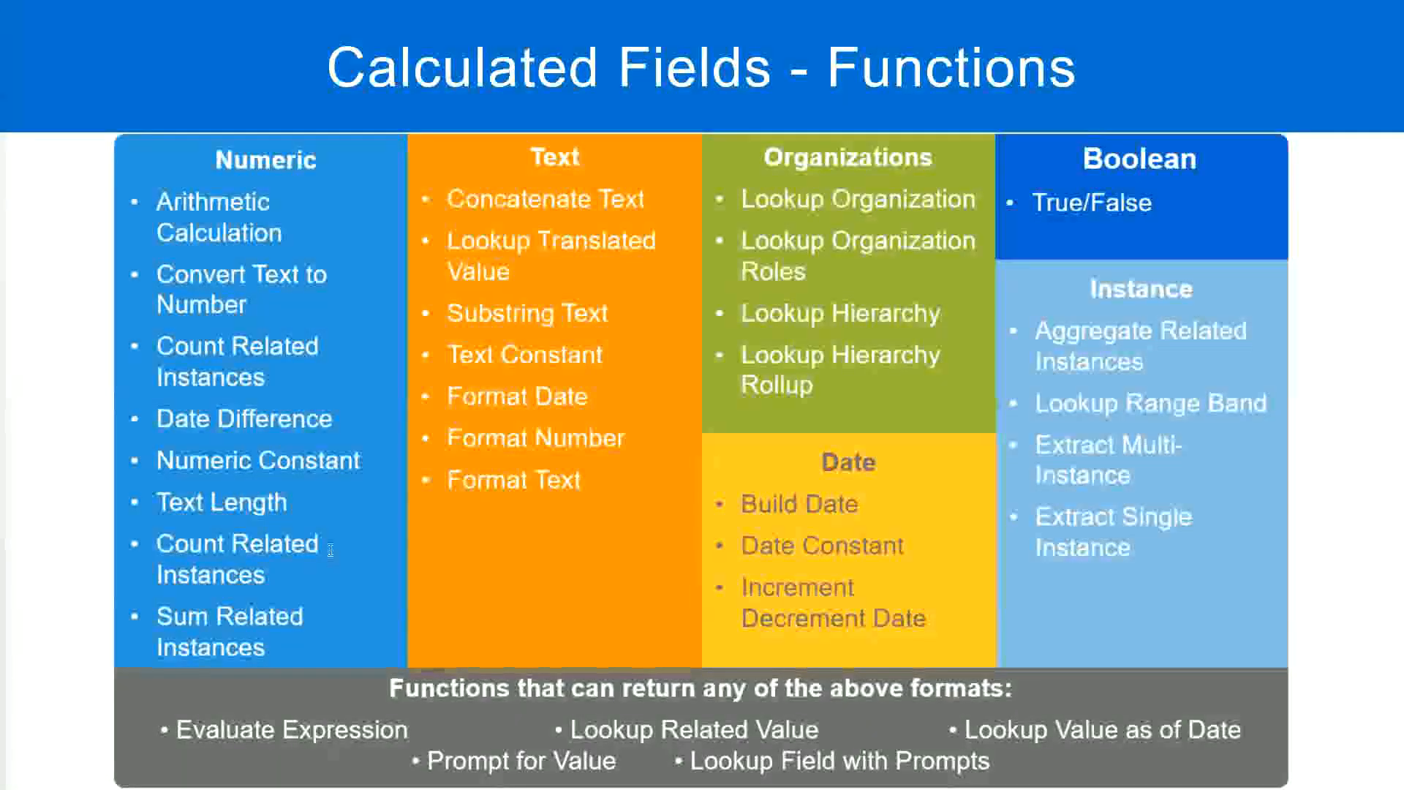
key(alt+Tab)
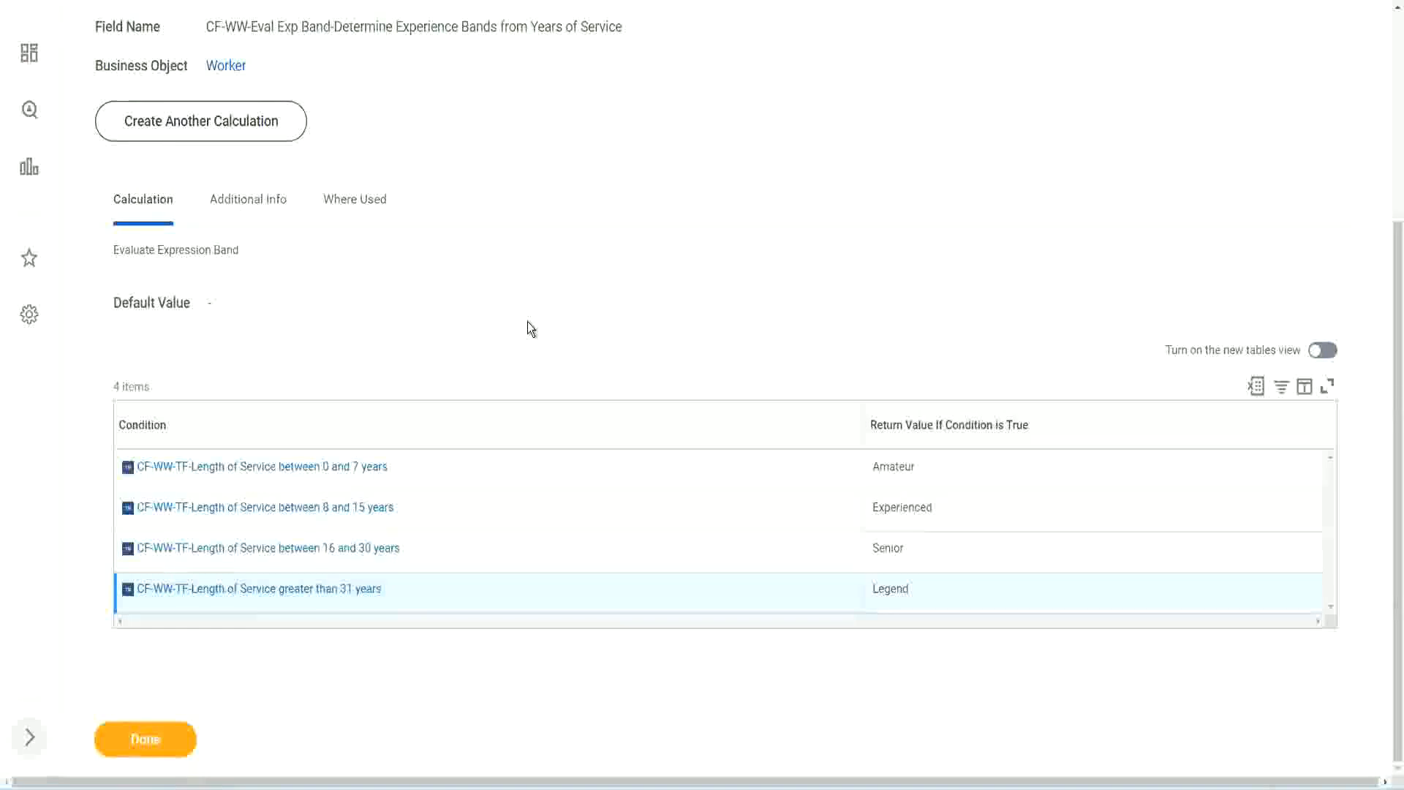
scroll(531, 328, up, 1)
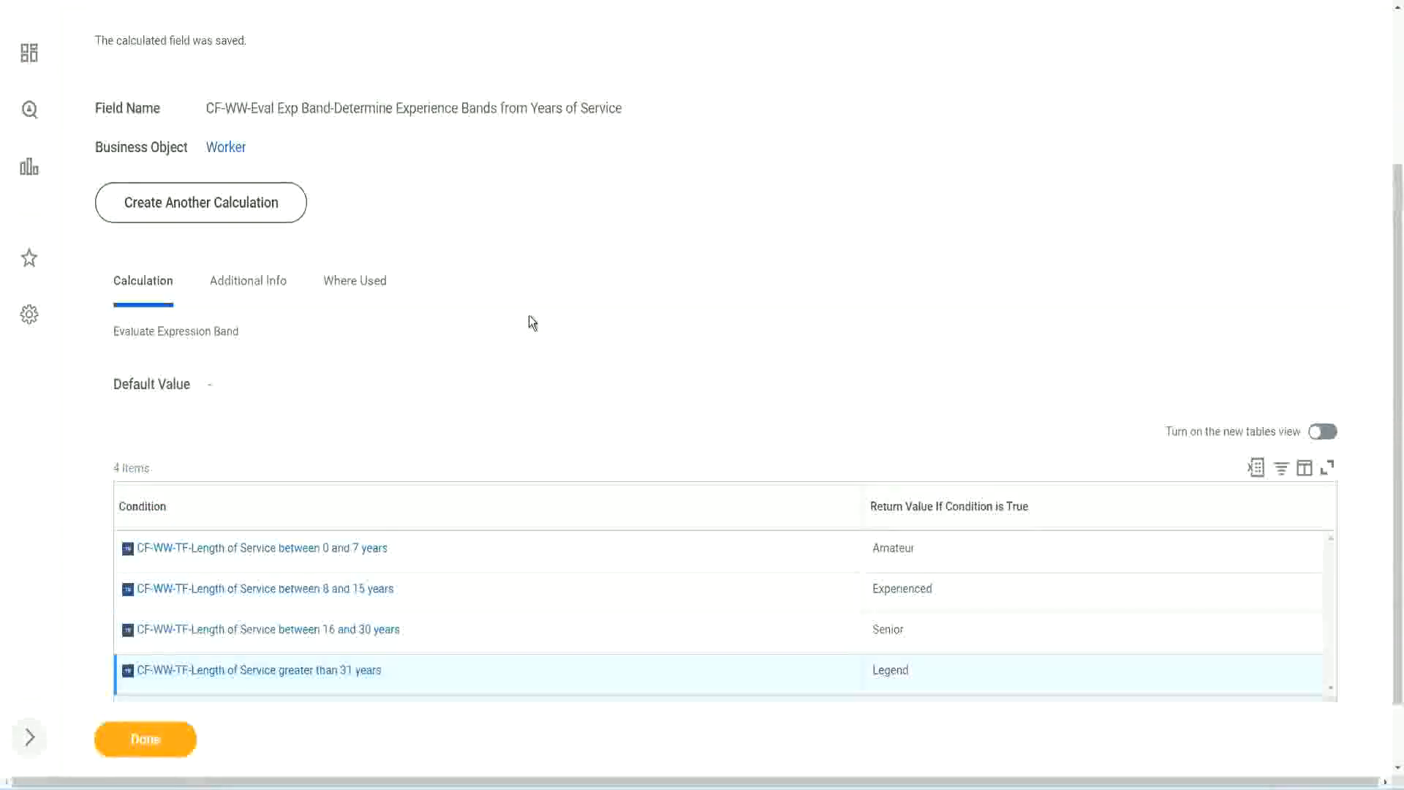
scroll(528, 318, up, 3)
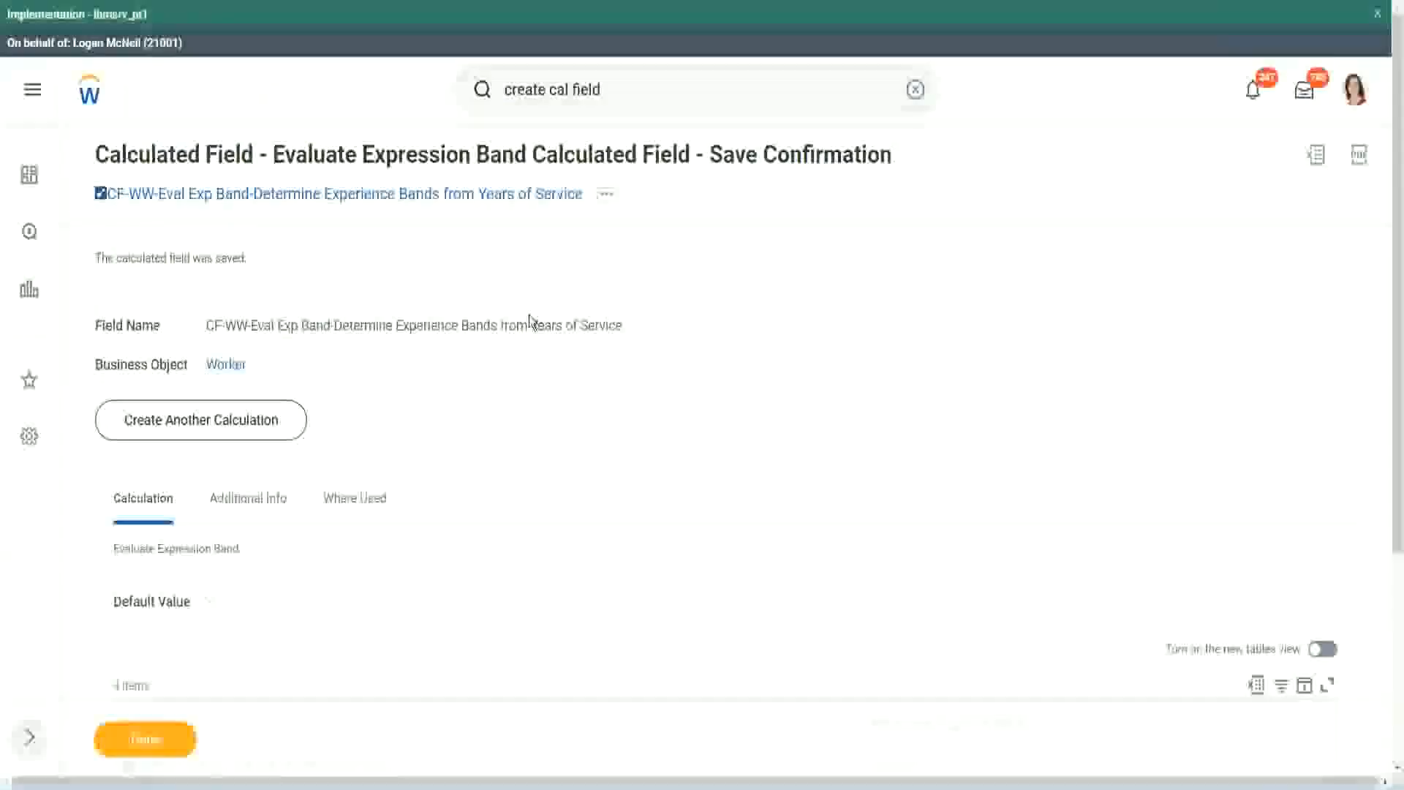
scroll(529, 318, down, 4)
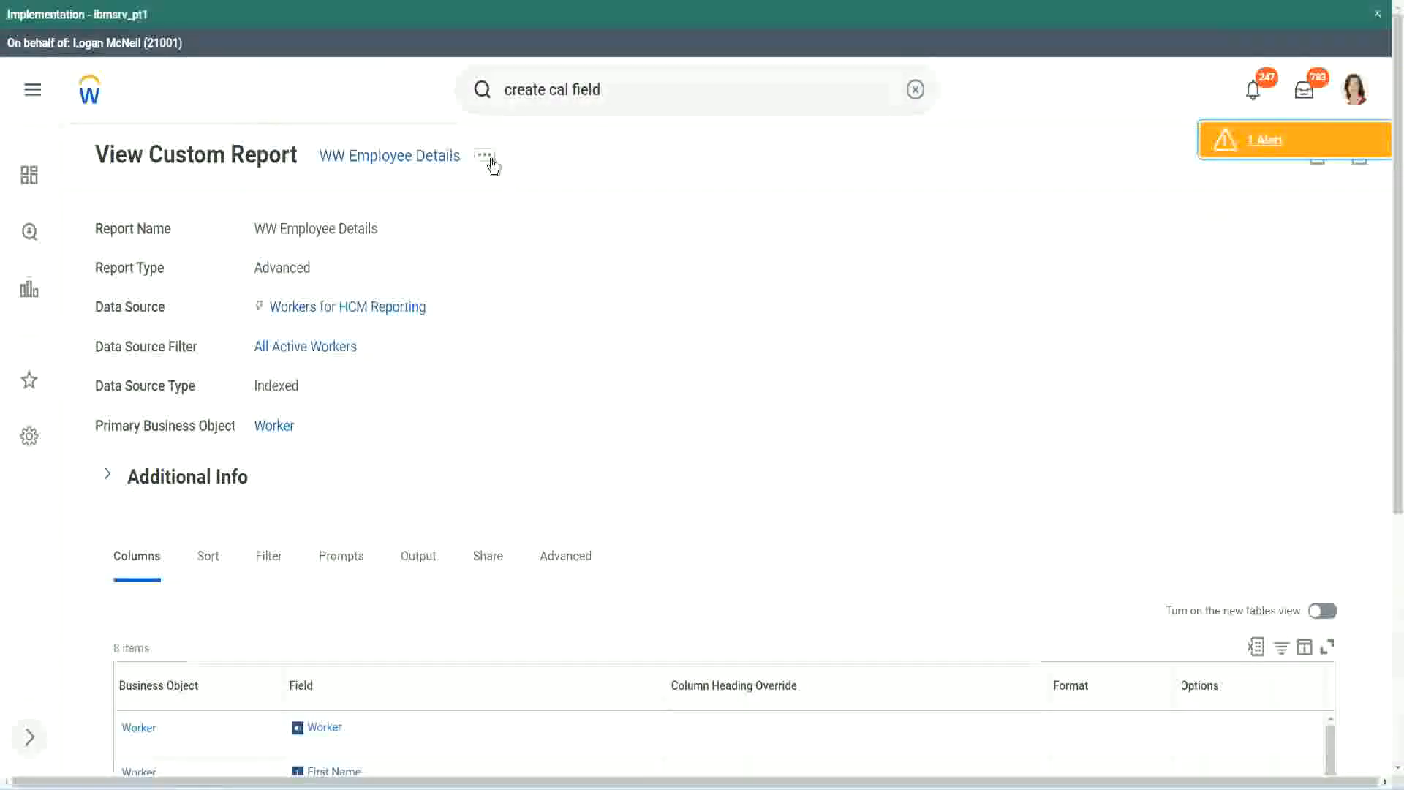
Step: Open the WW Employee Details custom report for editing
click(485, 156)
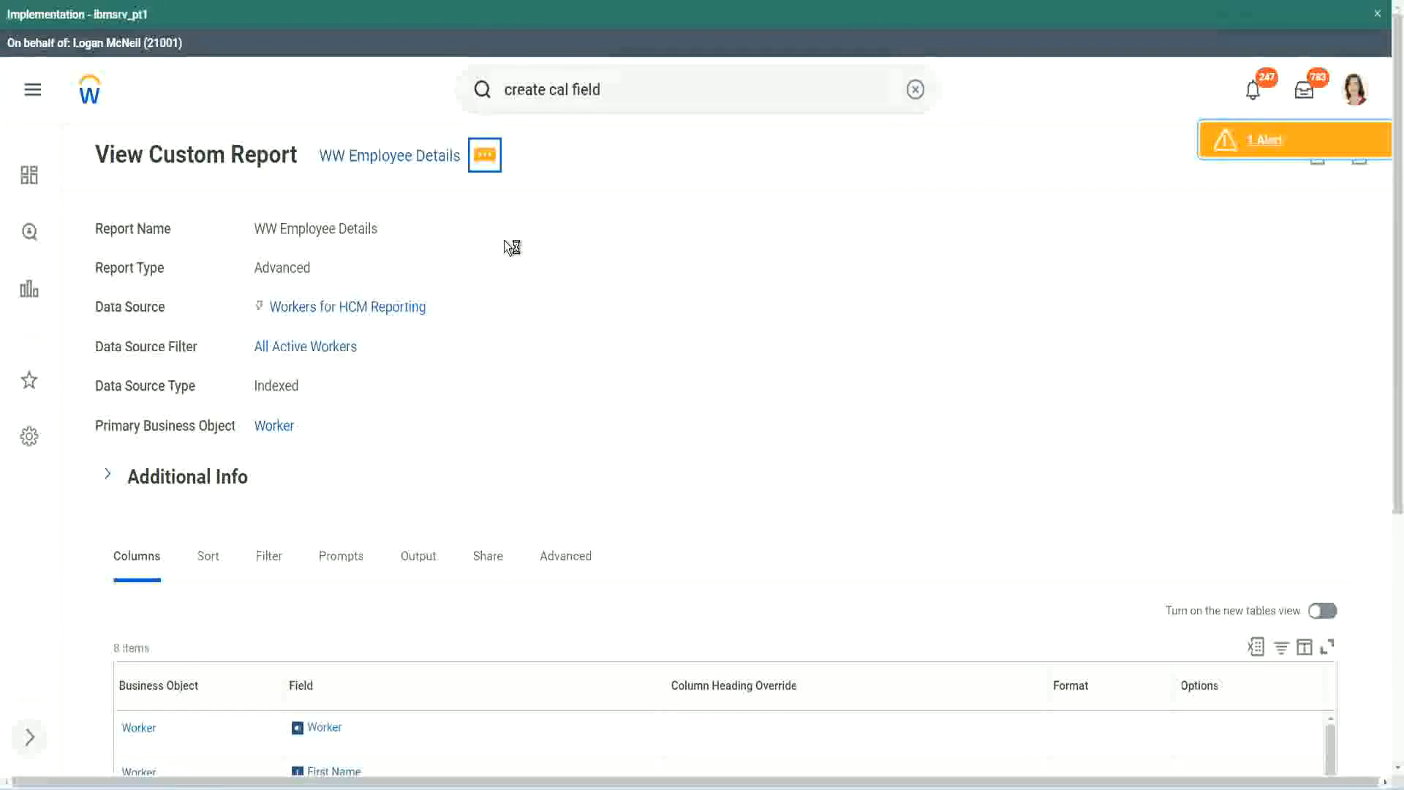
mouse_move(567, 240)
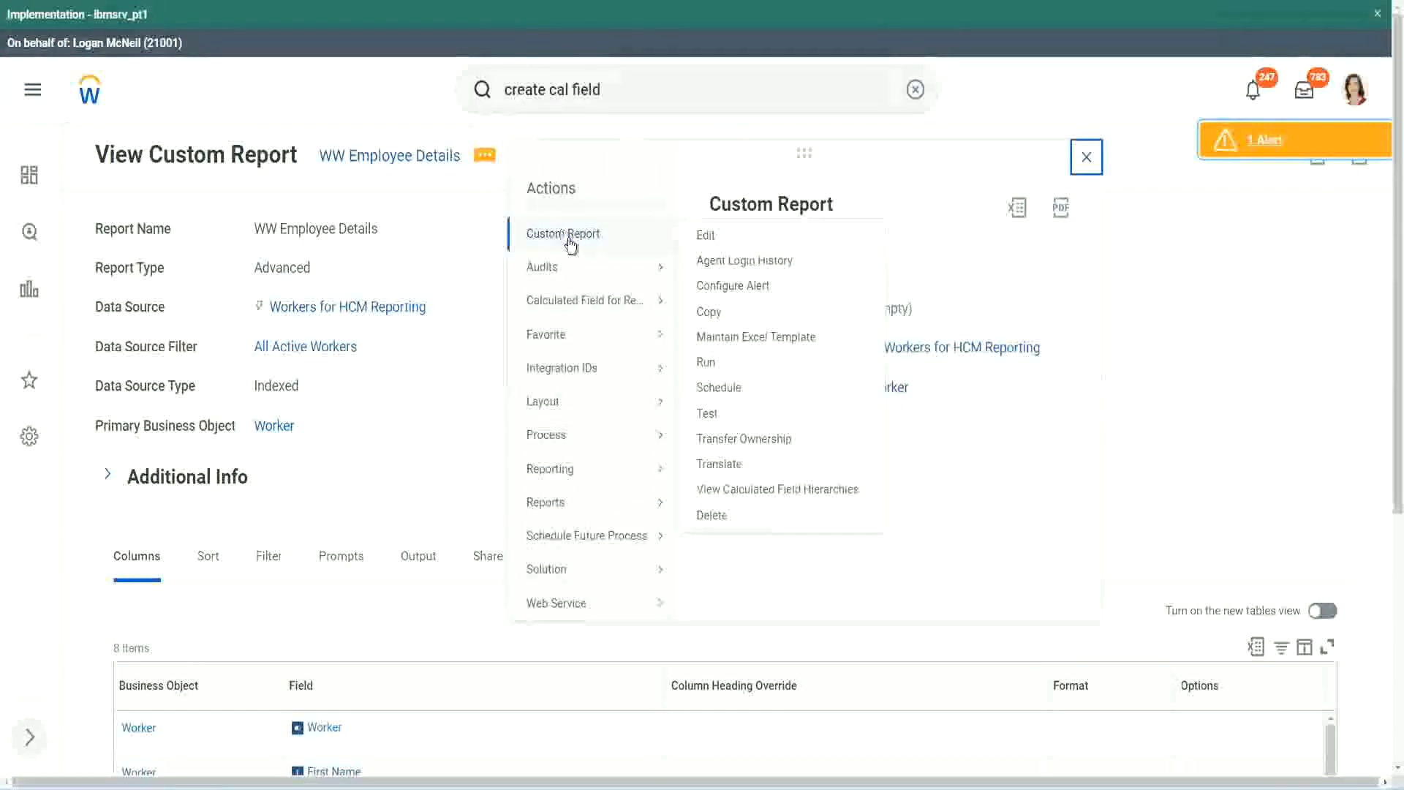
click(714, 241)
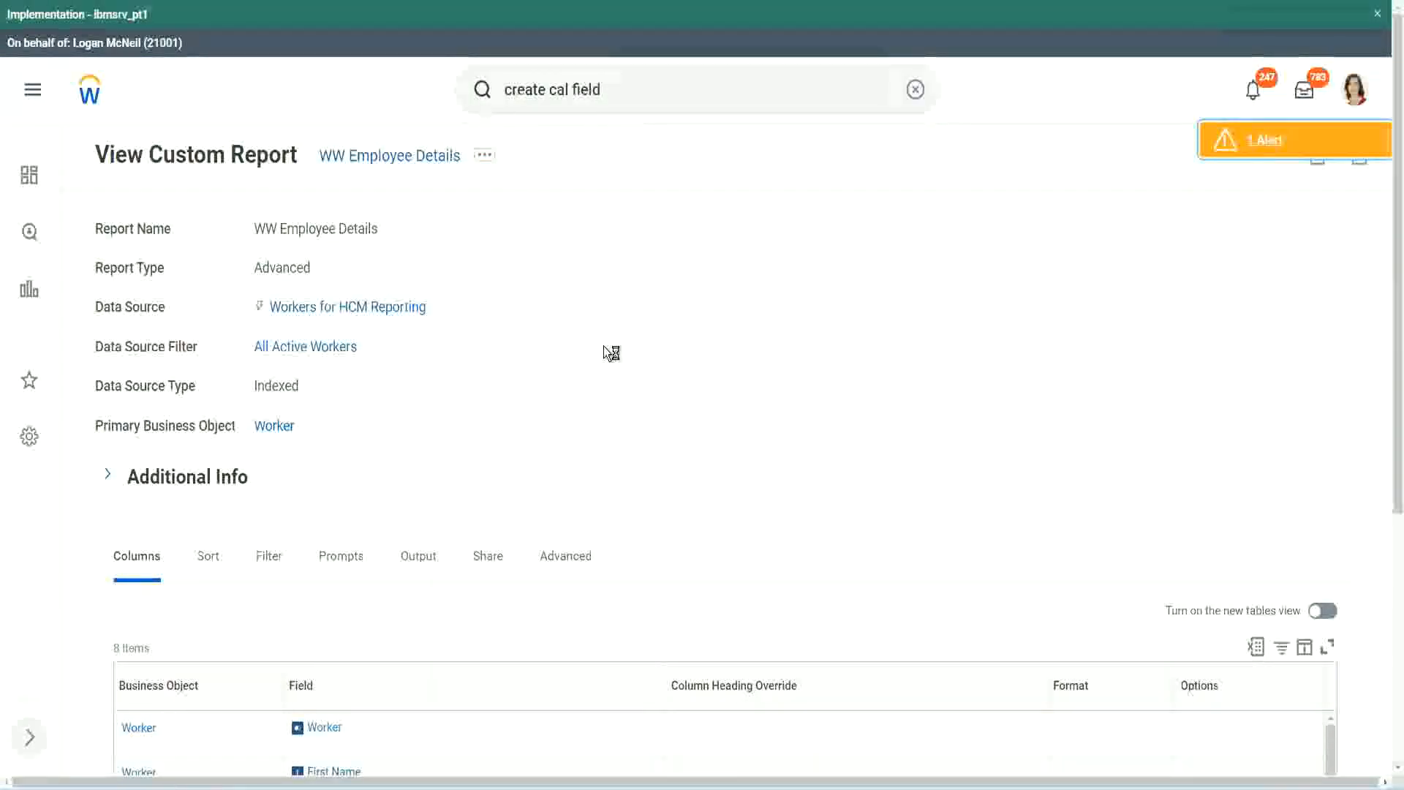
scroll(603, 346, down, 1)
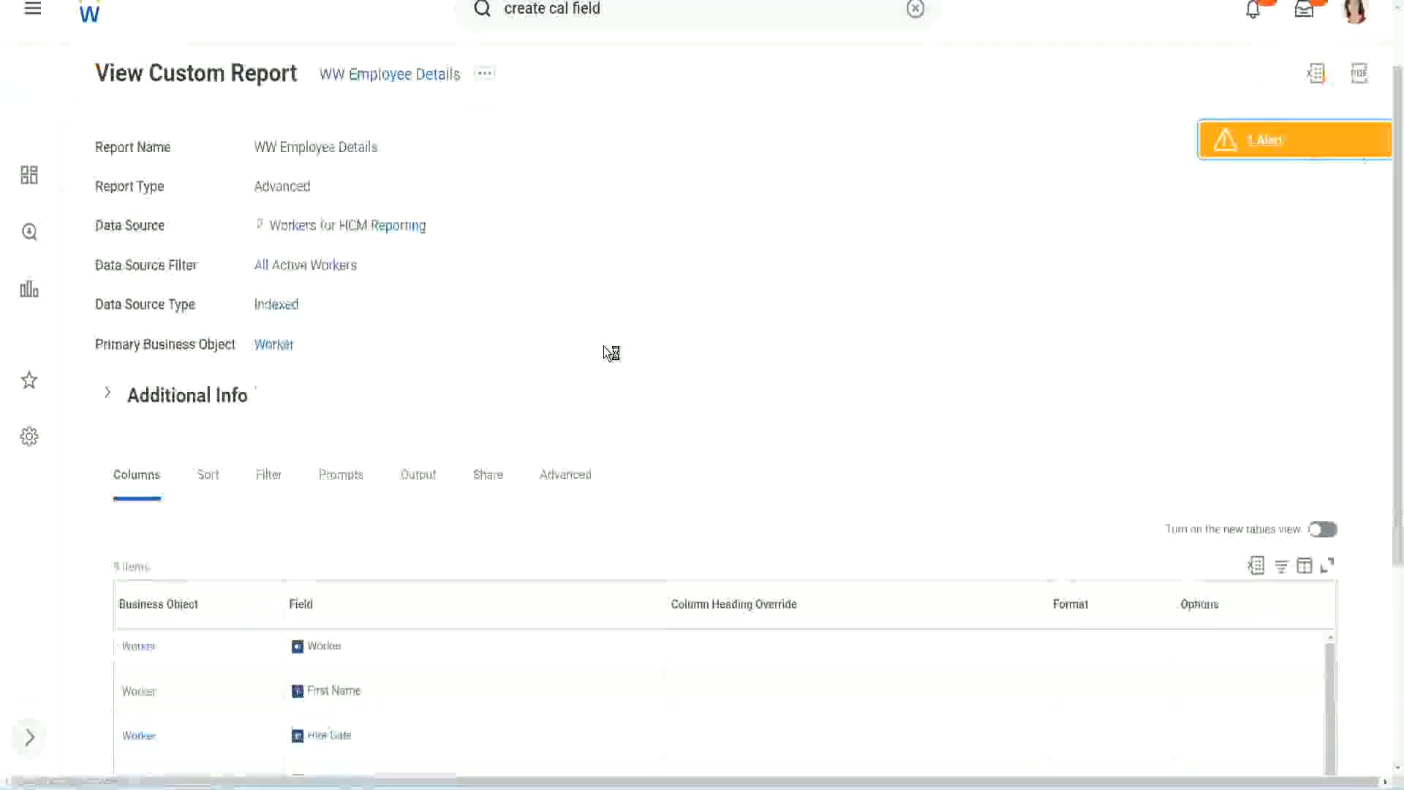
scroll(604, 345, down, 4)
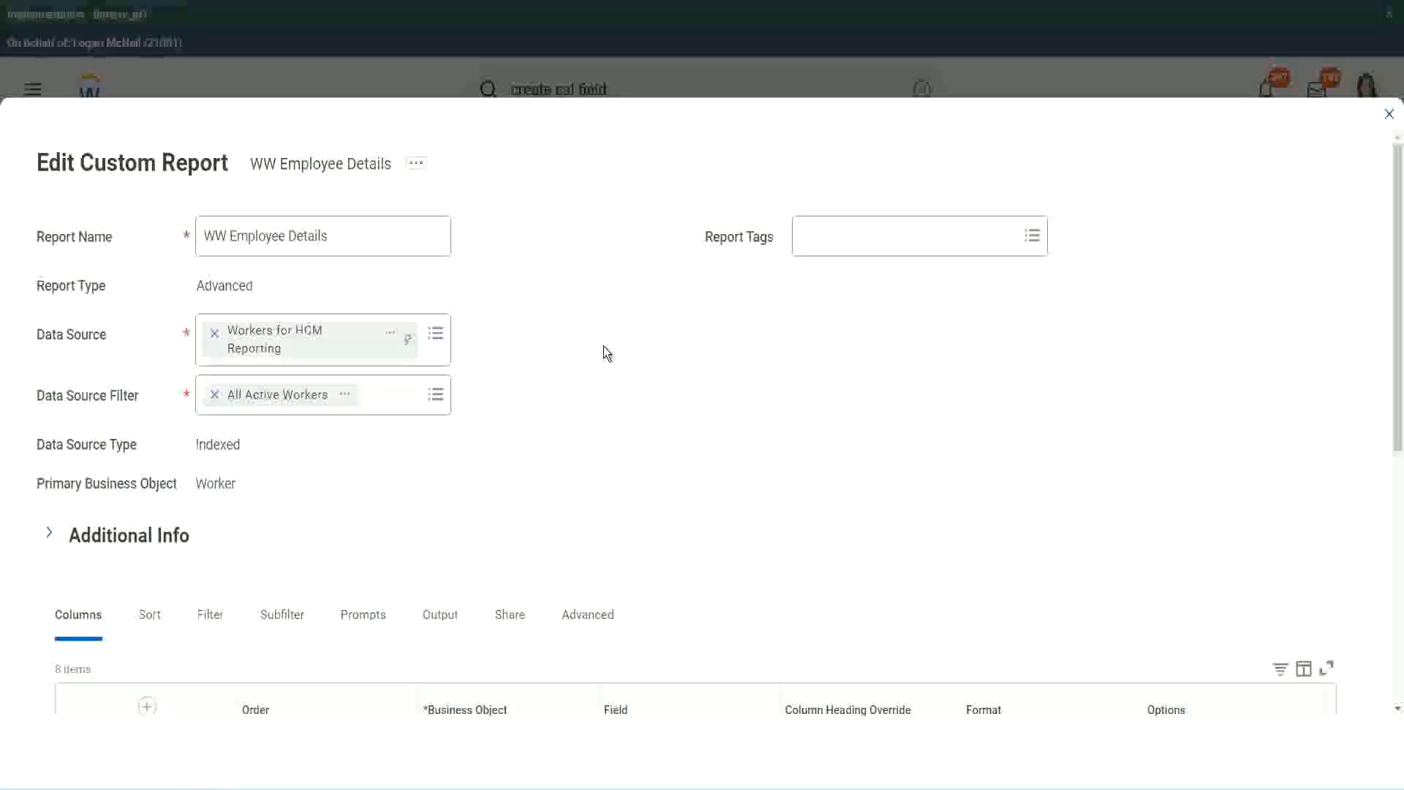
Step: Add a Worker column row after the Experience Bands column and copy the name of that column's field
scroll(512, 608, down, 8)
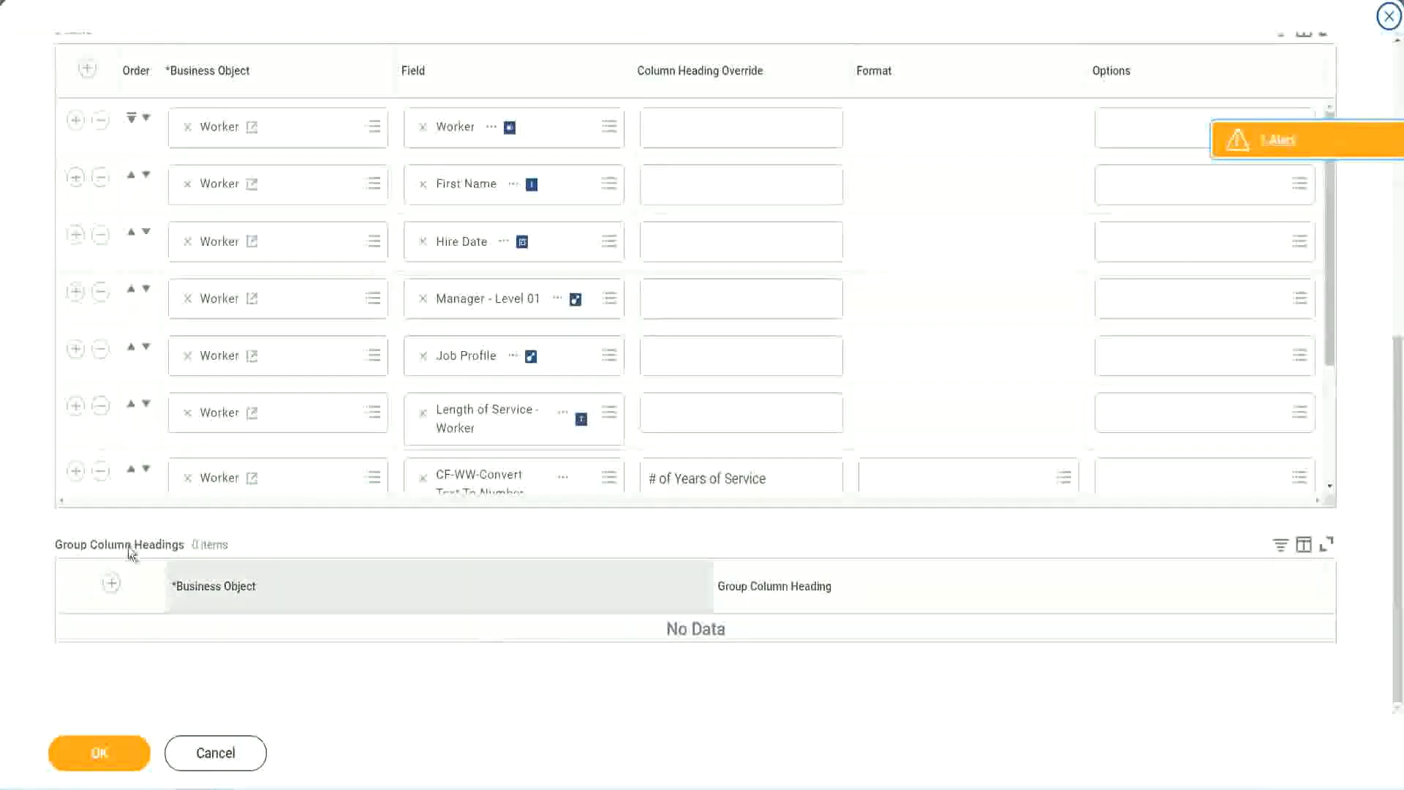
scroll(292, 354, down, 3)
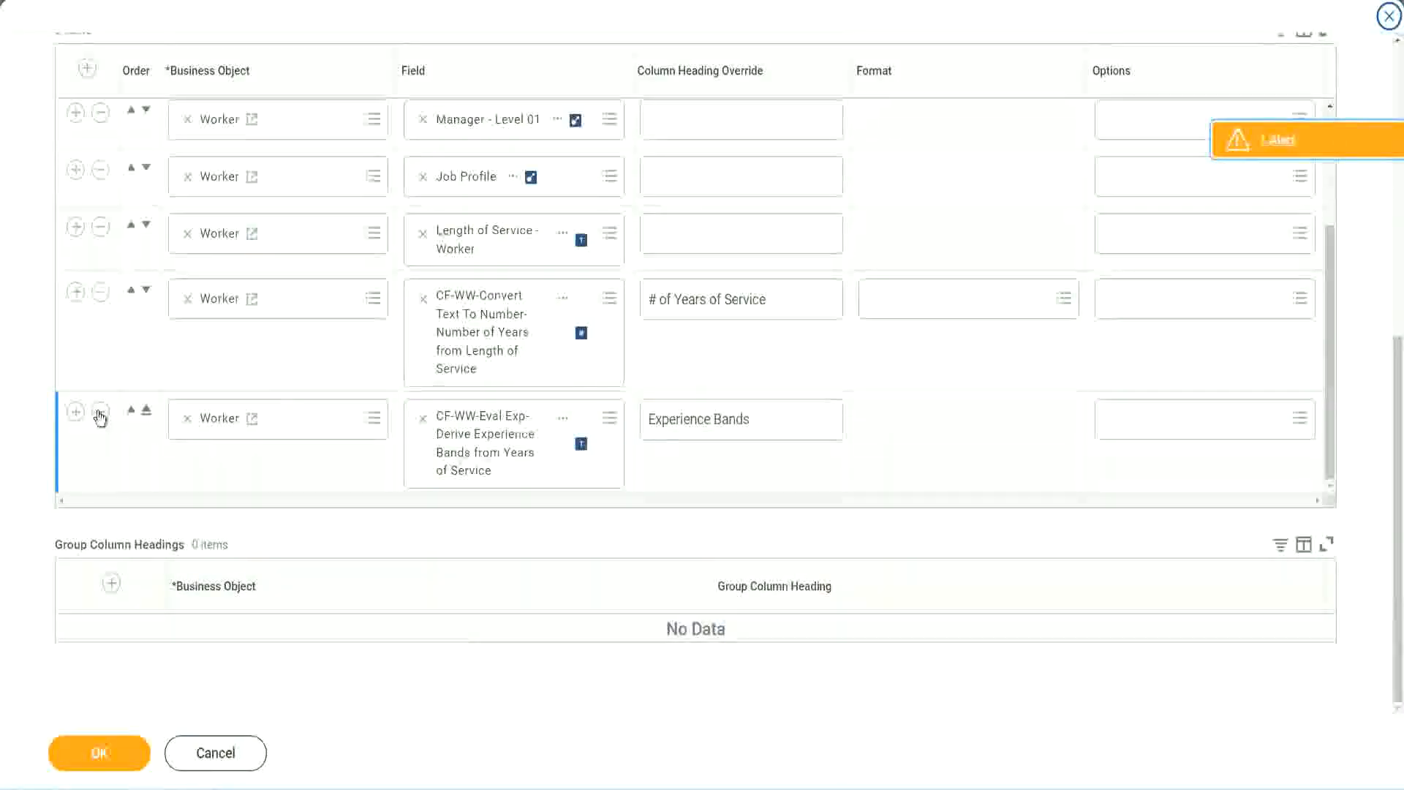
click(76, 411)
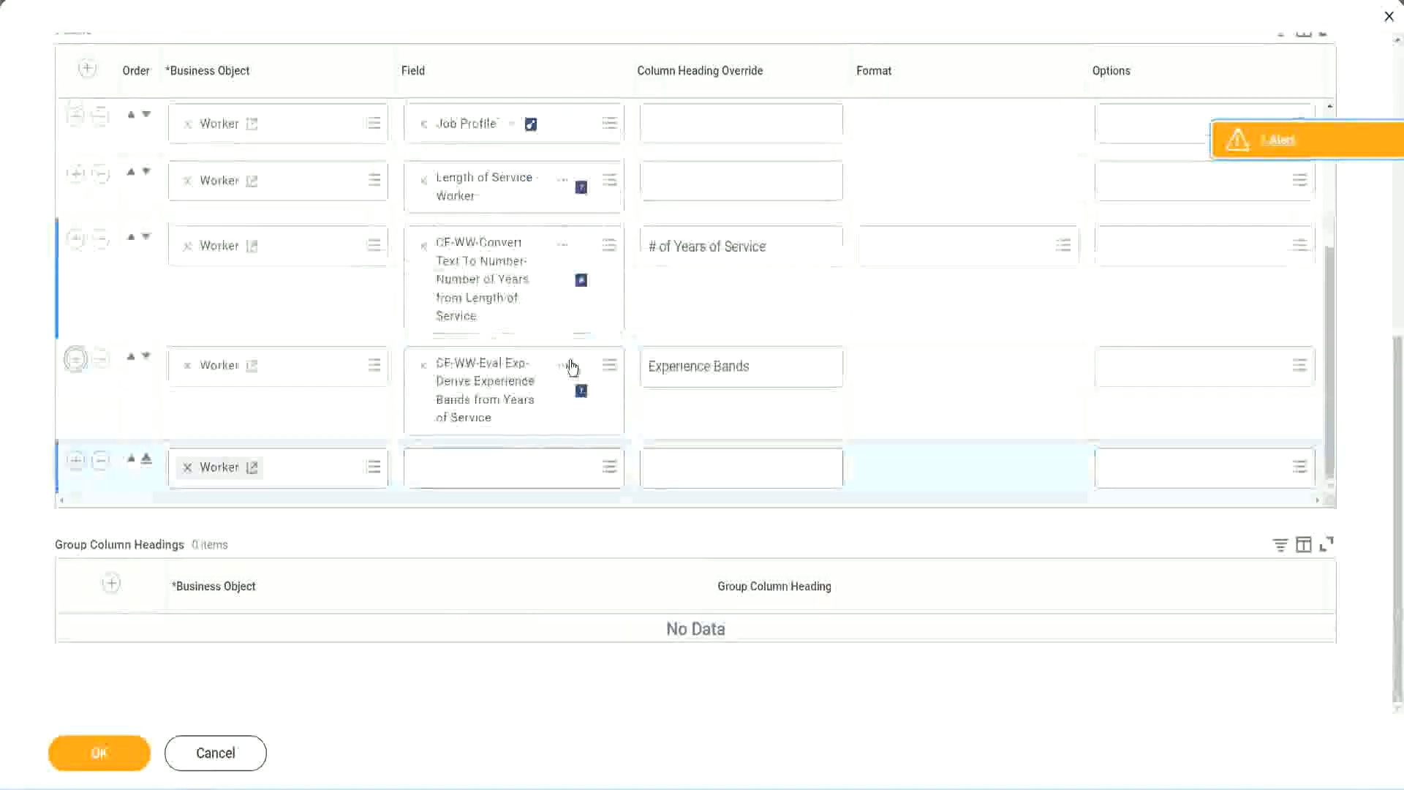
right_click(489, 396)
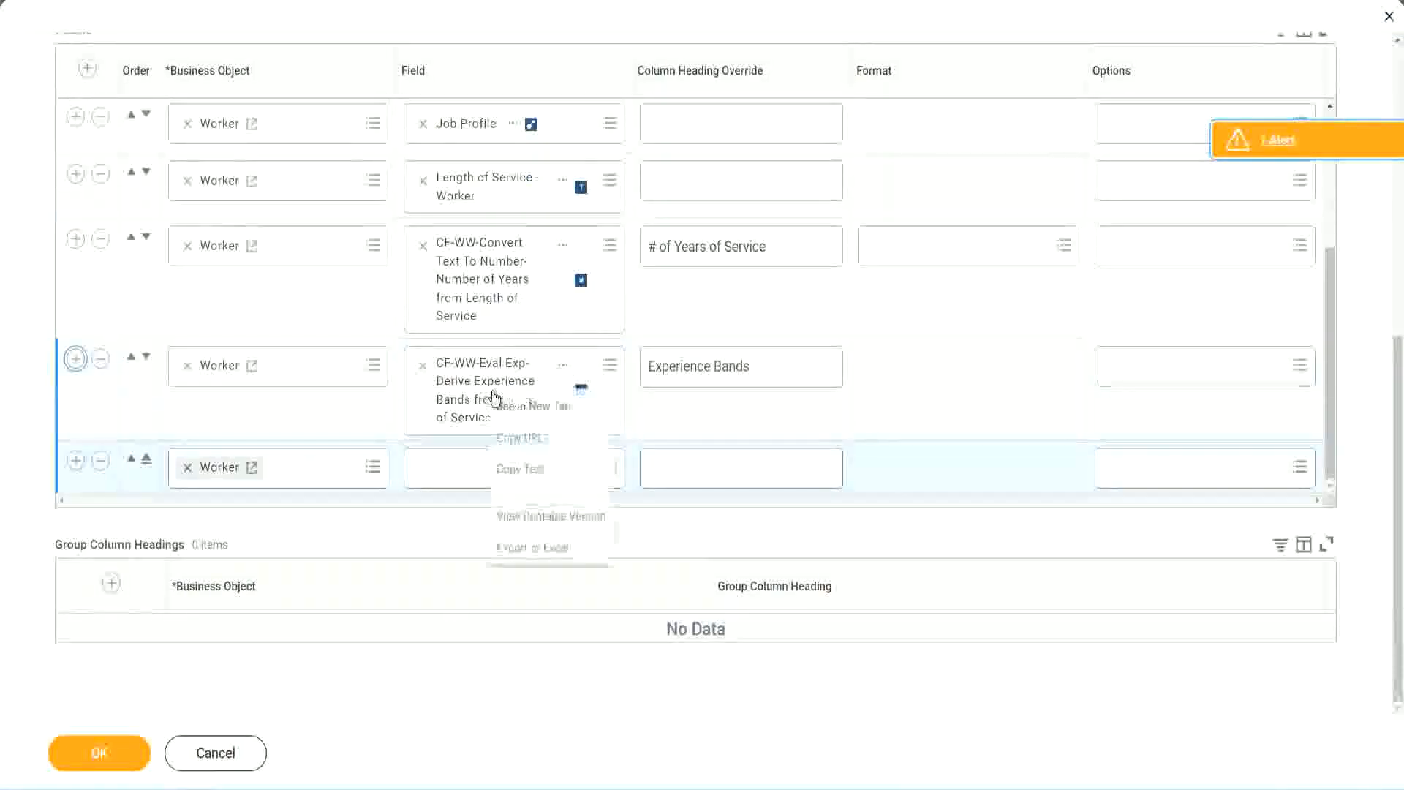
click(527, 470)
Step: Search the new row's field for CF-WW-Eval Exp Band and select CF-WW-Eval Exp Band-Determine Experience Bands from Years of Service
click(446, 476)
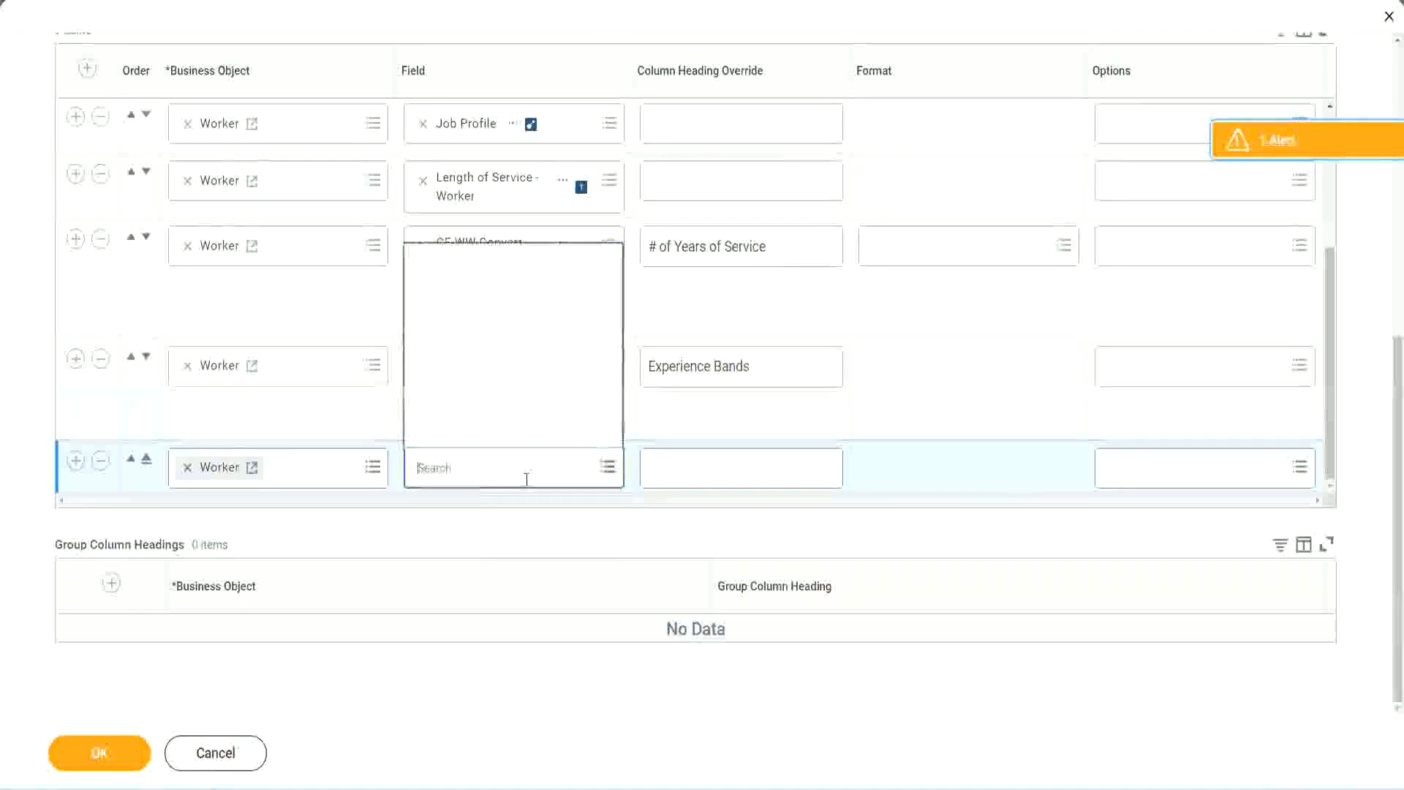
text(Experience Bands from Years of Service)
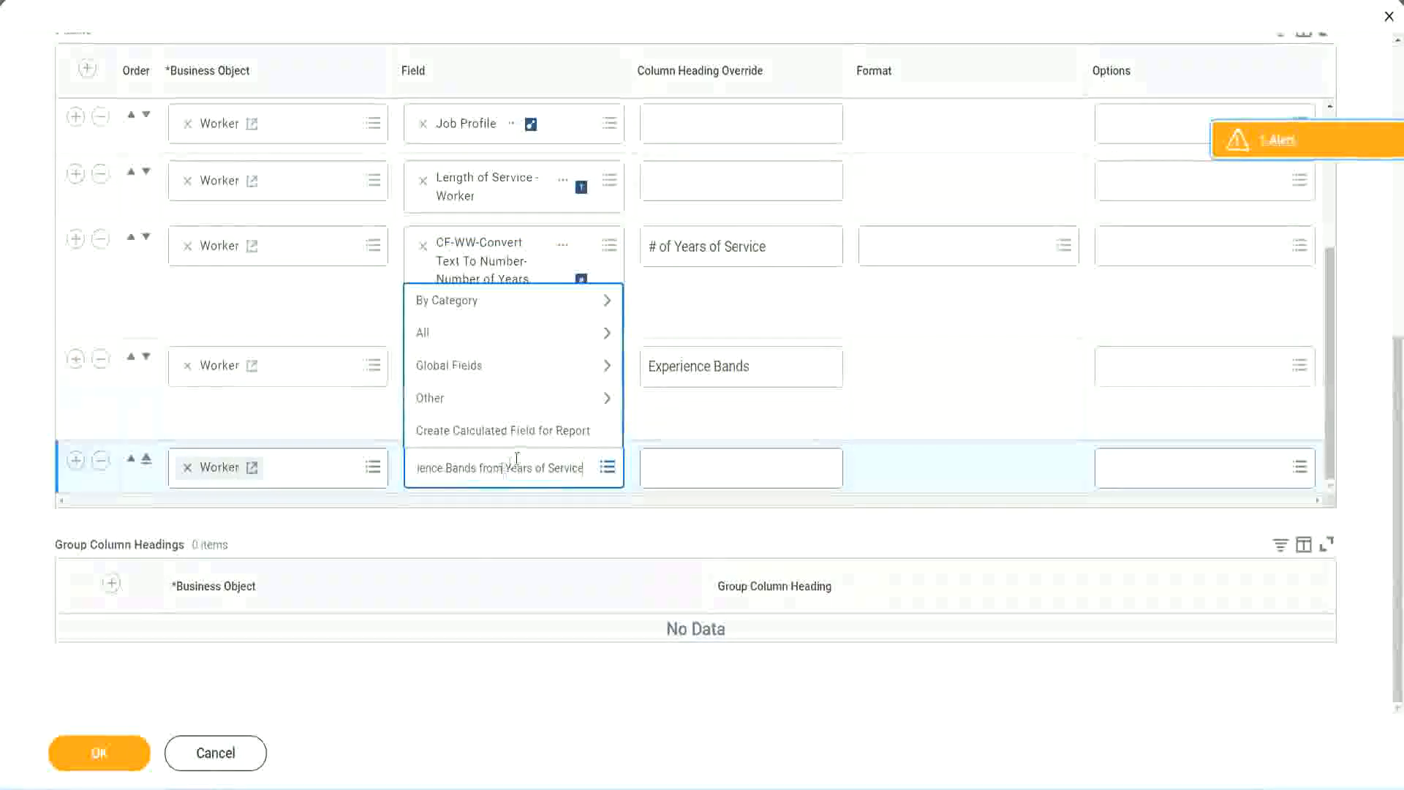
key(Return)
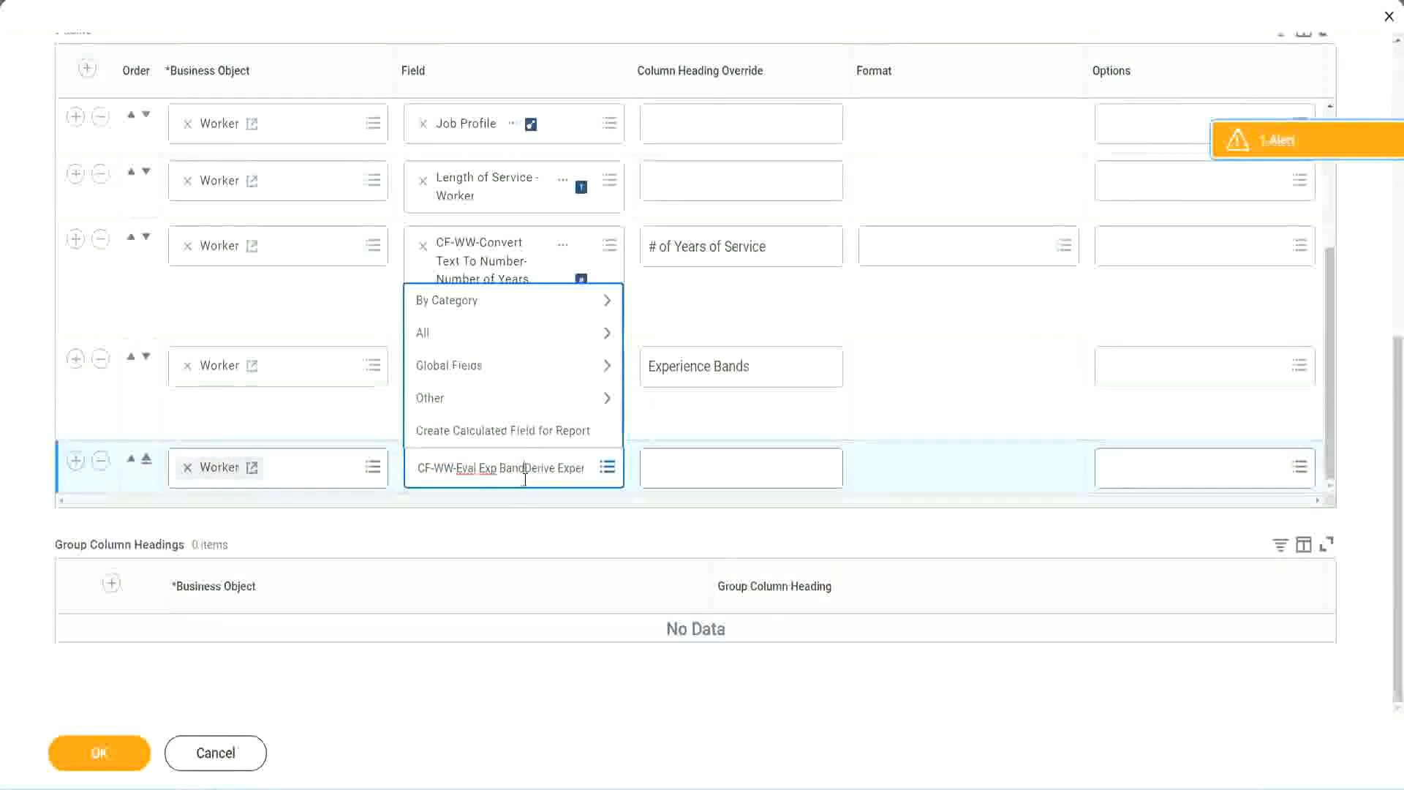
key(Delete)
key(Delete)
key(Delete)
key(Delete)
key(Delete)
key(Delete)
key(Delete)
key(Delete)
key(Delete)
key(Delete)
key(Delete)
key(Delete)
key(Delete)
key(Delete)
key(Delete)
key(Delete)
key(Delete)
key(Delete)
key(Return)
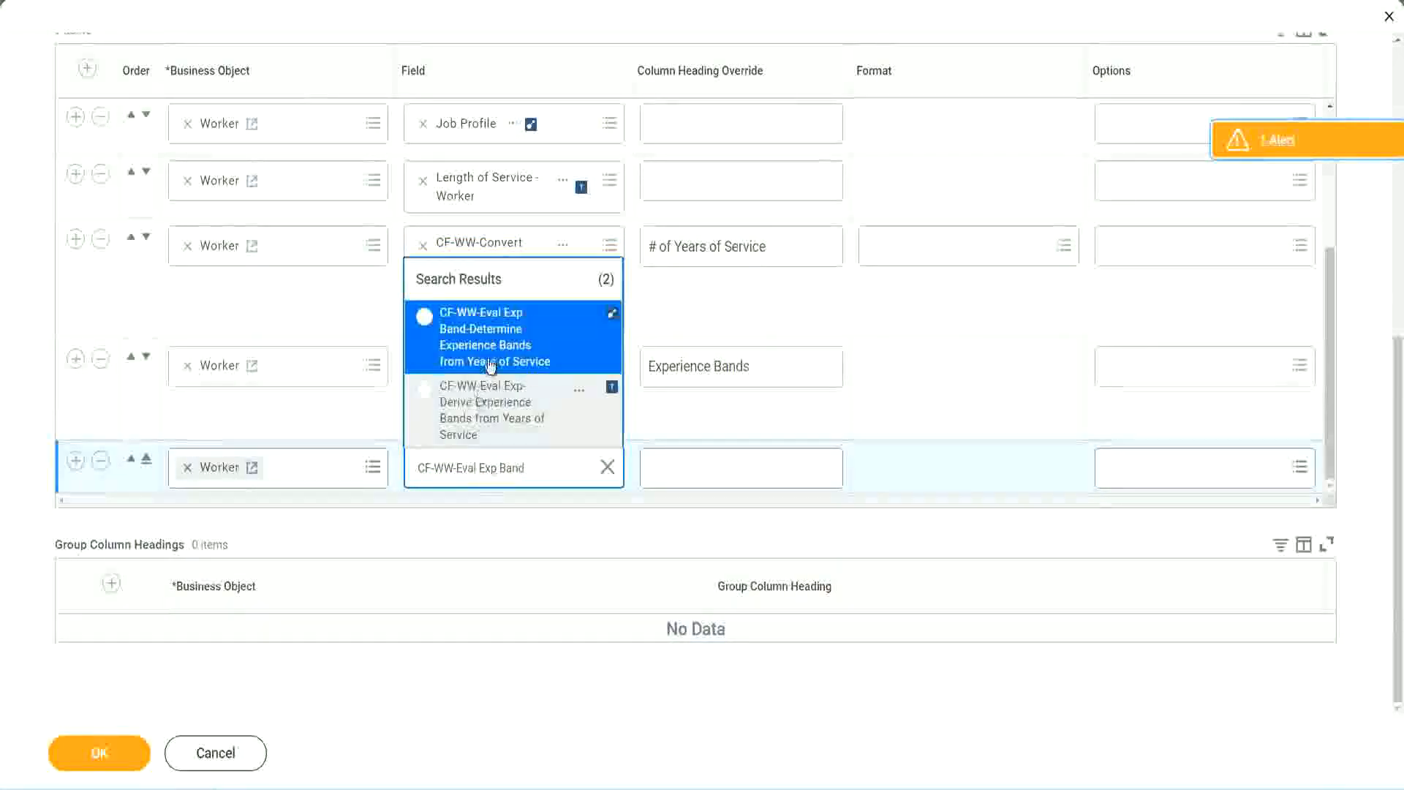
click(512, 347)
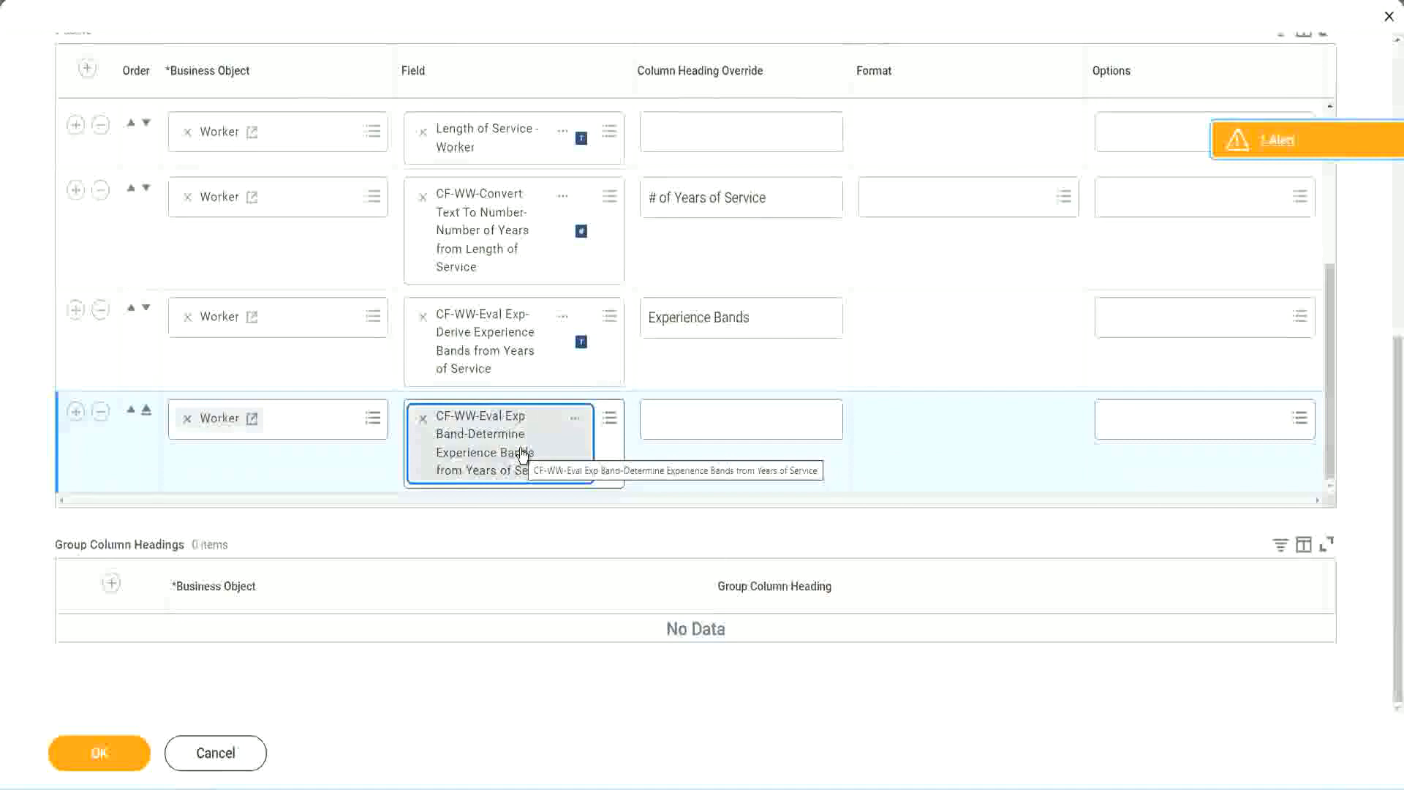
Step: Set the new column's heading override to Experience Bands (Eval Exp Bands), reusing the existing heading's text, and save the report
click(771, 318)
key(ctrl+c)
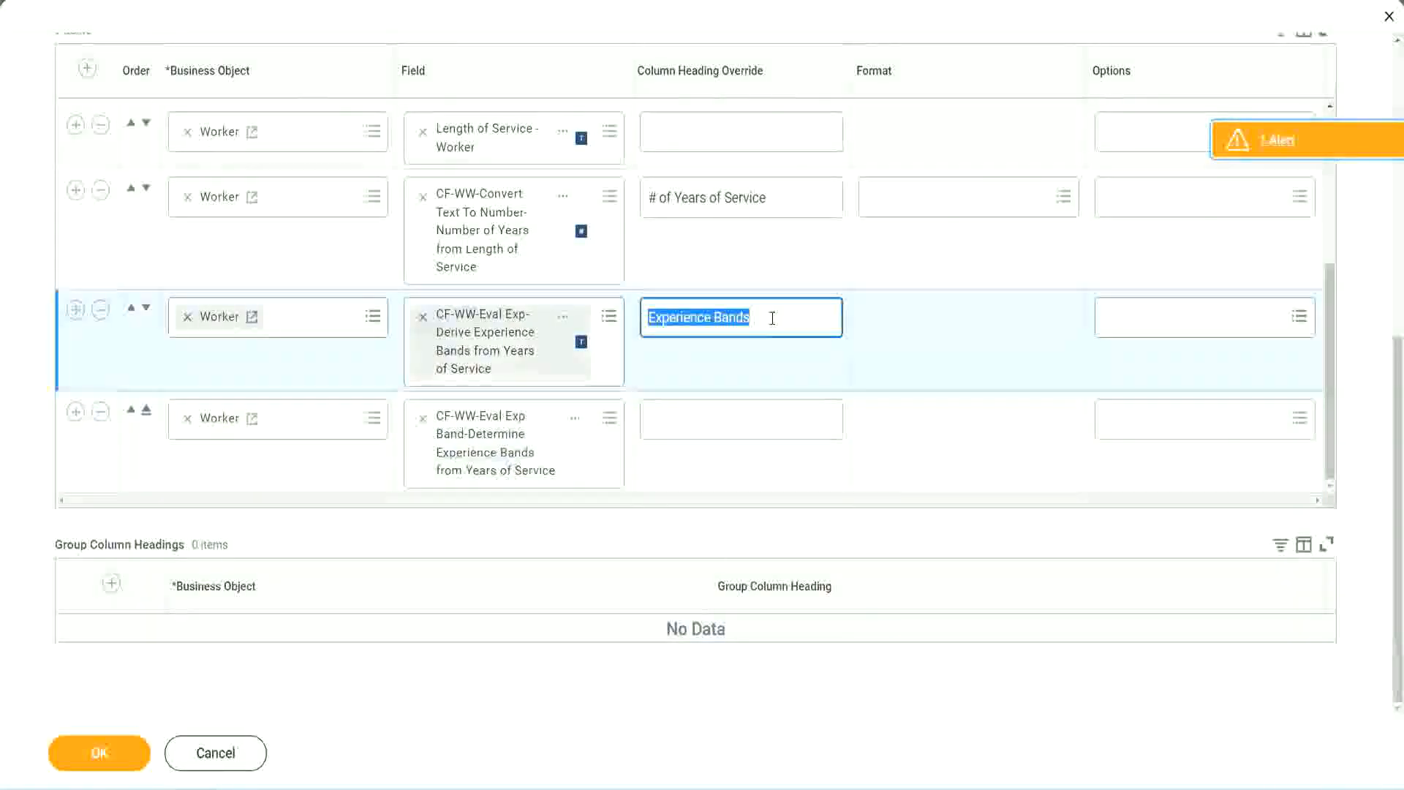
click(681, 417)
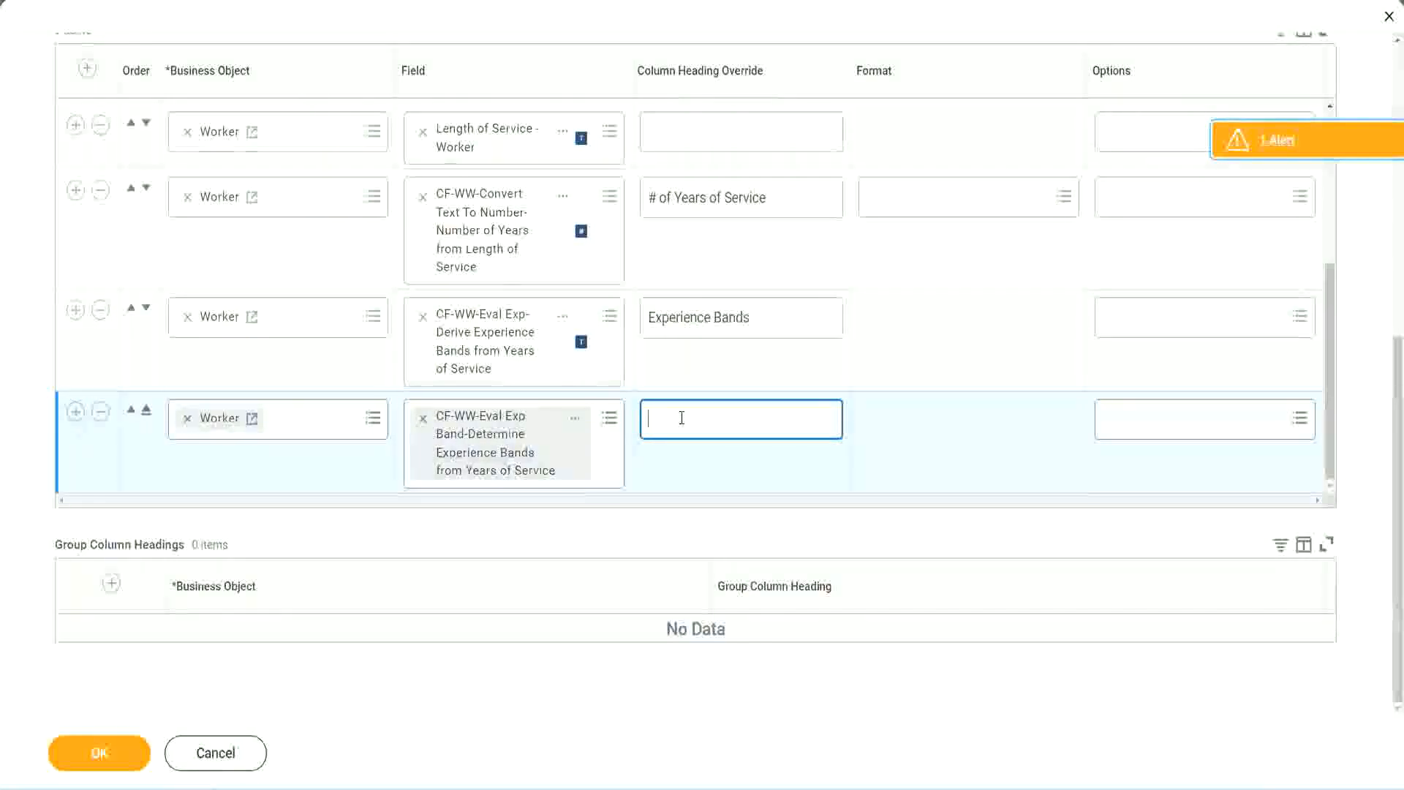
key(ctrl+v)
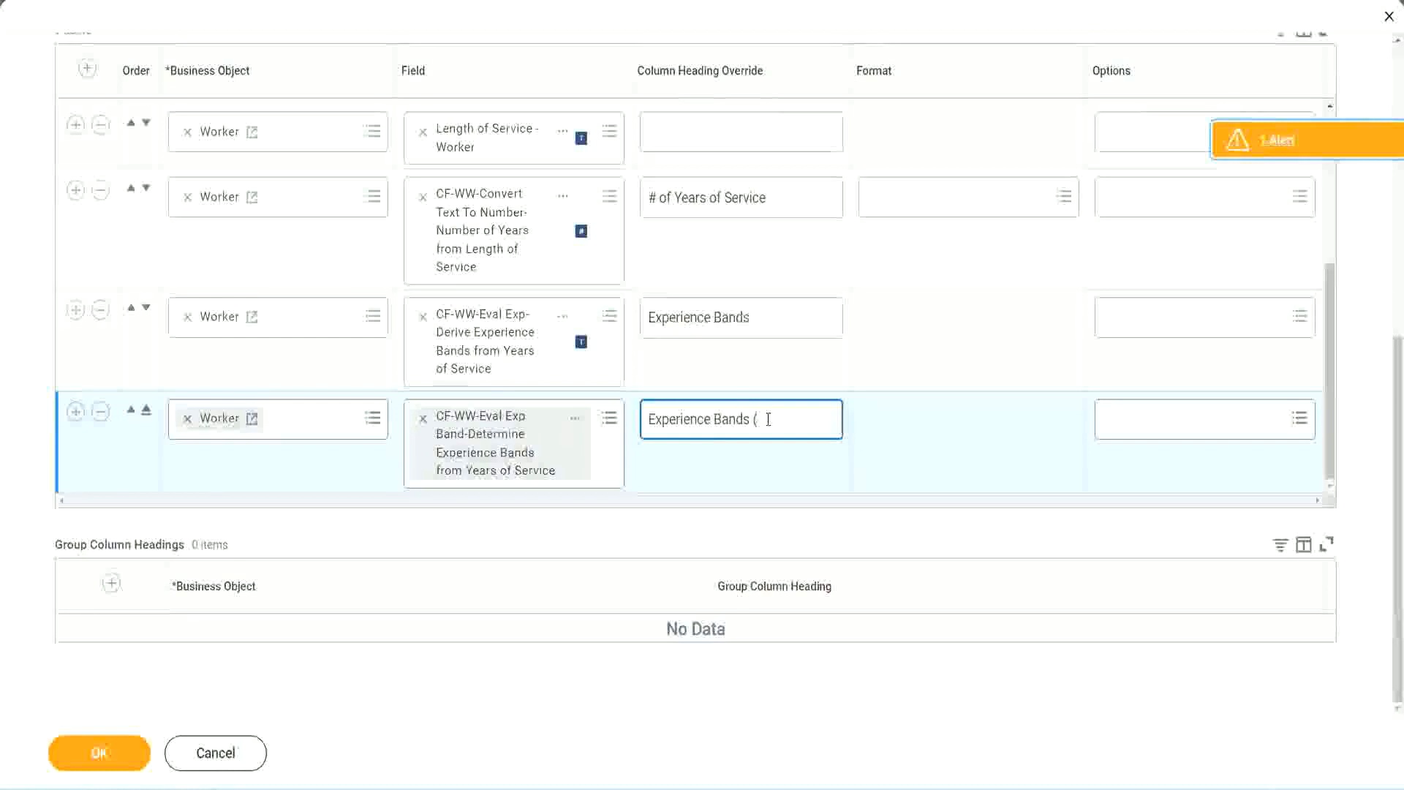
text(val E)
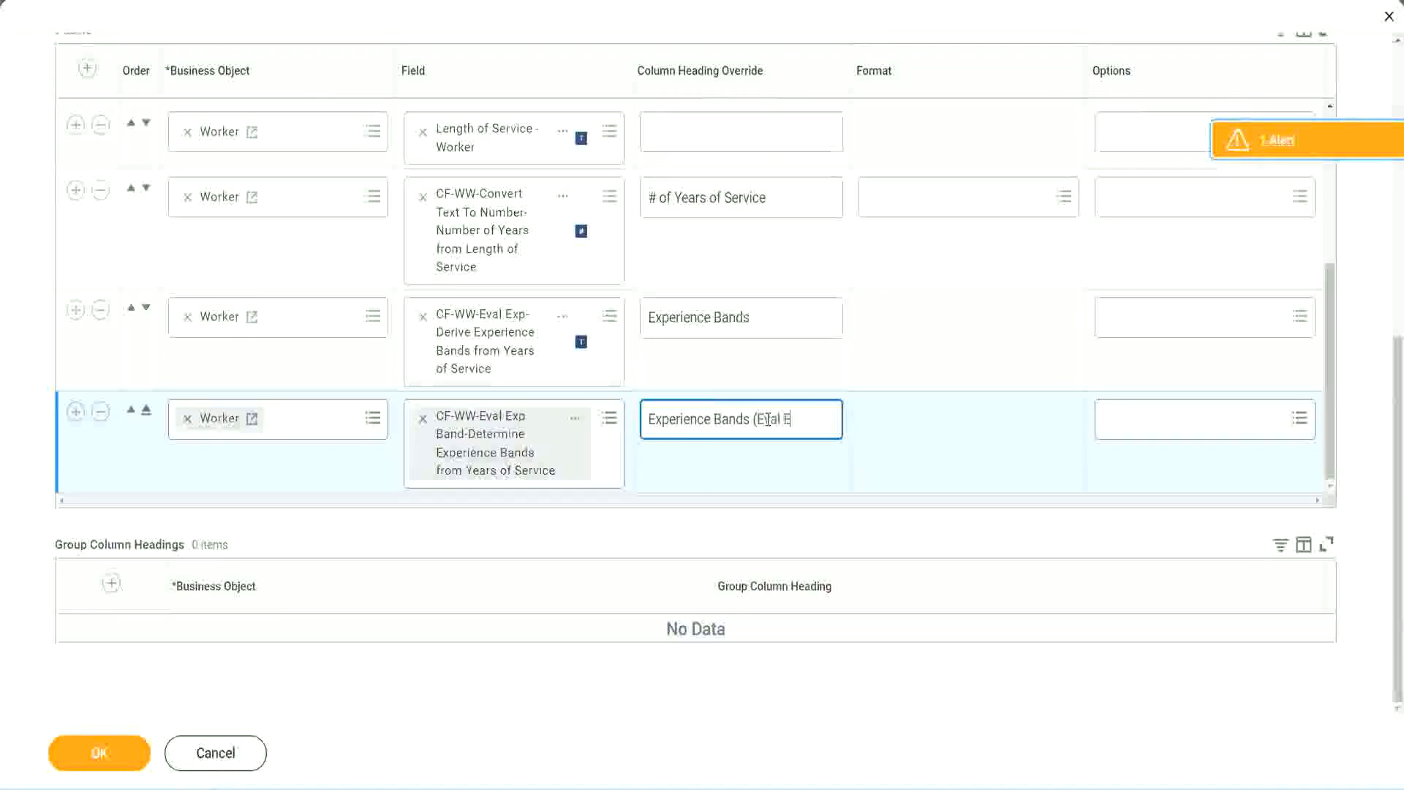
text(xp Bands))
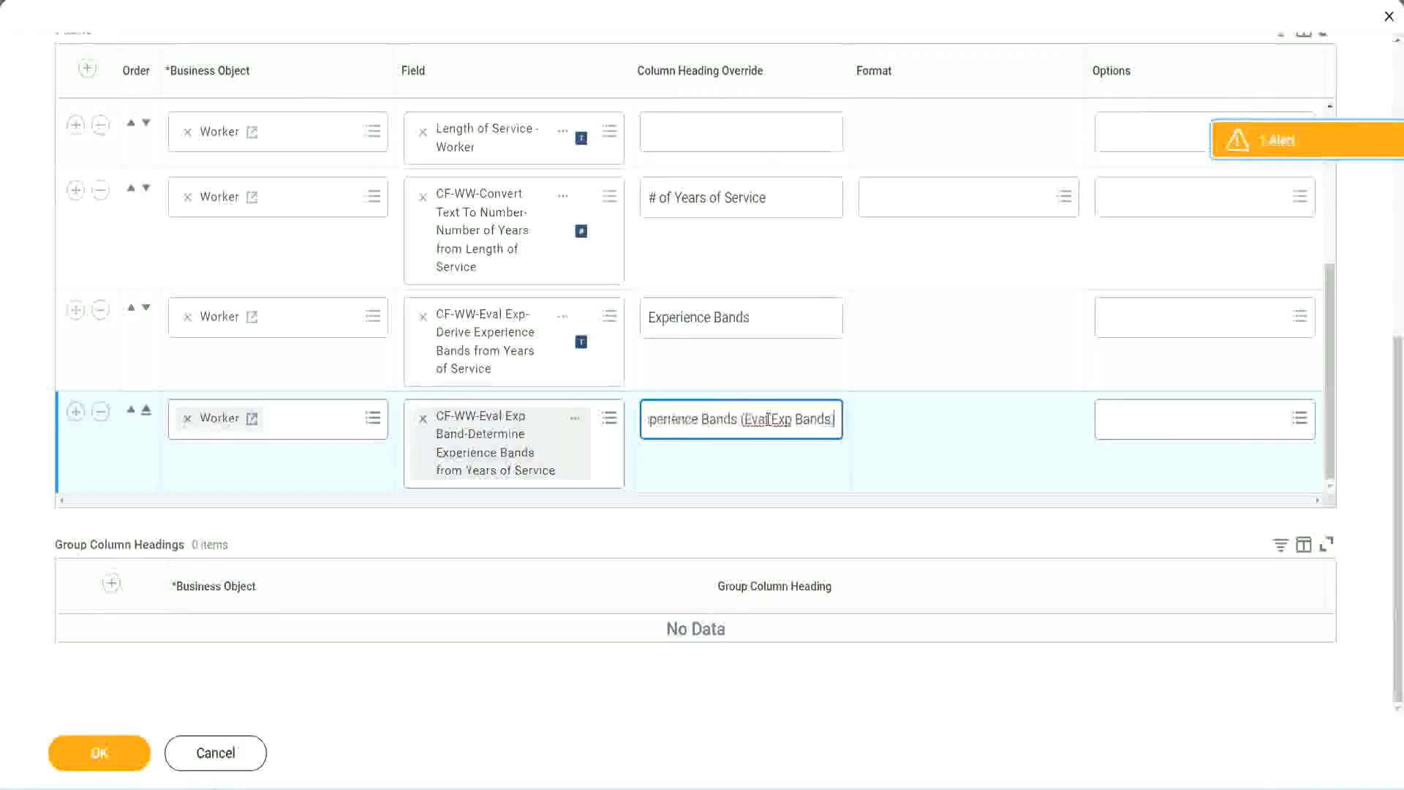
double_click(782, 418)
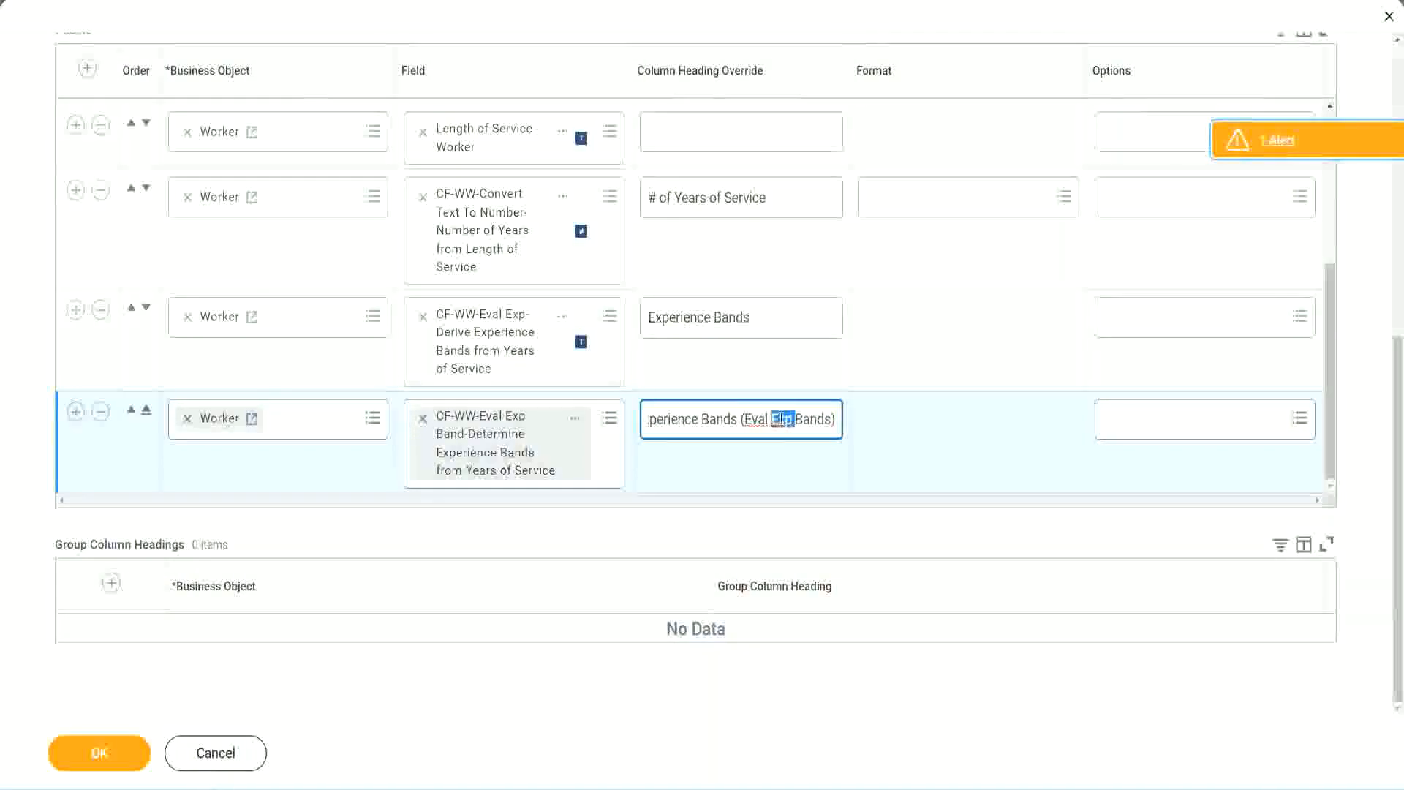
click(809, 413)
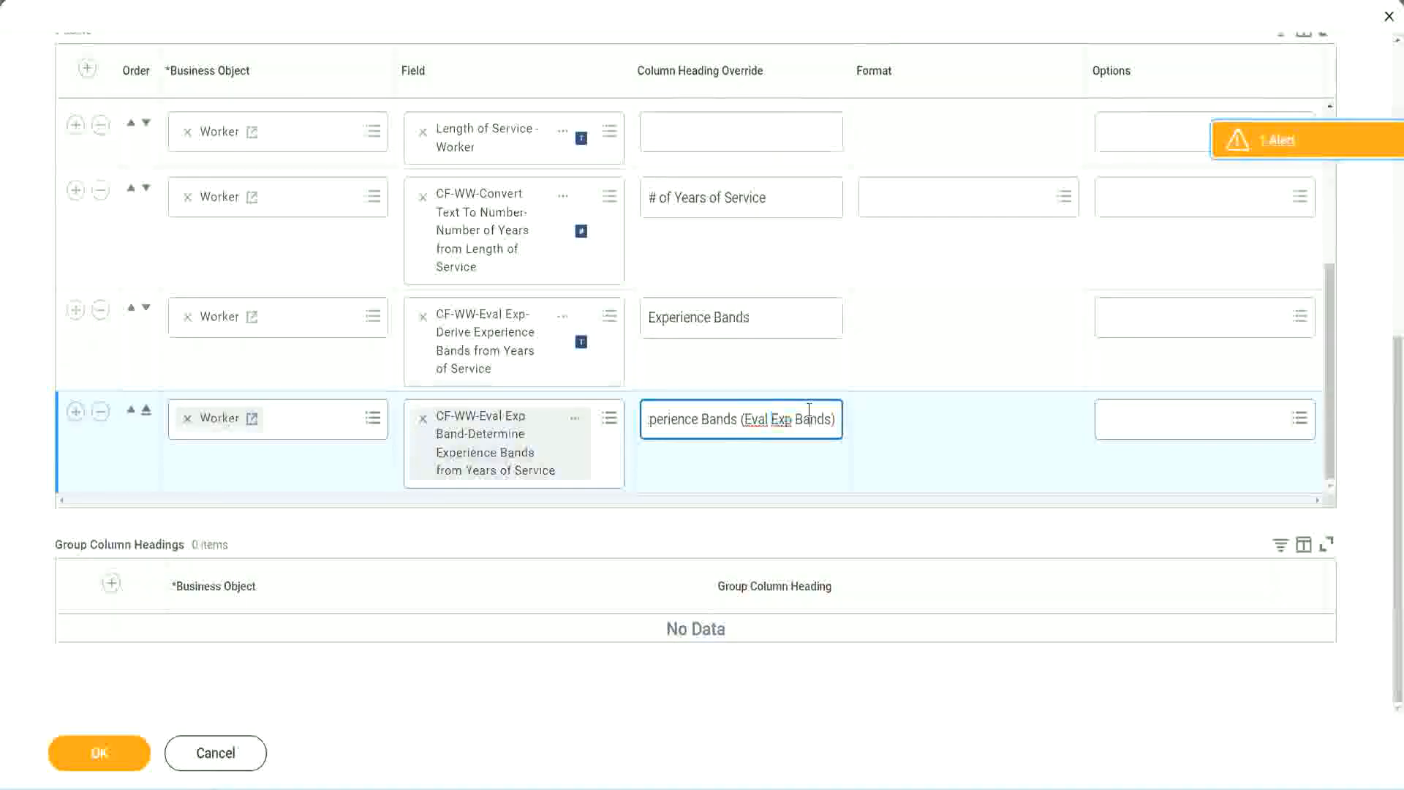
click(102, 755)
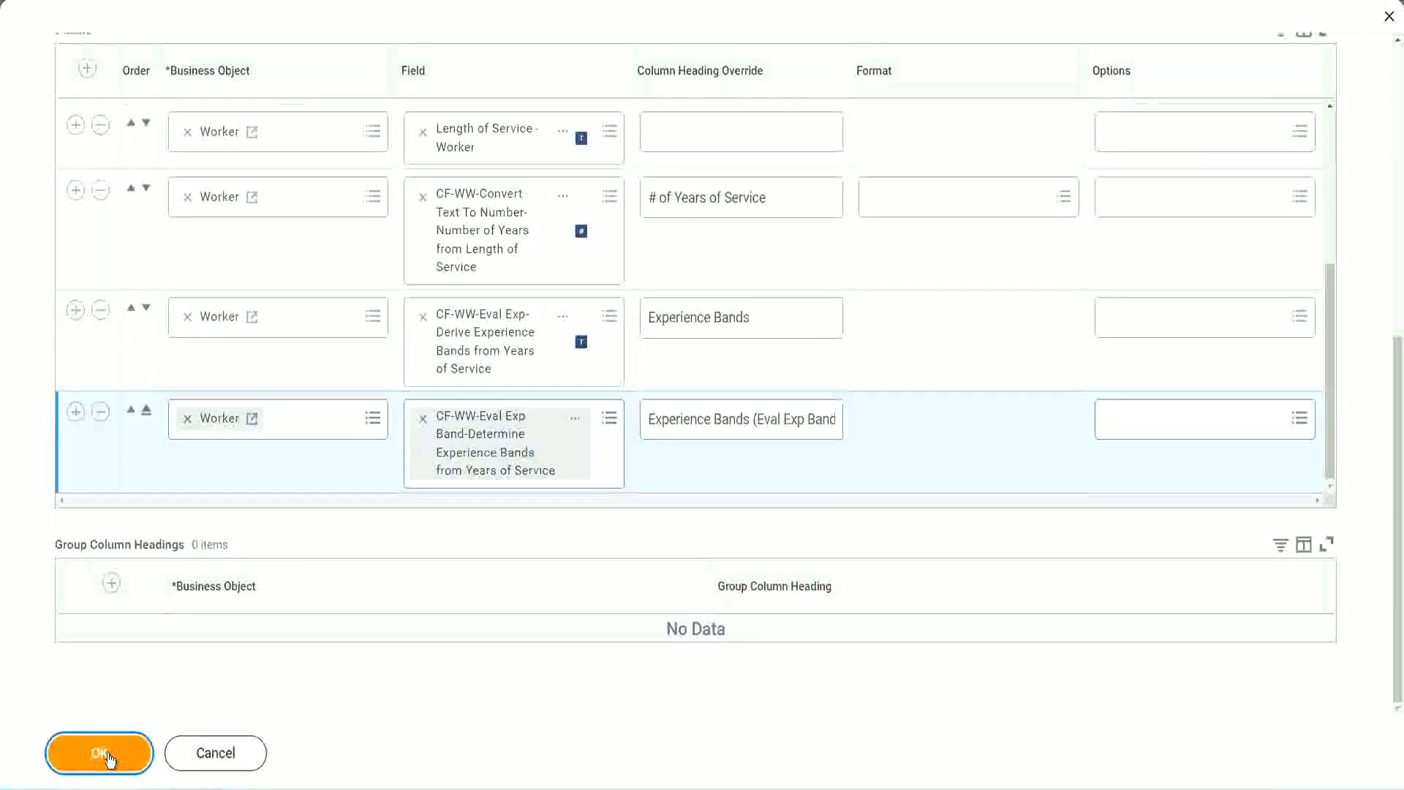